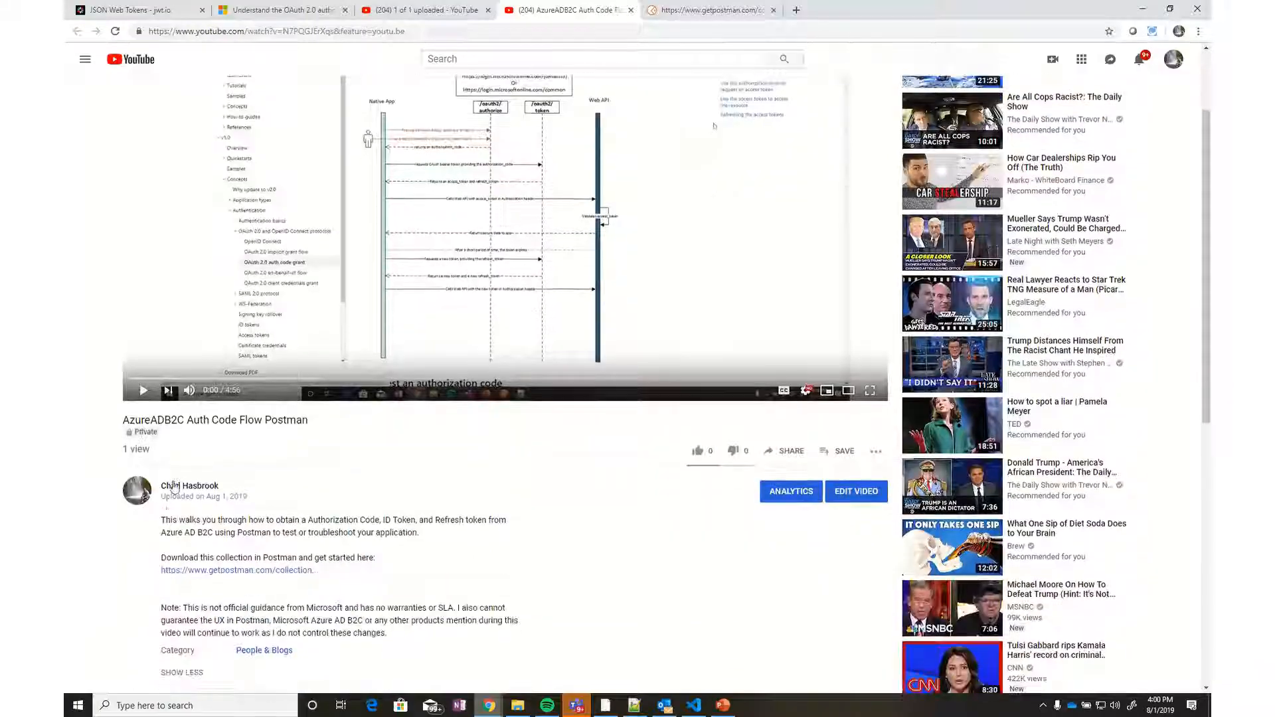
pyautogui.scroll(-1, 223, 449)
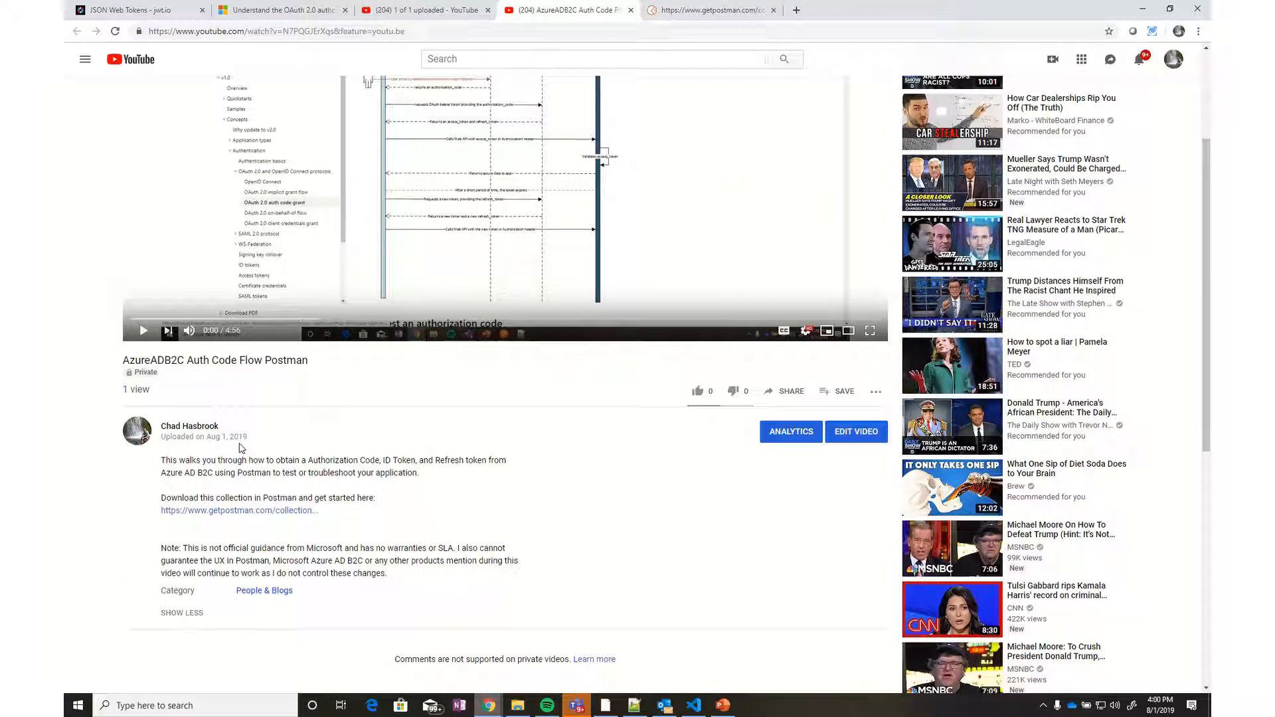
# Read through the video description to find the Postman collection link
pyautogui.scroll(2, 385, 492)
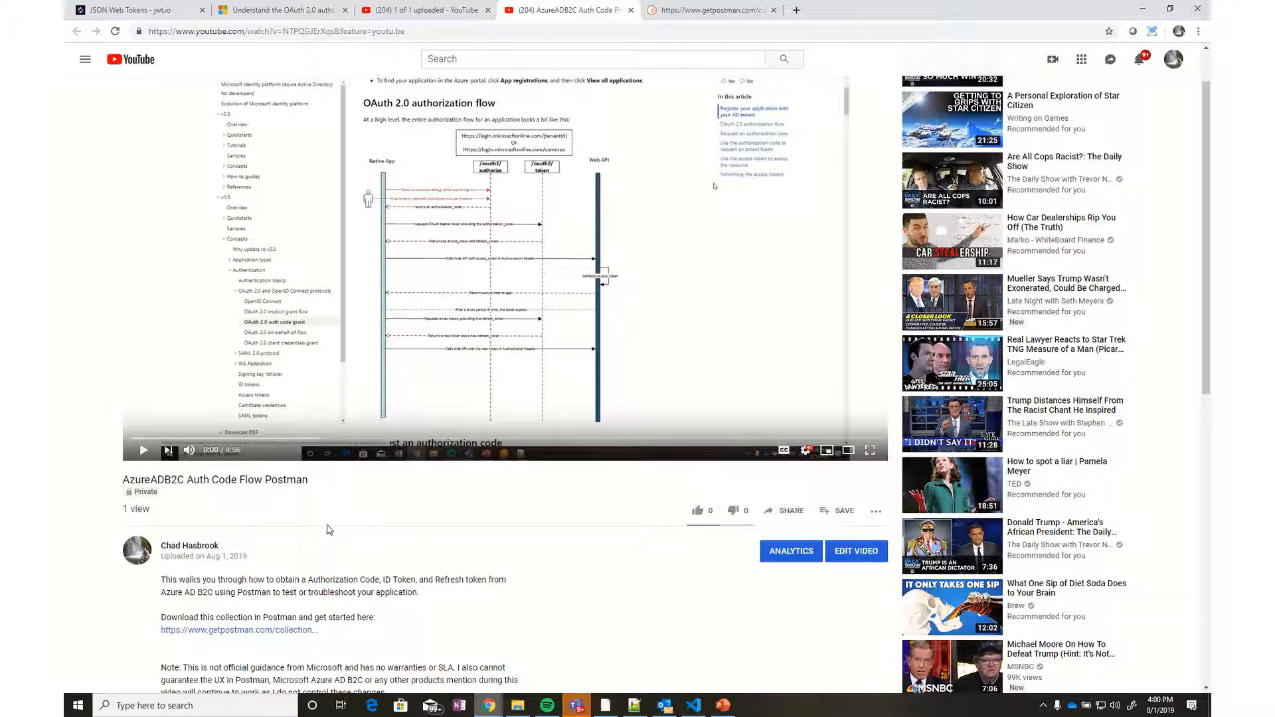
pyautogui.scroll(-2, 328, 529)
pyautogui.scroll(-2, 322, 531)
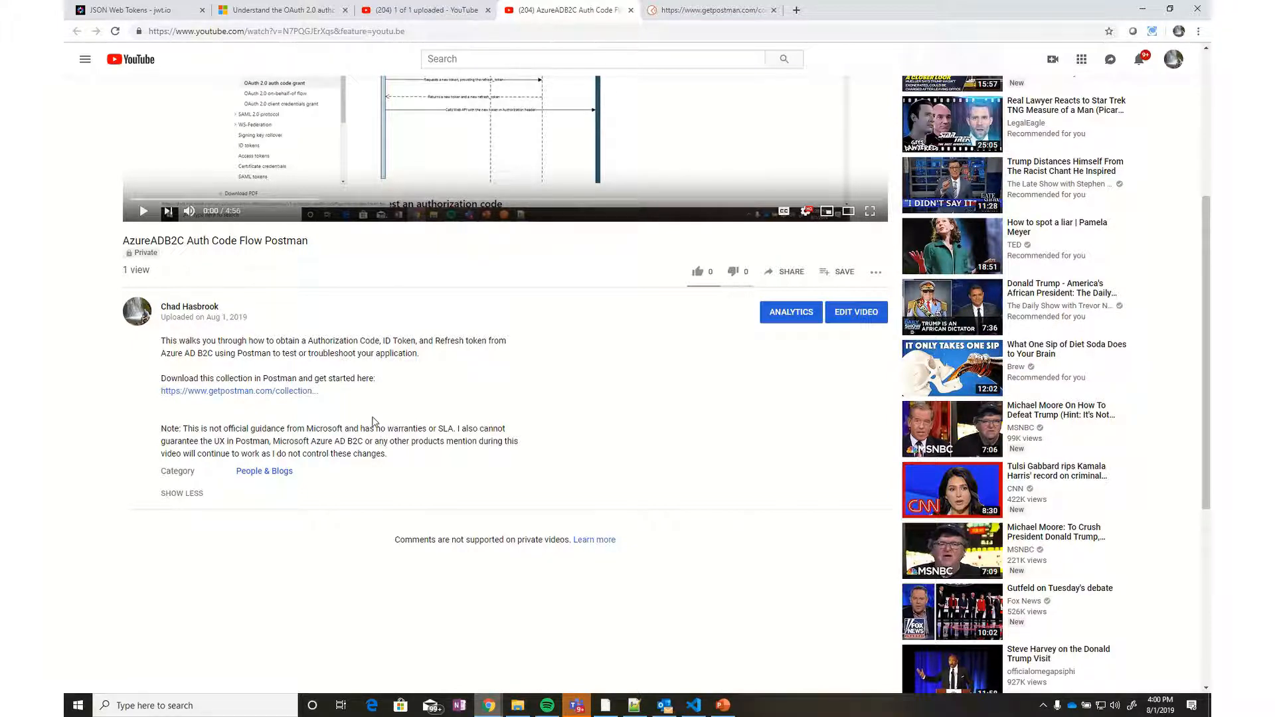
pyautogui.scroll(5, 375, 392)
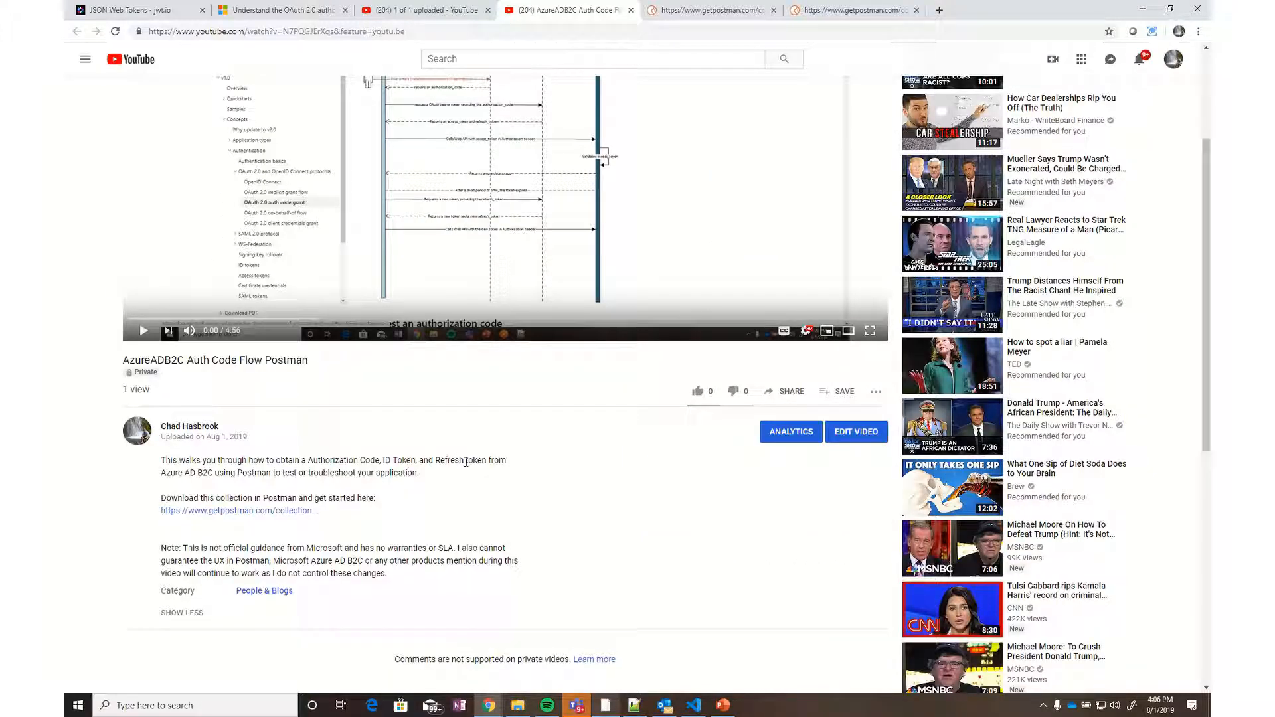
pyautogui.scroll(3, 468, 473)
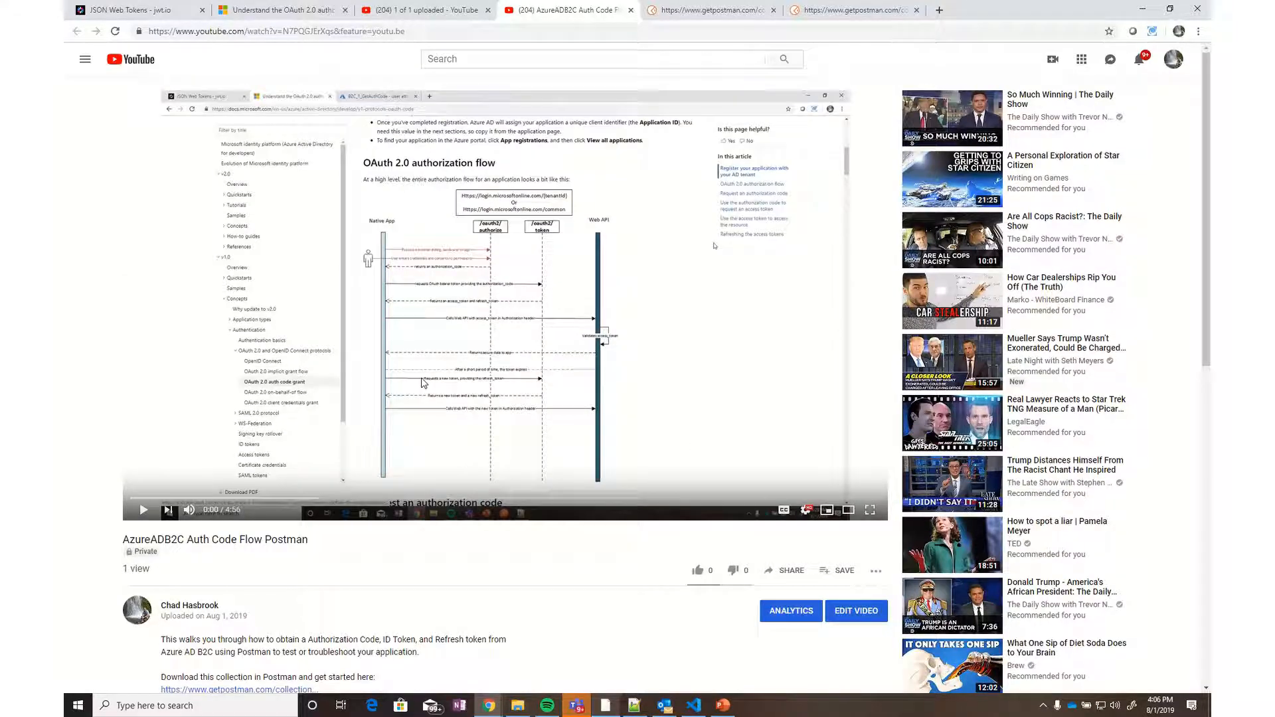
pyautogui.scroll(-3, 403, 413)
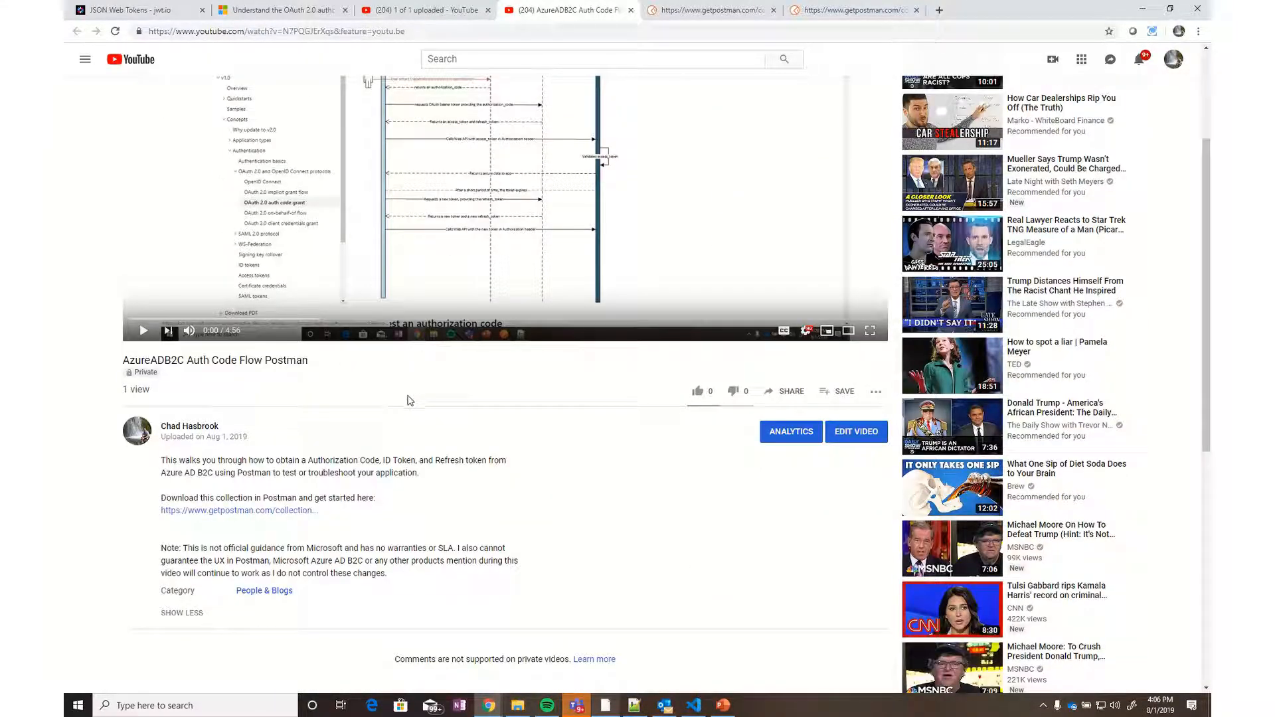
pyautogui.scroll(2, 390, 499)
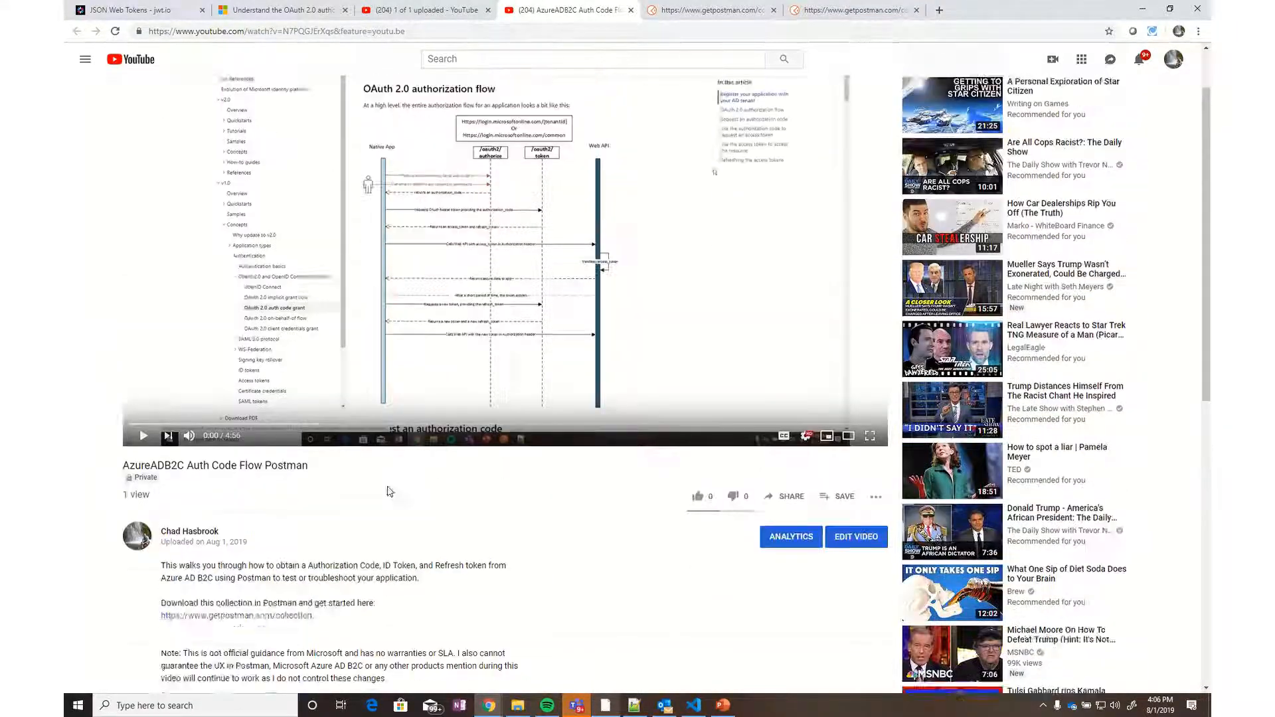
pyautogui.scroll(-2, 458, 463)
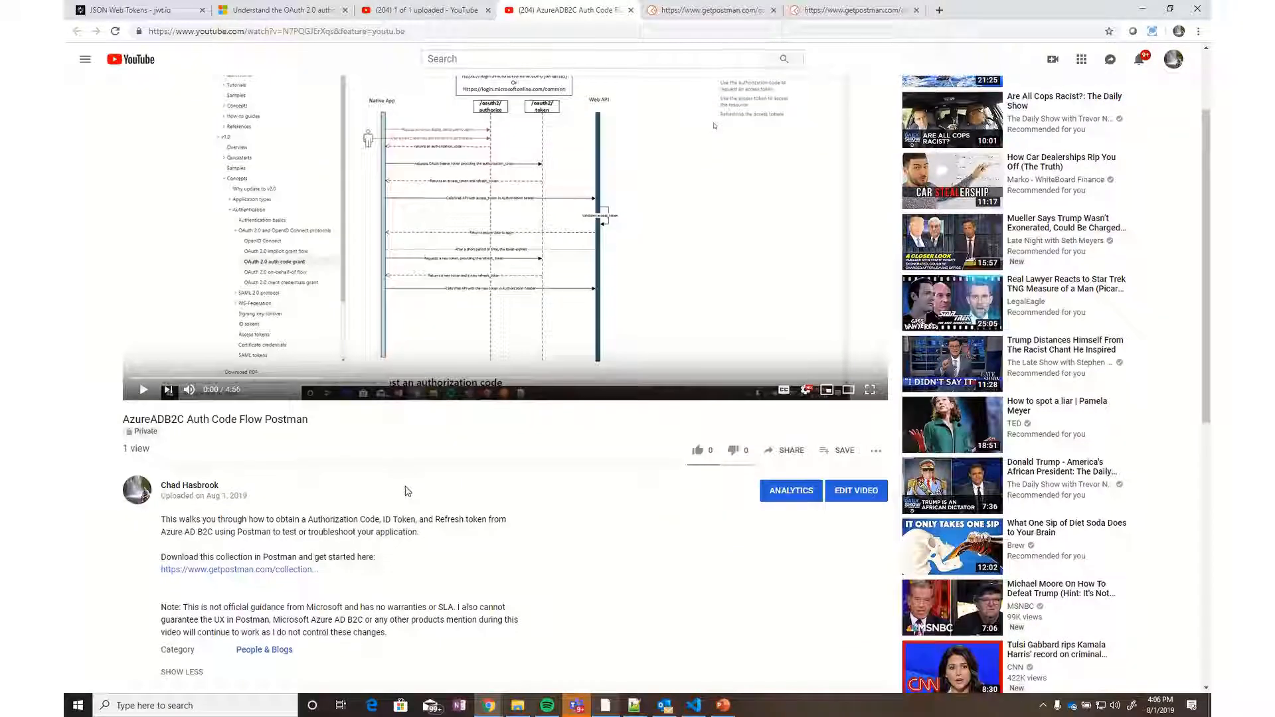
pyautogui.scroll(-1, 405, 479)
pyautogui.scroll(-2, 354, 495)
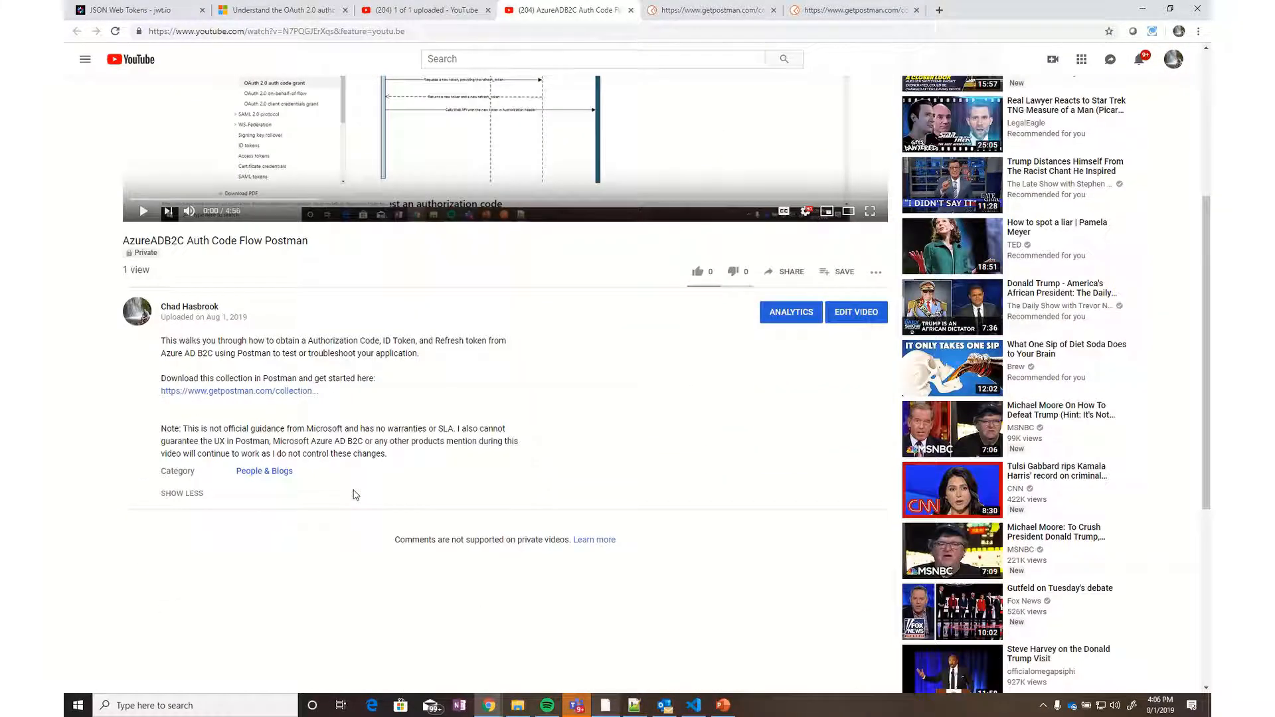
pyautogui.doubleClick(302, 378)
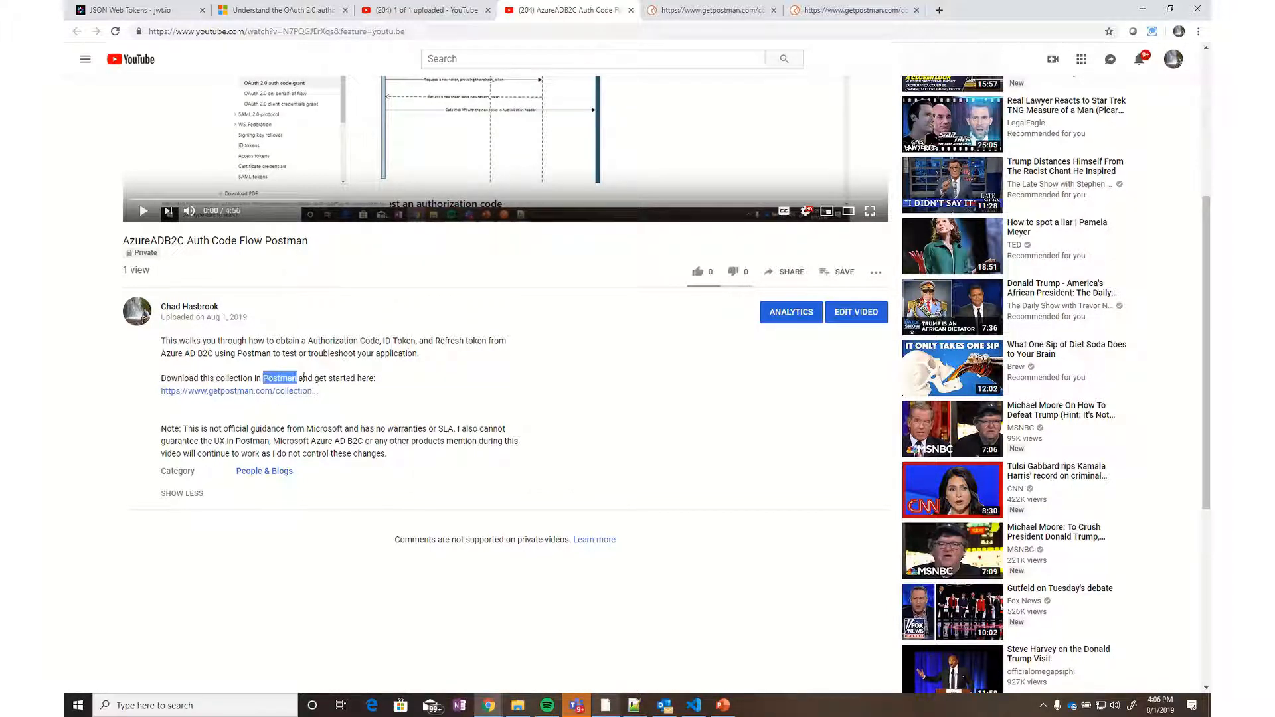
pyautogui.click(346, 380)
# Open the shared getpostman.com collection link, select its address, and go to Postman
pyautogui.click(230, 392)
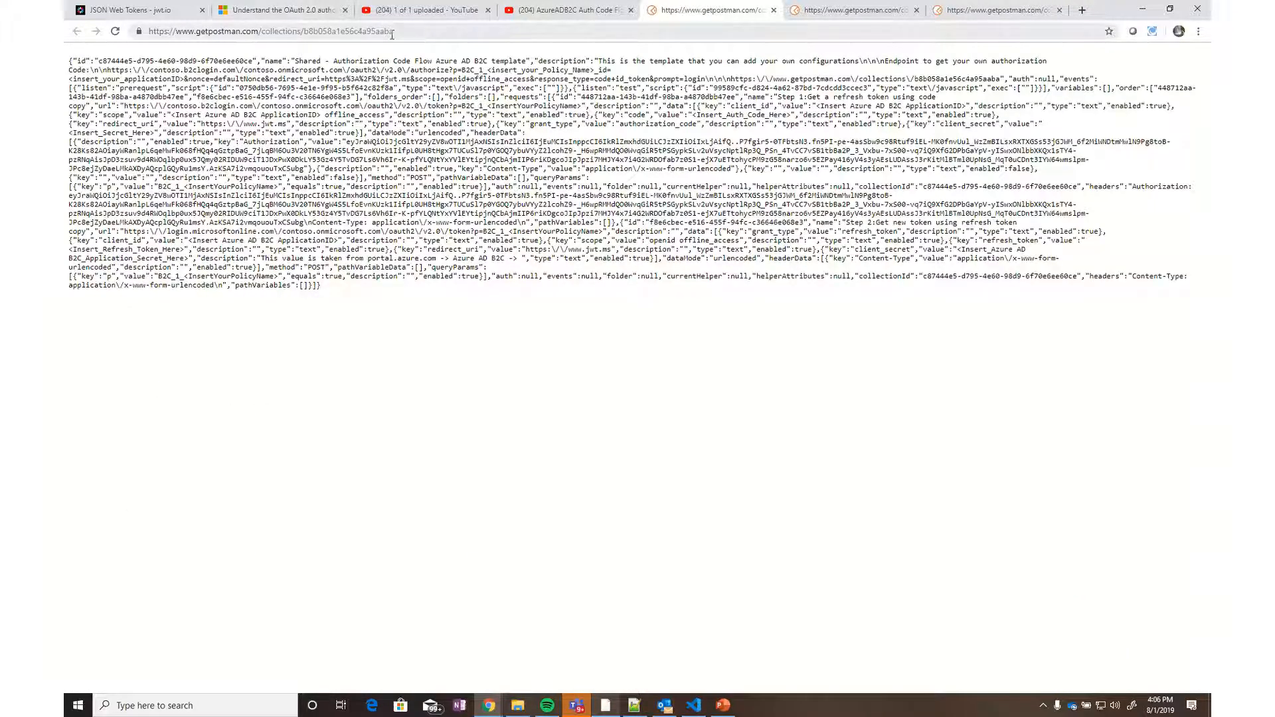
pyautogui.click(392, 33)
pyautogui.hotkey('ctrl', 'c')
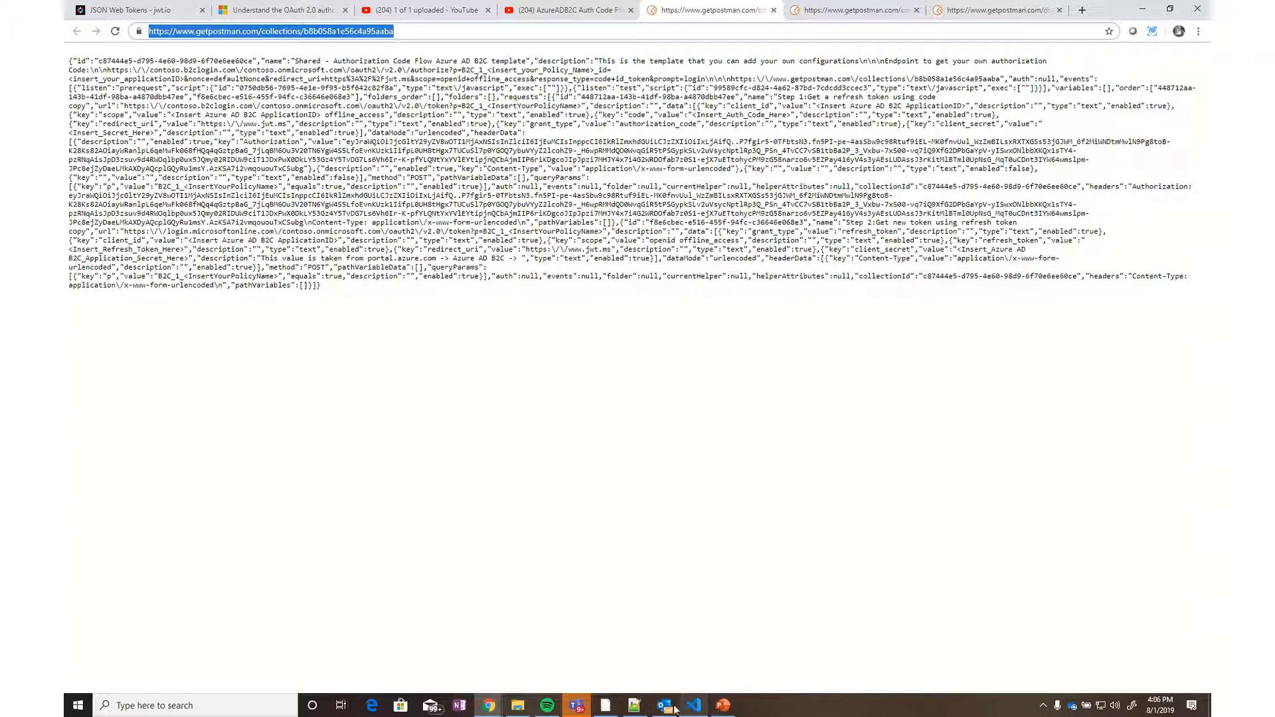
pyautogui.click(616, 707)
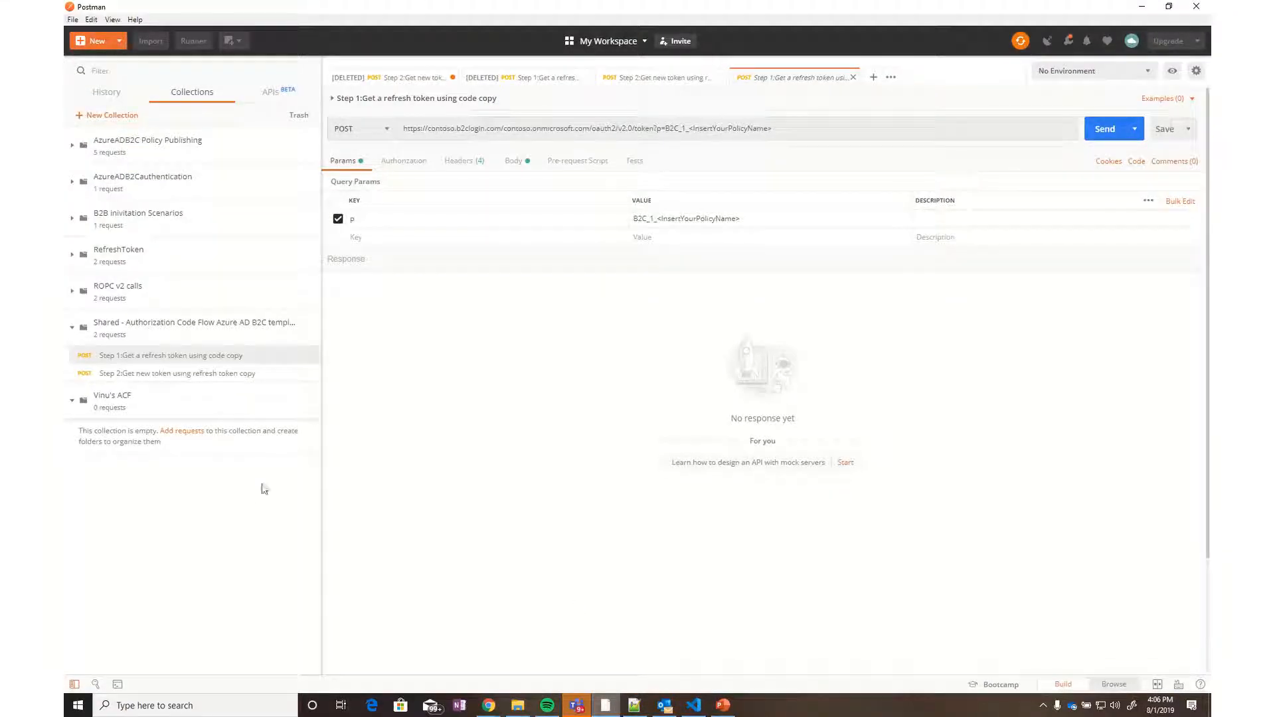
# Import the collection from the pasted link as a copy and expand the new copy
pyautogui.click(152, 42)
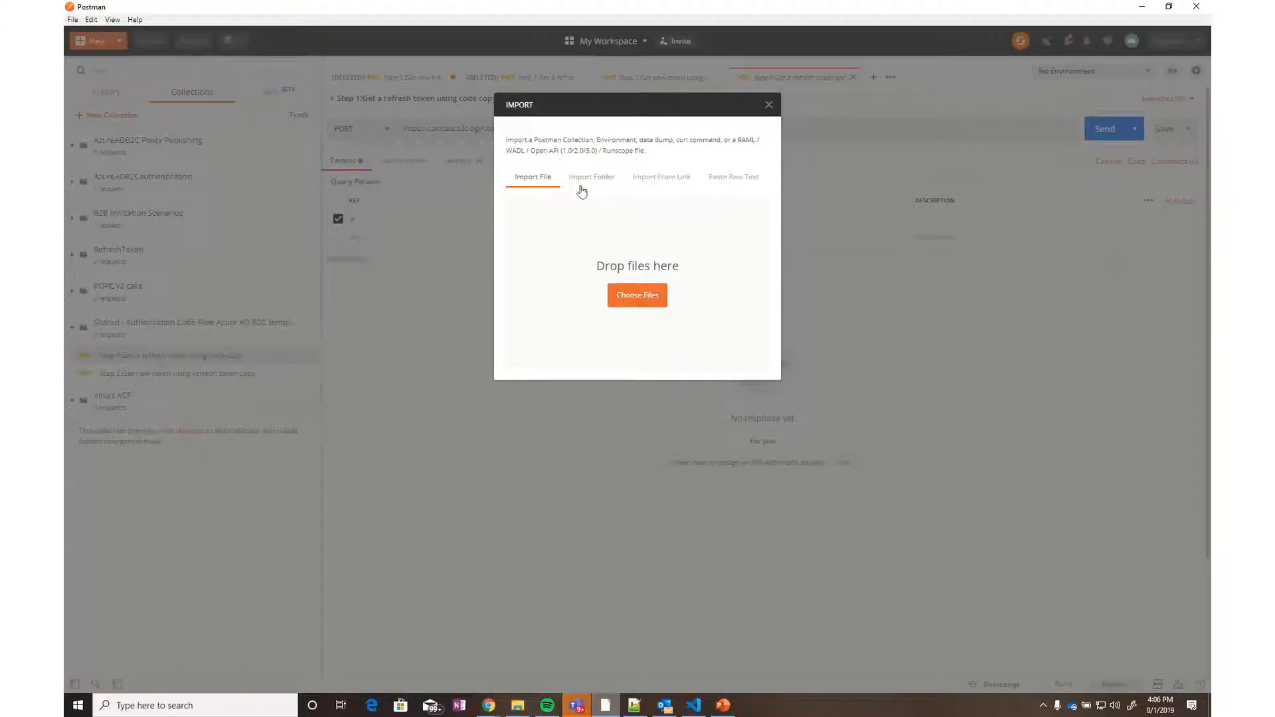
pyautogui.click(667, 180)
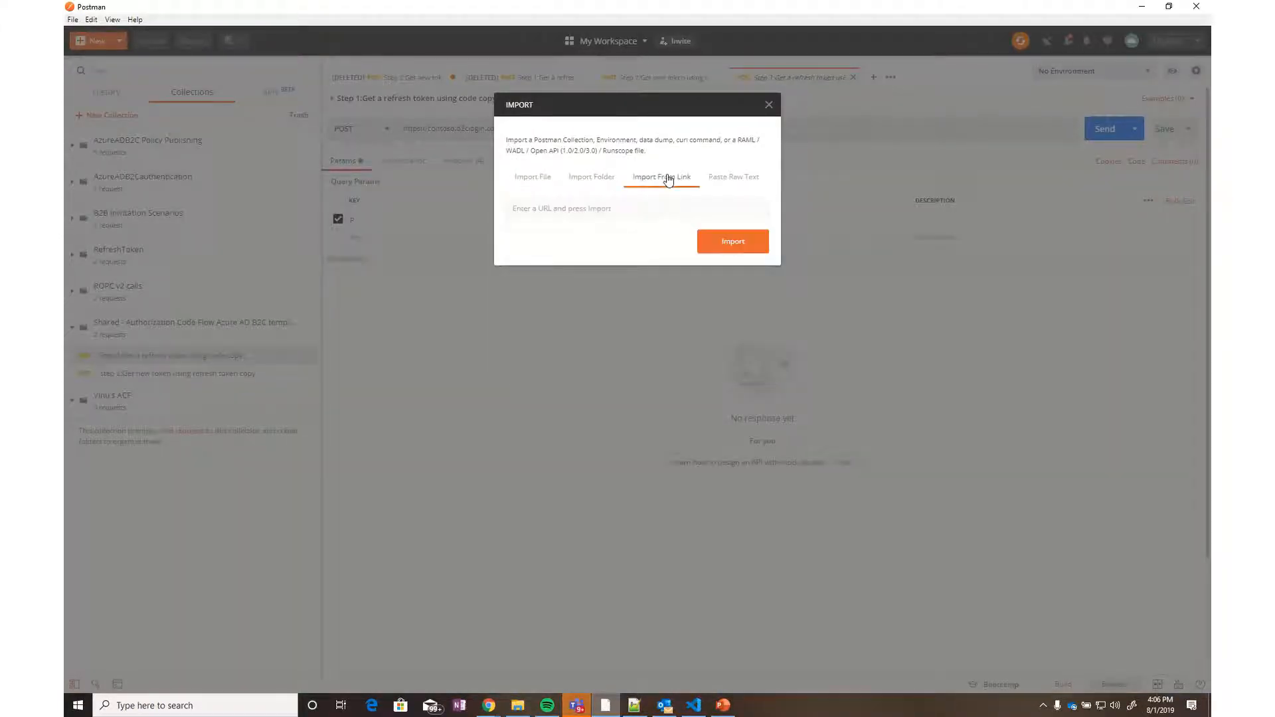
pyautogui.click(620, 207)
pyautogui.hotkey('ctrl', 'v')
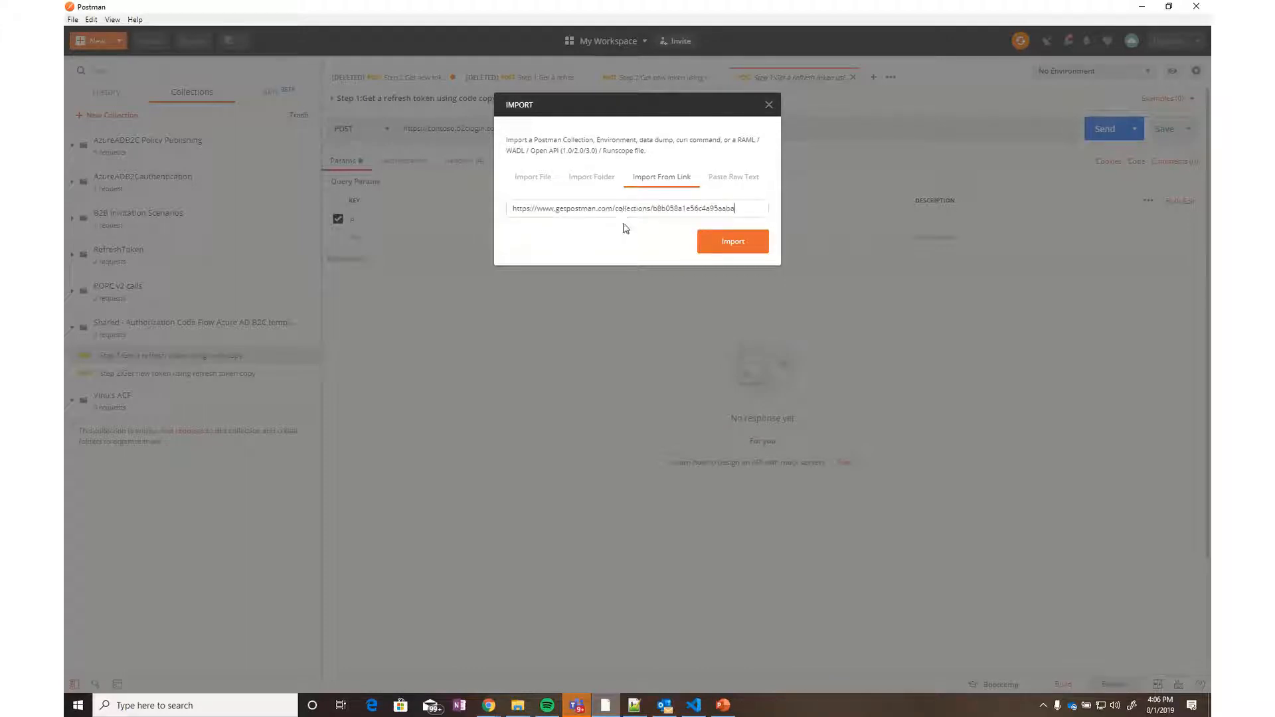
pyautogui.click(730, 256)
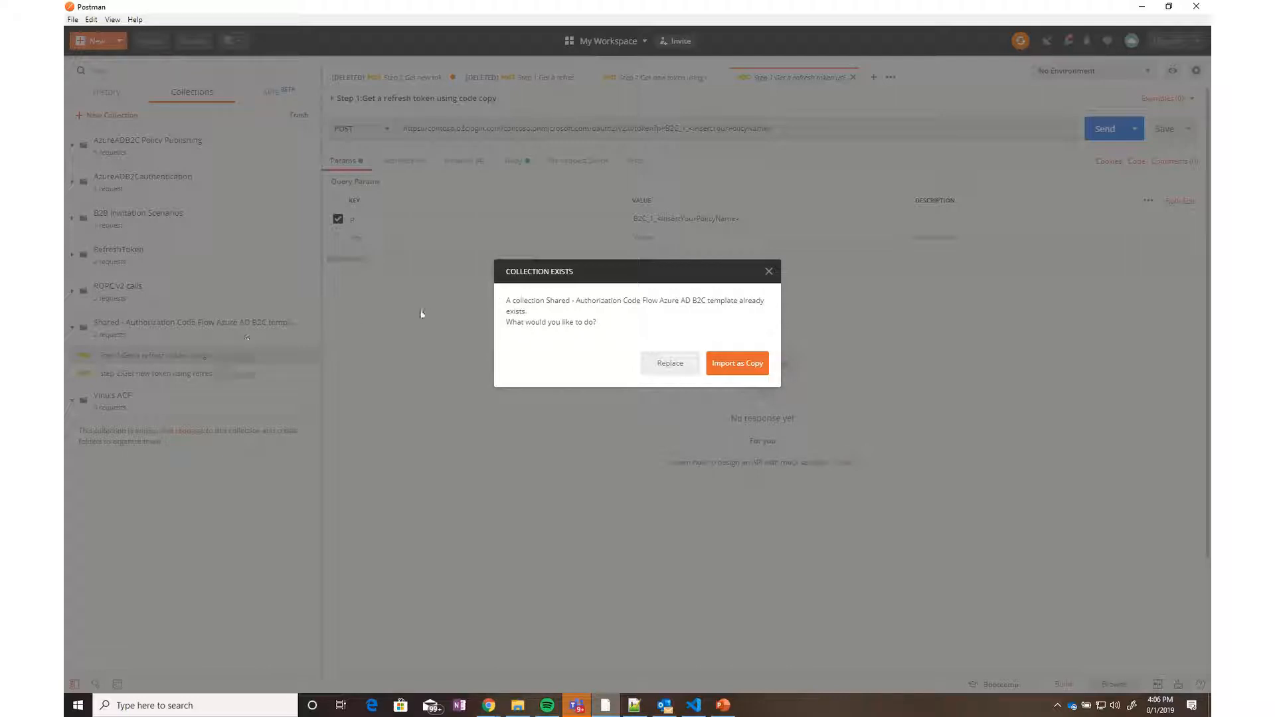
pyautogui.click(741, 364)
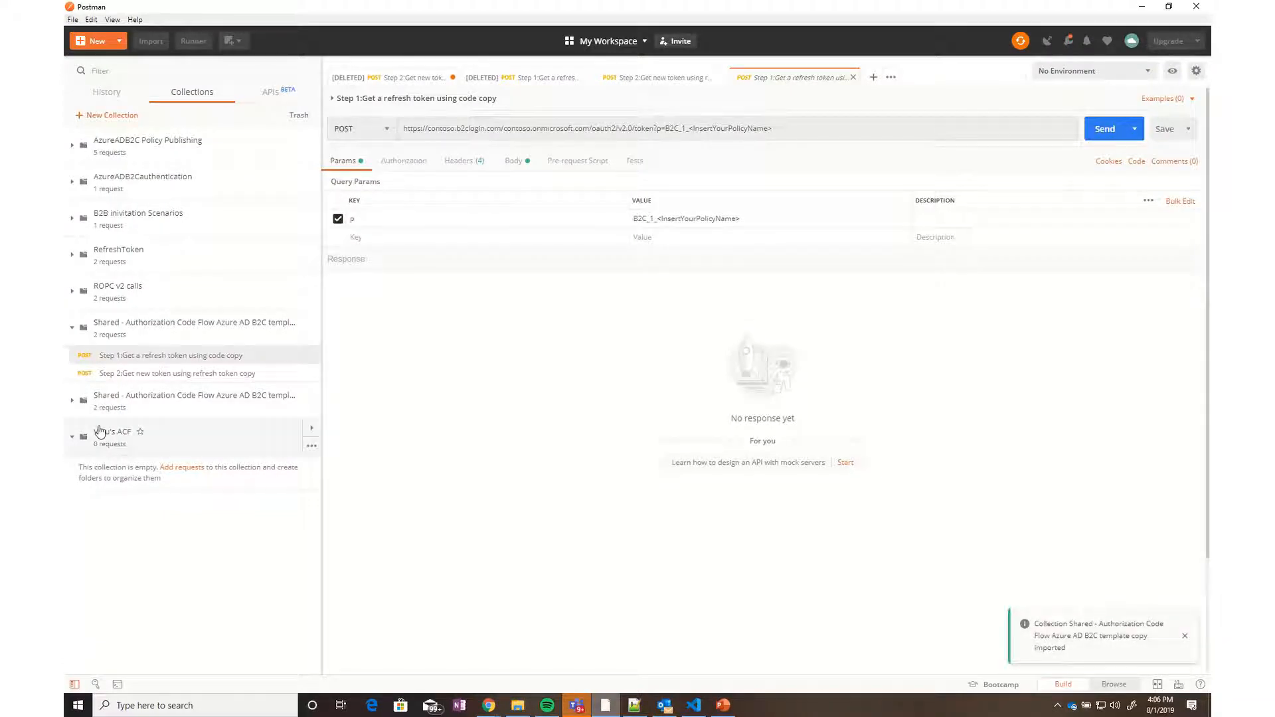
pyautogui.click(73, 401)
# Open the copy's Step 1 refresh-token request and the copied collection's edit settings
pyautogui.click(131, 430)
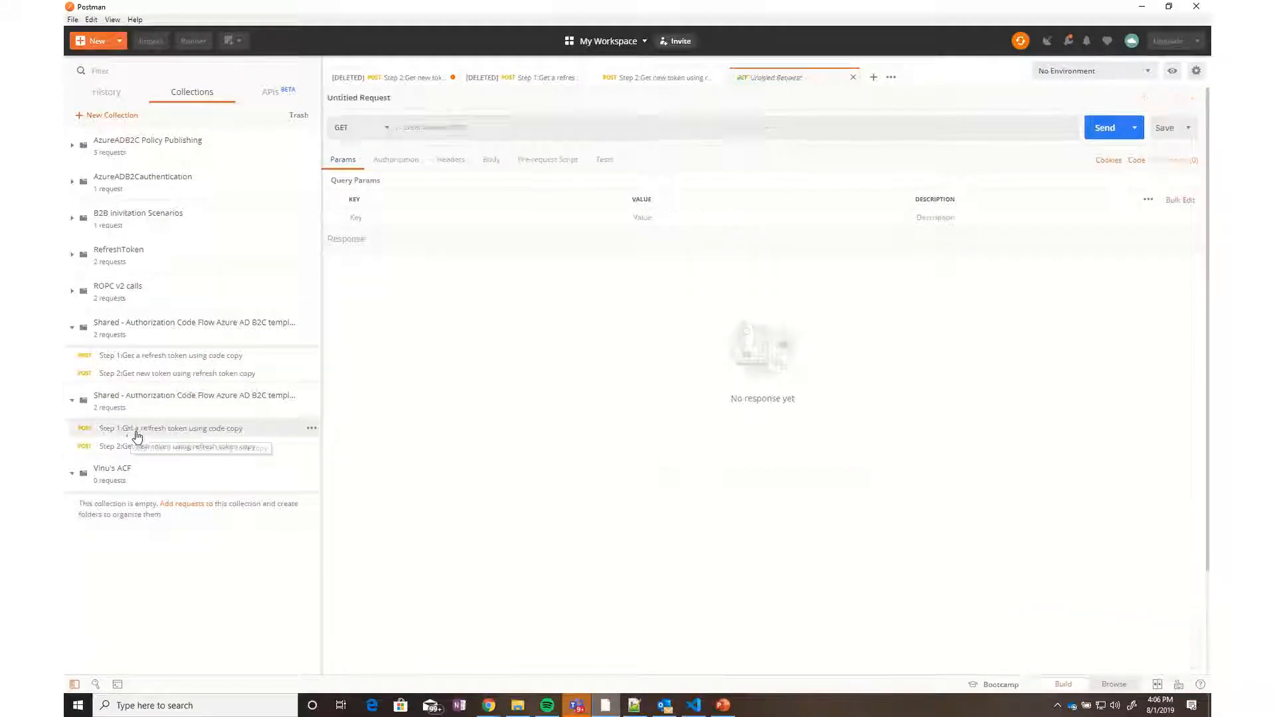
pyautogui.moveTo(211, 410)
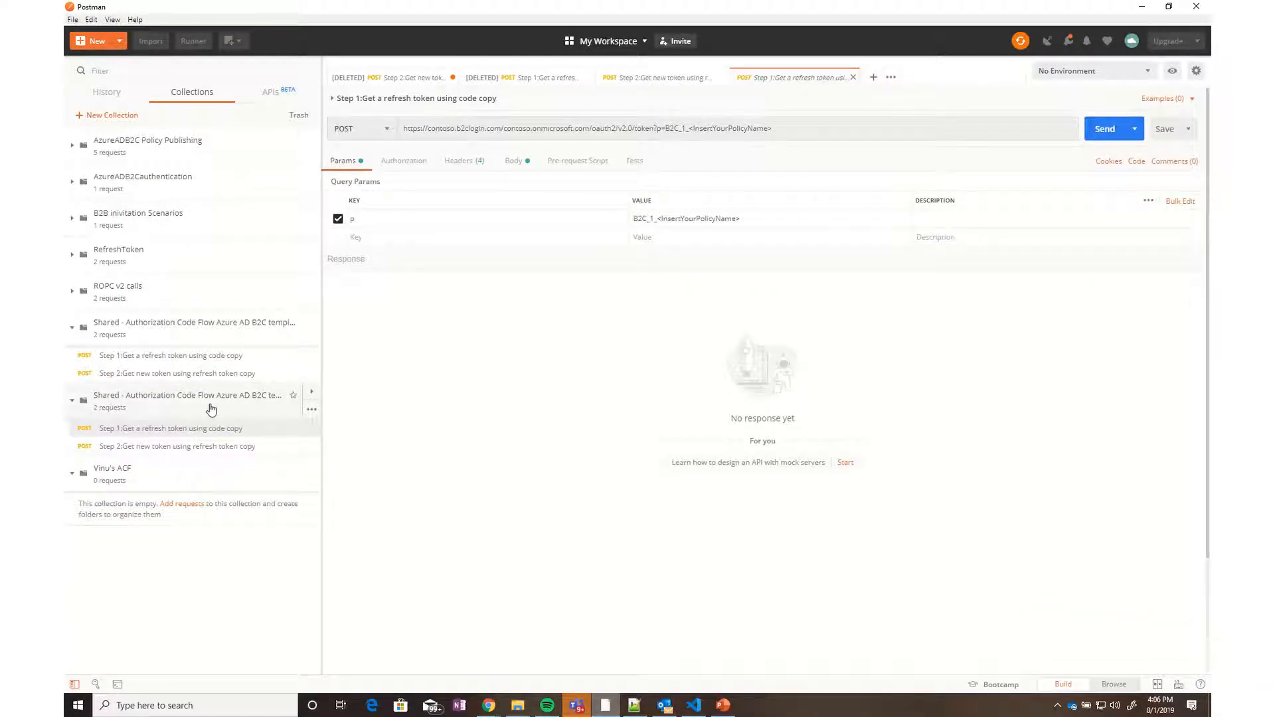
pyautogui.click(312, 411)
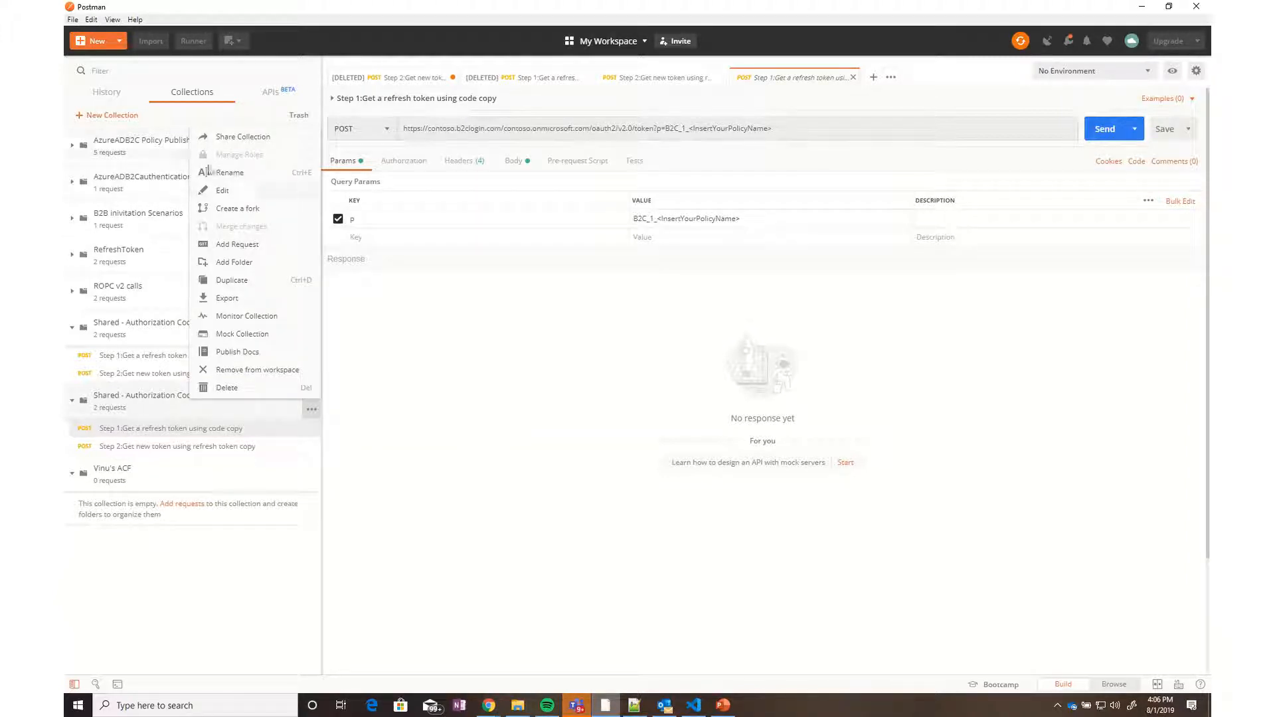
pyautogui.click(253, 191)
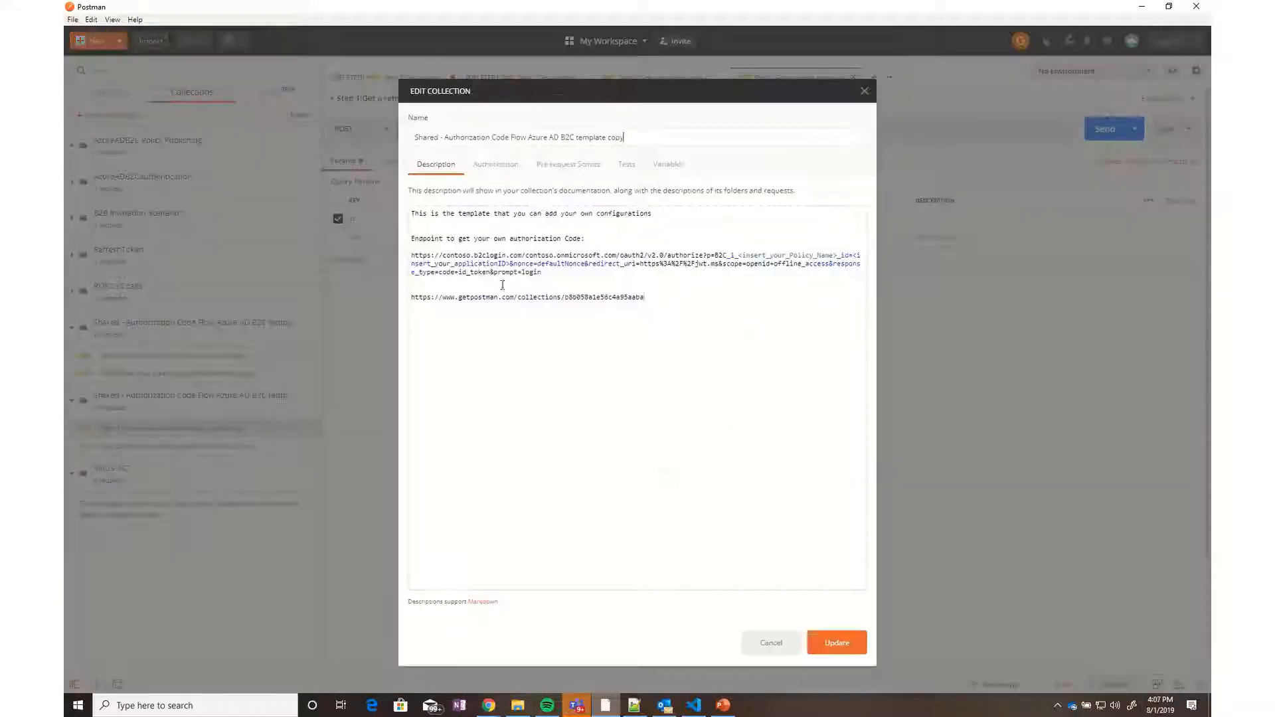
# Select the authorize endpoint URL in the collection description, then close without changes
pyautogui.moveTo(646, 296); pyautogui.dragTo(423, 257)
pyautogui.click(476, 273)
pyautogui.moveTo(571, 273); pyautogui.dragTo(411, 255)
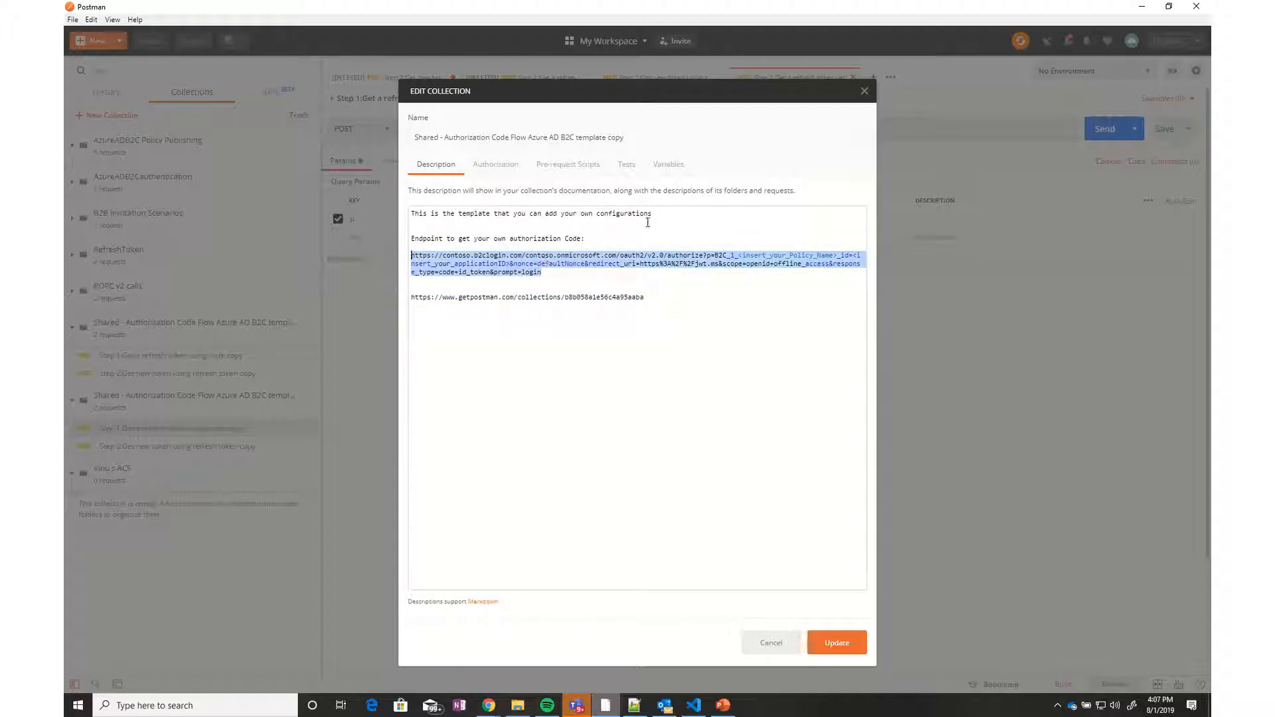
pyautogui.click(624, 259)
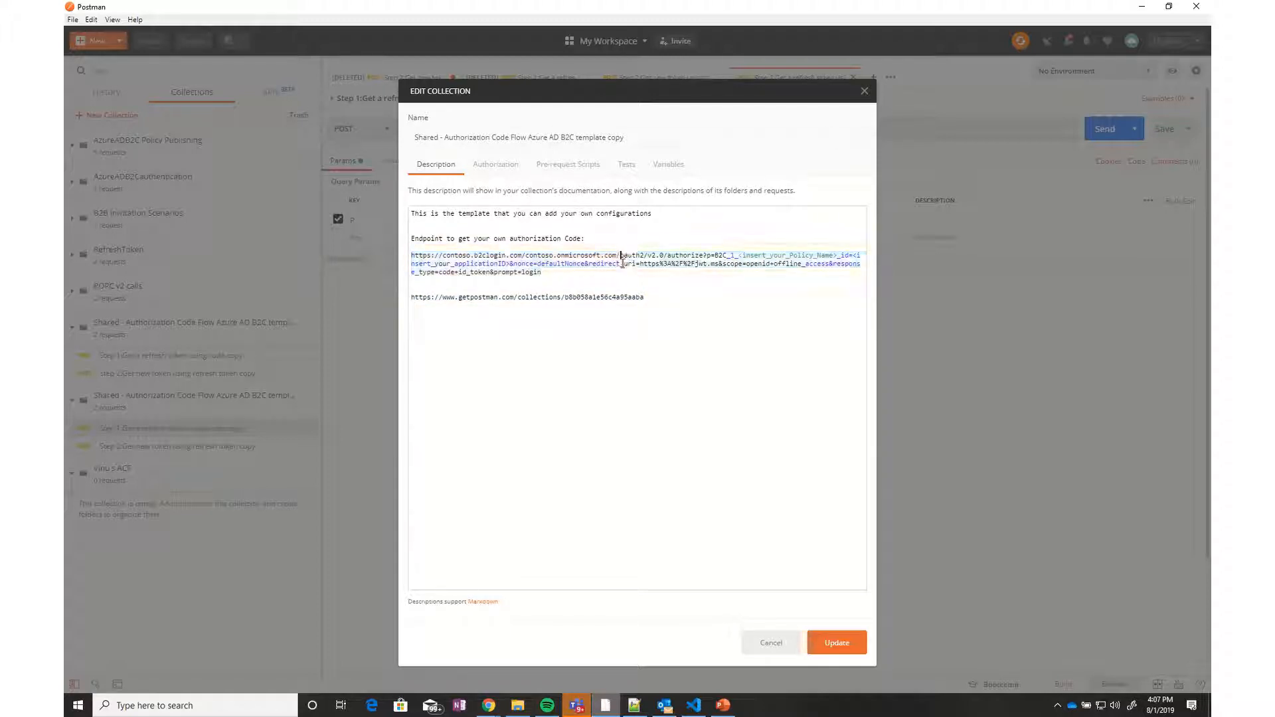
pyautogui.moveTo(551, 273); pyautogui.dragTo(410, 256)
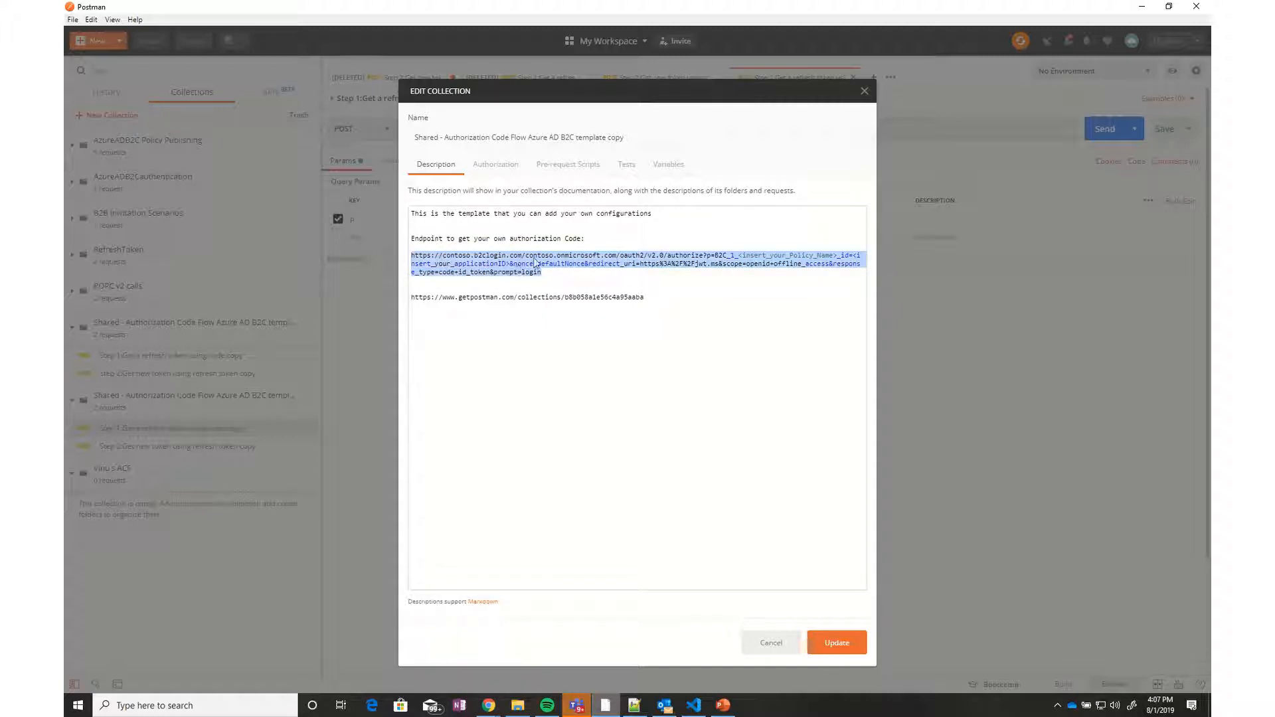
pyautogui.click(864, 91)
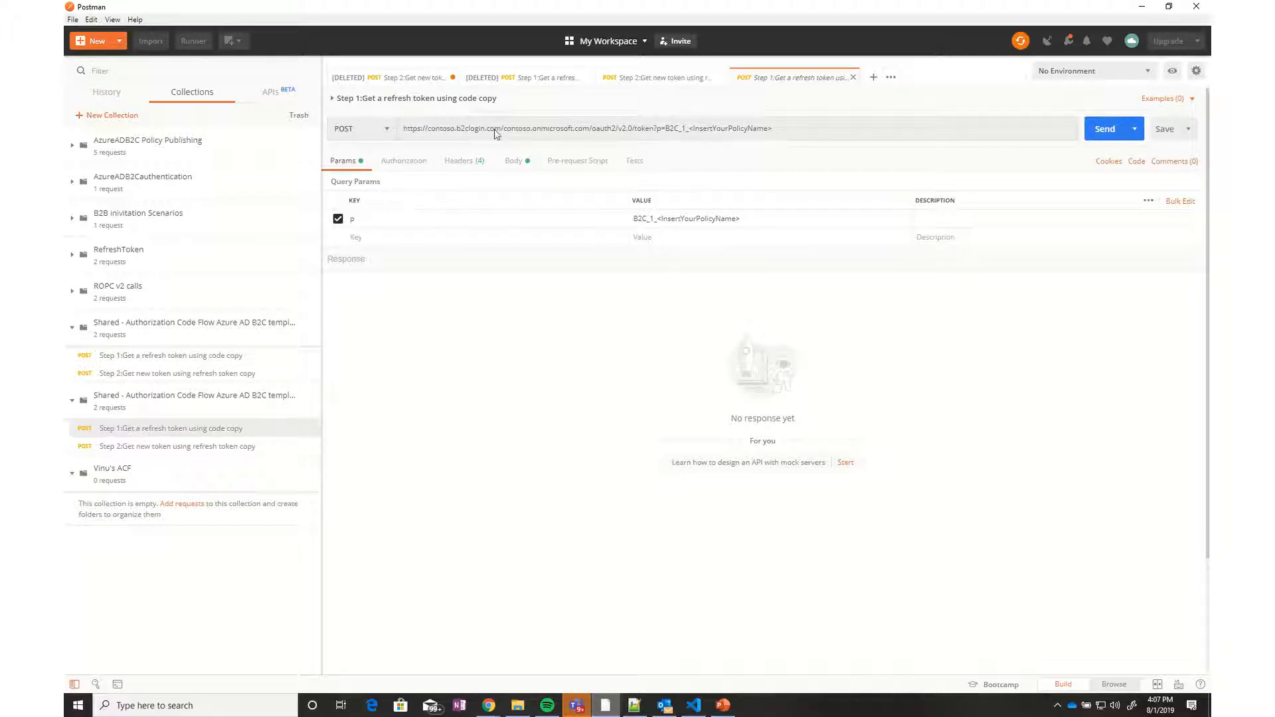
# Highlight the contoso tenant and <InsertYourPolicyName> placeholders in the URL and p, then view Headers
pyautogui.doubleClick(443, 129)
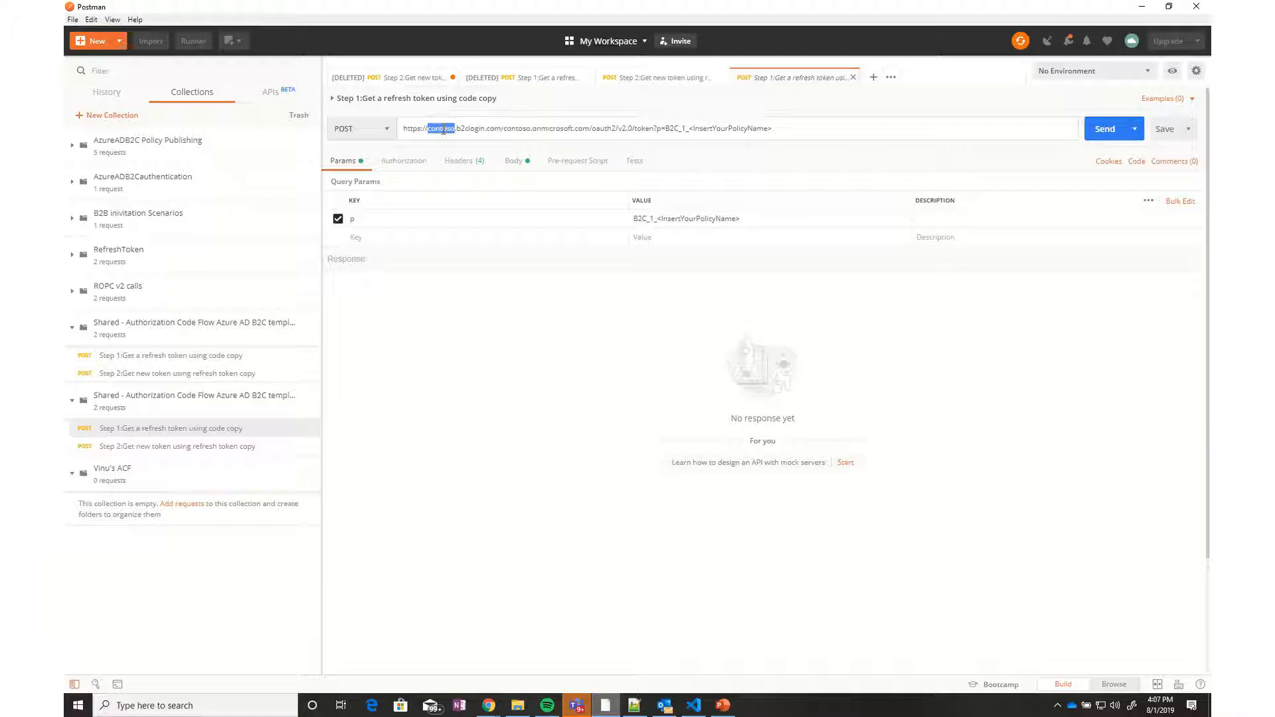
pyautogui.doubleClick(529, 129)
pyautogui.moveTo(773, 129); pyautogui.dragTo(681, 130)
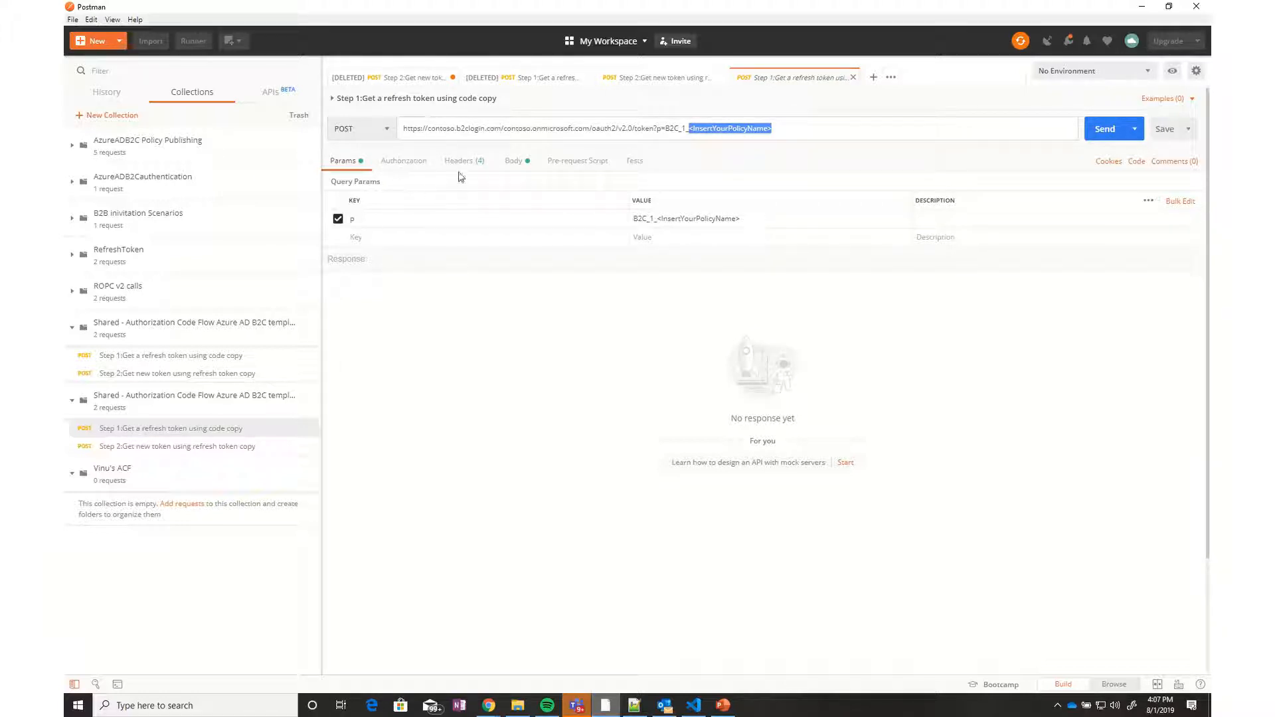
pyautogui.doubleClick(682, 218)
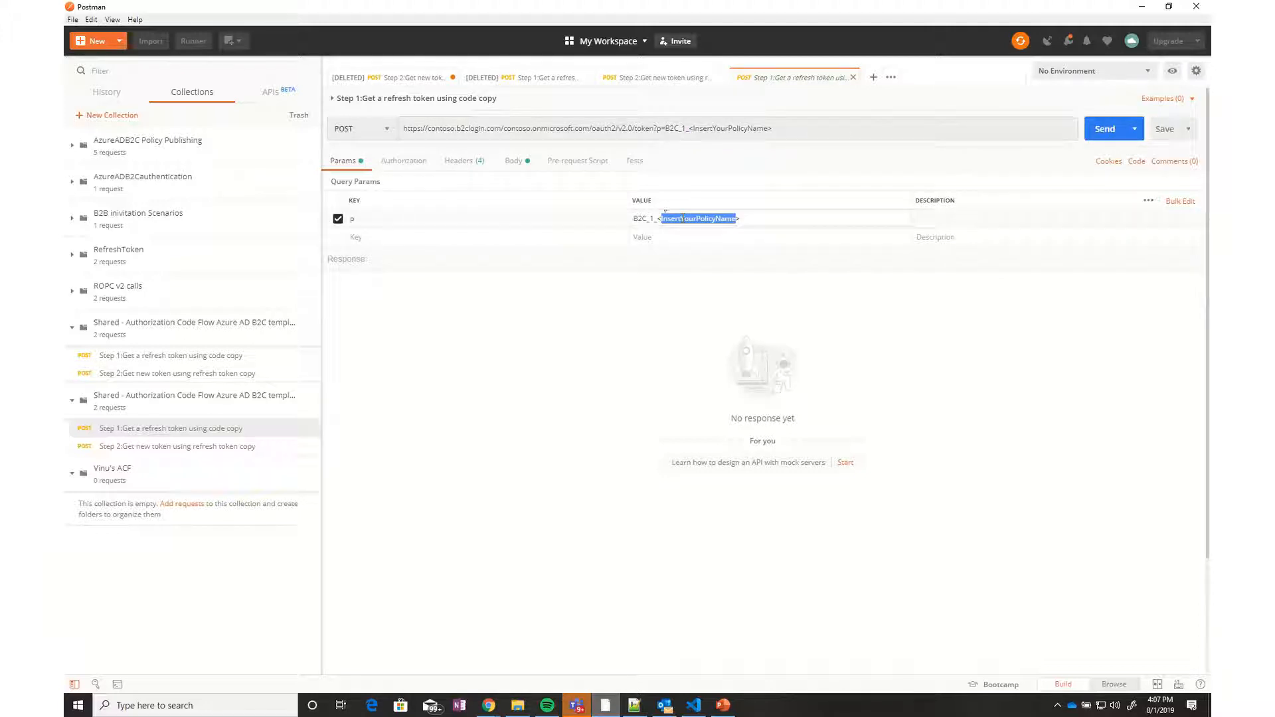
pyautogui.click(464, 161)
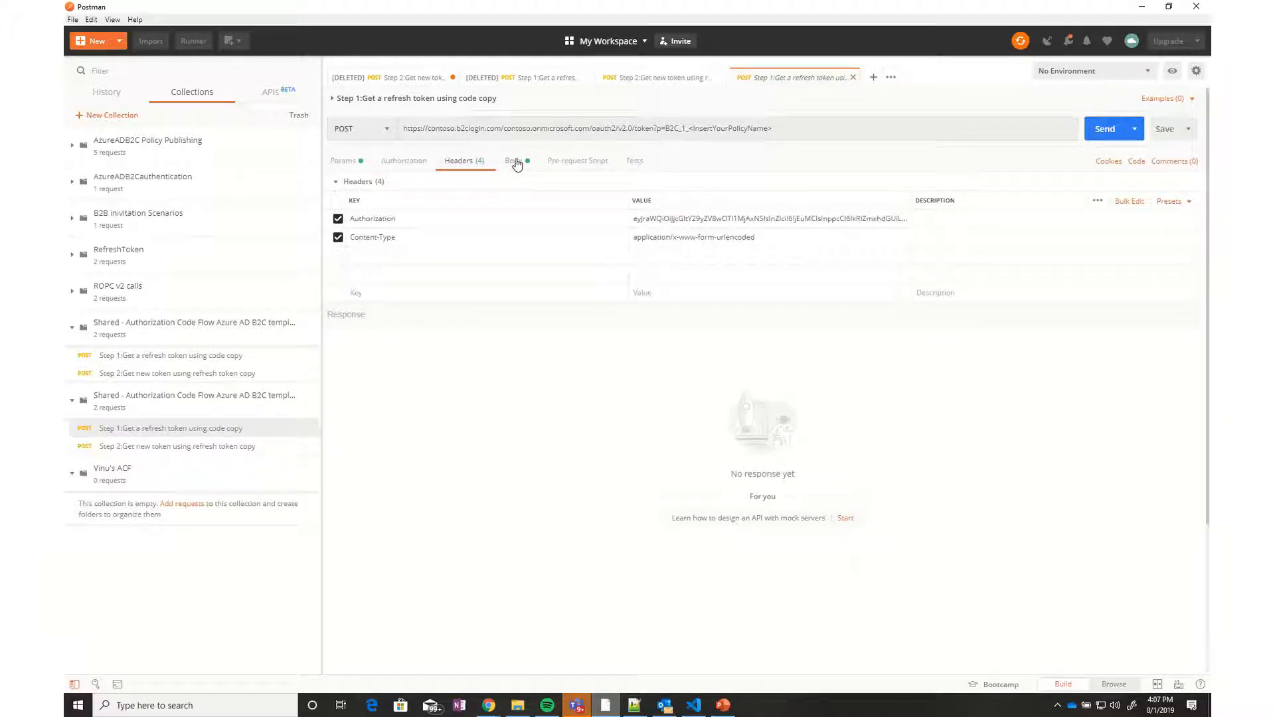
# Review the Step 1 body's client_id, scope, code and client_secret values, then open Step 2
pyautogui.click(515, 161)
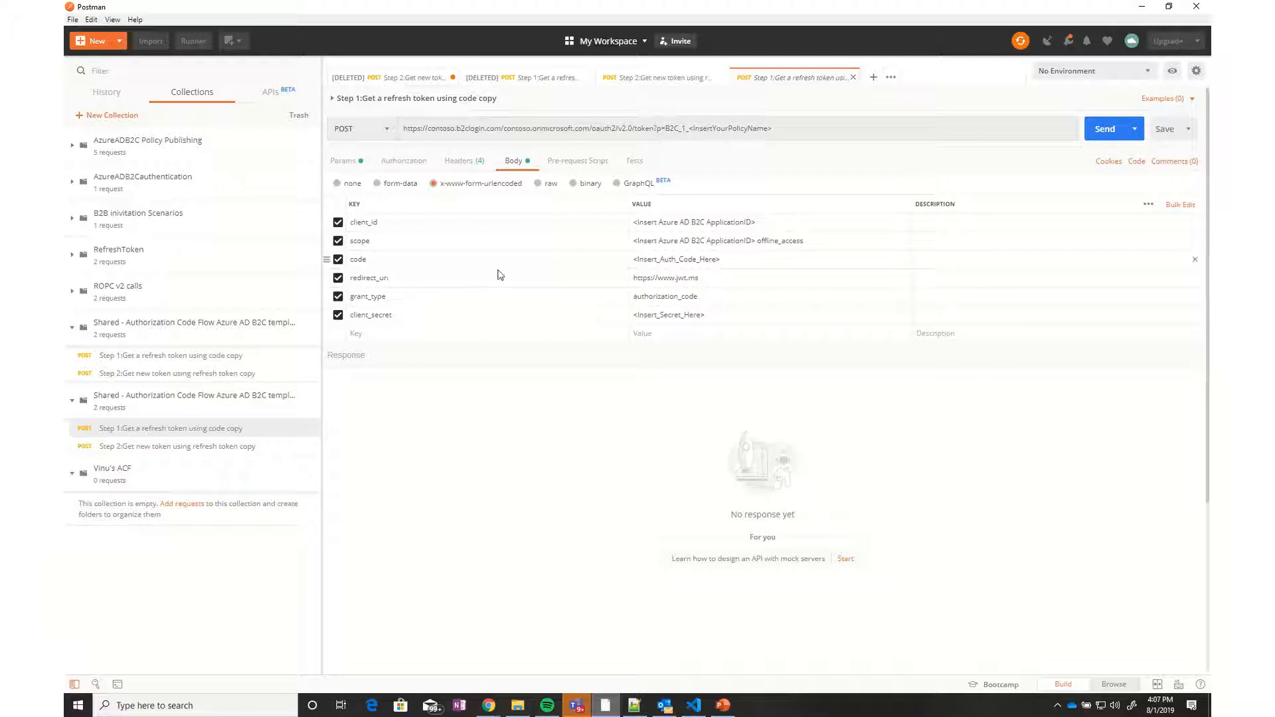
pyautogui.tripleClick(675, 223)
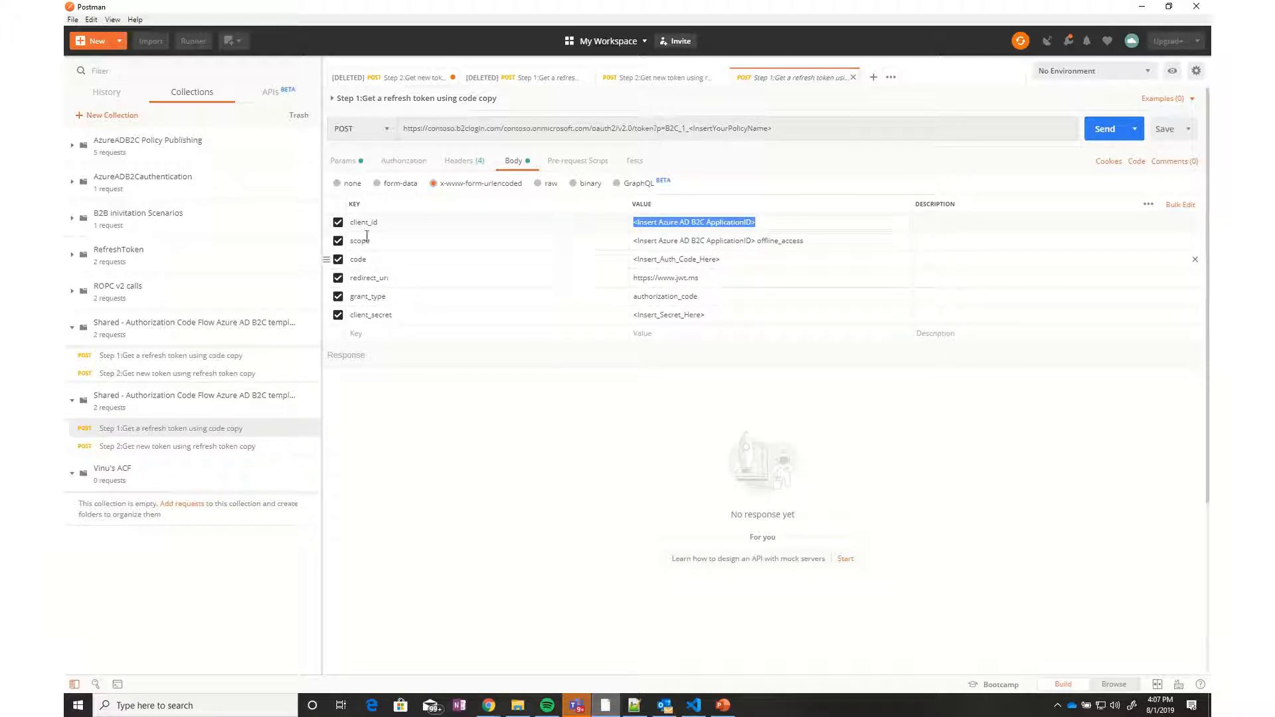
pyautogui.click(691, 242)
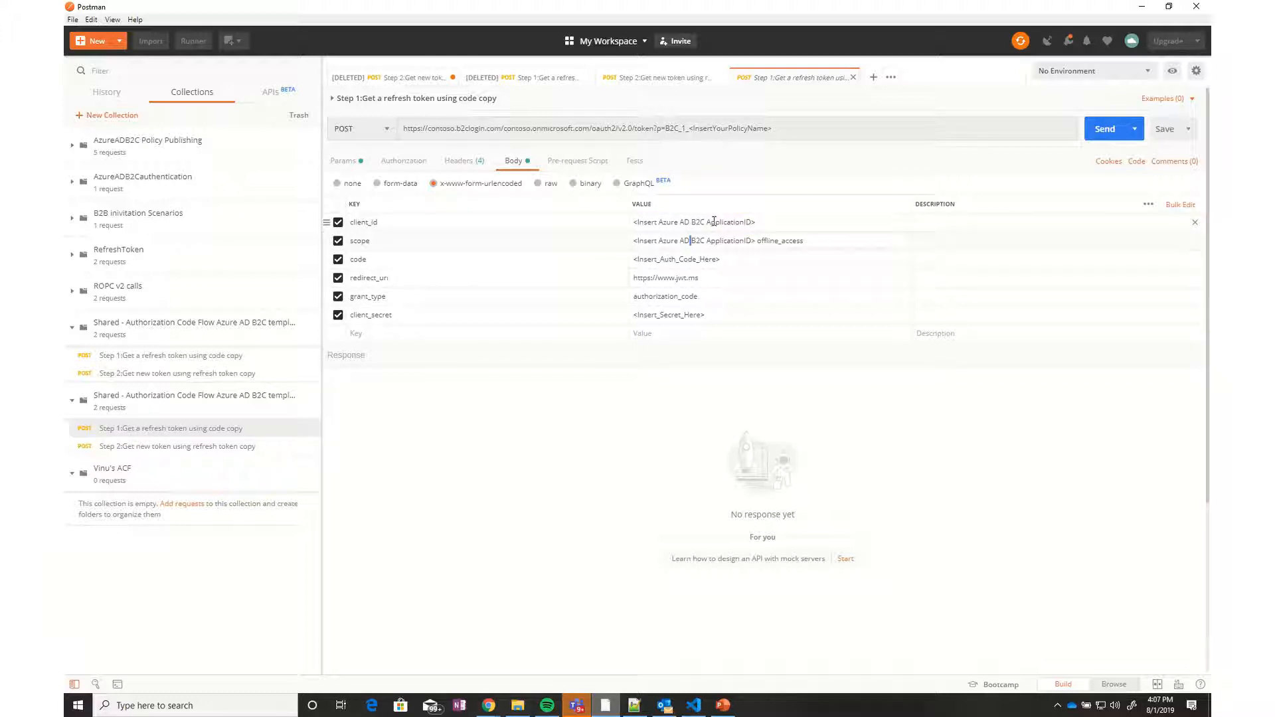
pyautogui.doubleClick(687, 259)
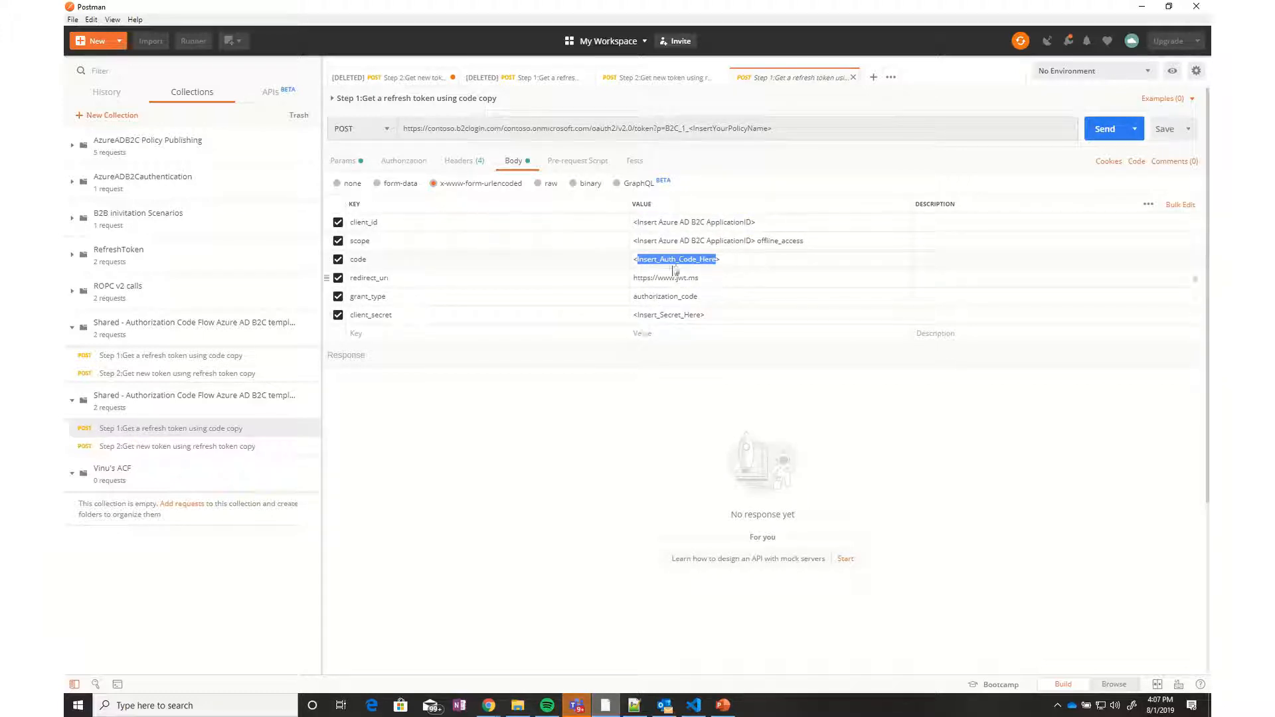
pyautogui.hotkey('ctrl', 'v')
pyautogui.moveTo(737, 261); pyautogui.dragTo(634, 262)
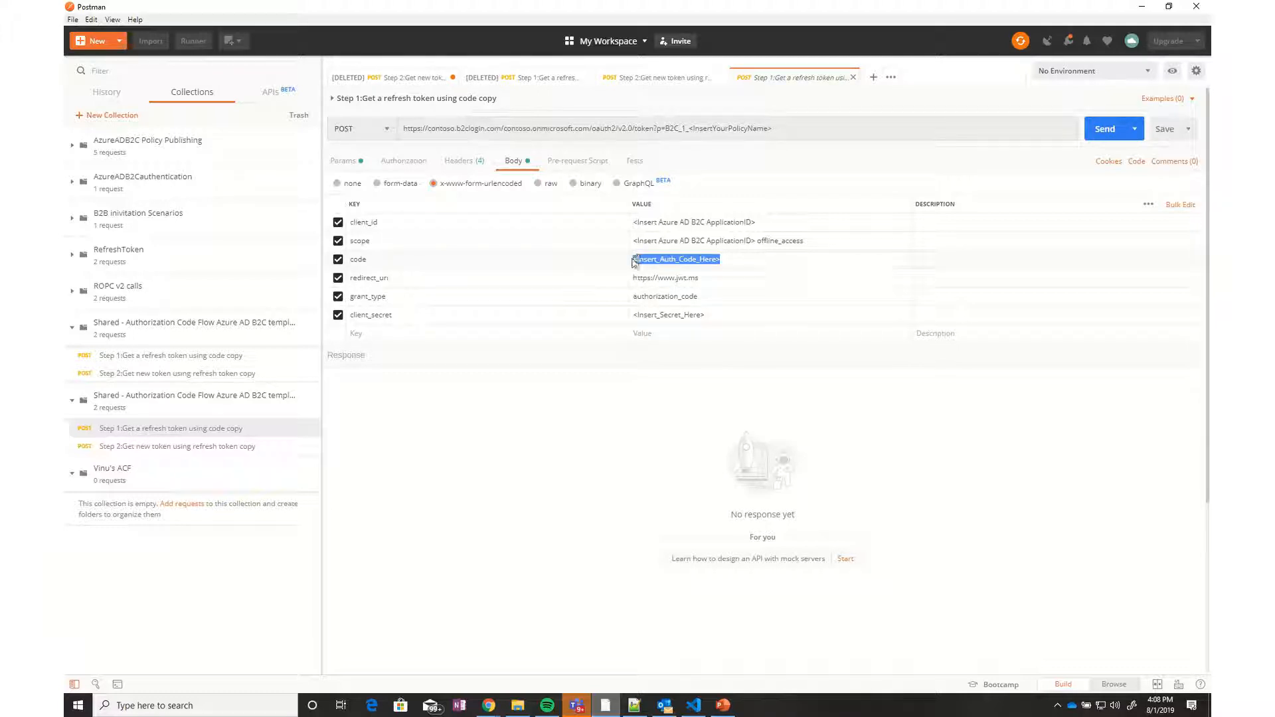
pyautogui.doubleClick(688, 317)
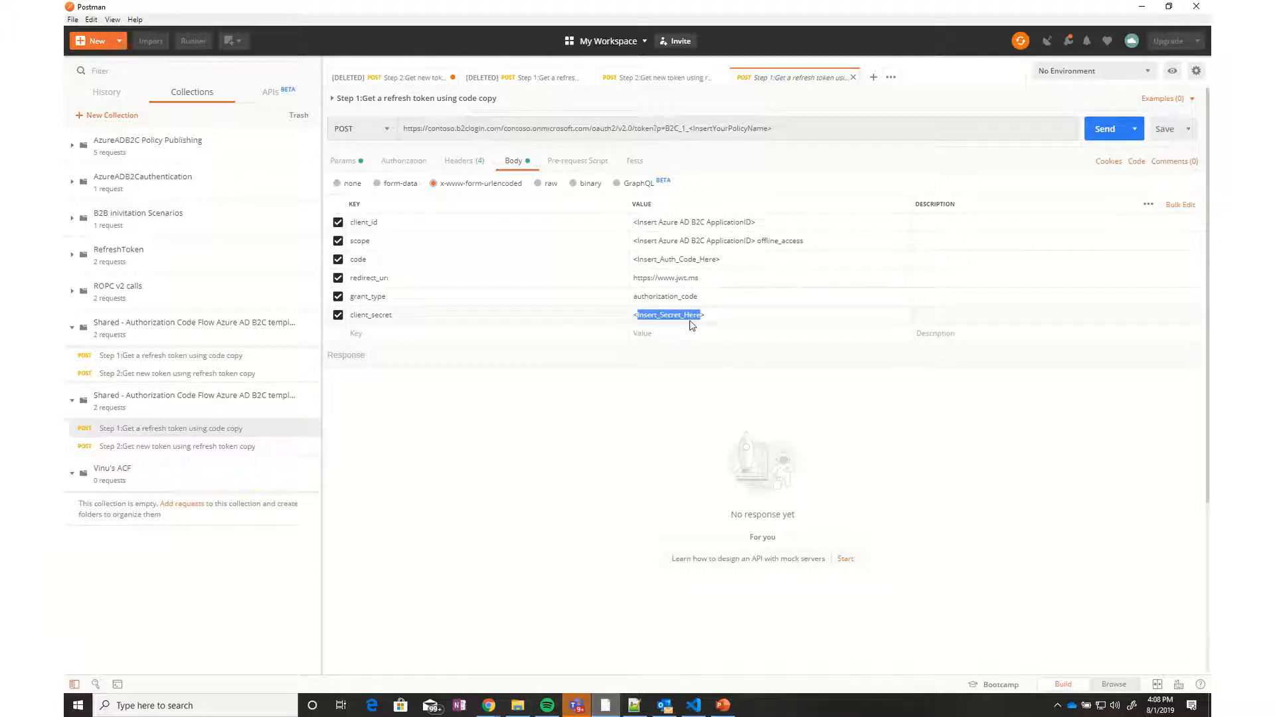
pyautogui.click(131, 446)
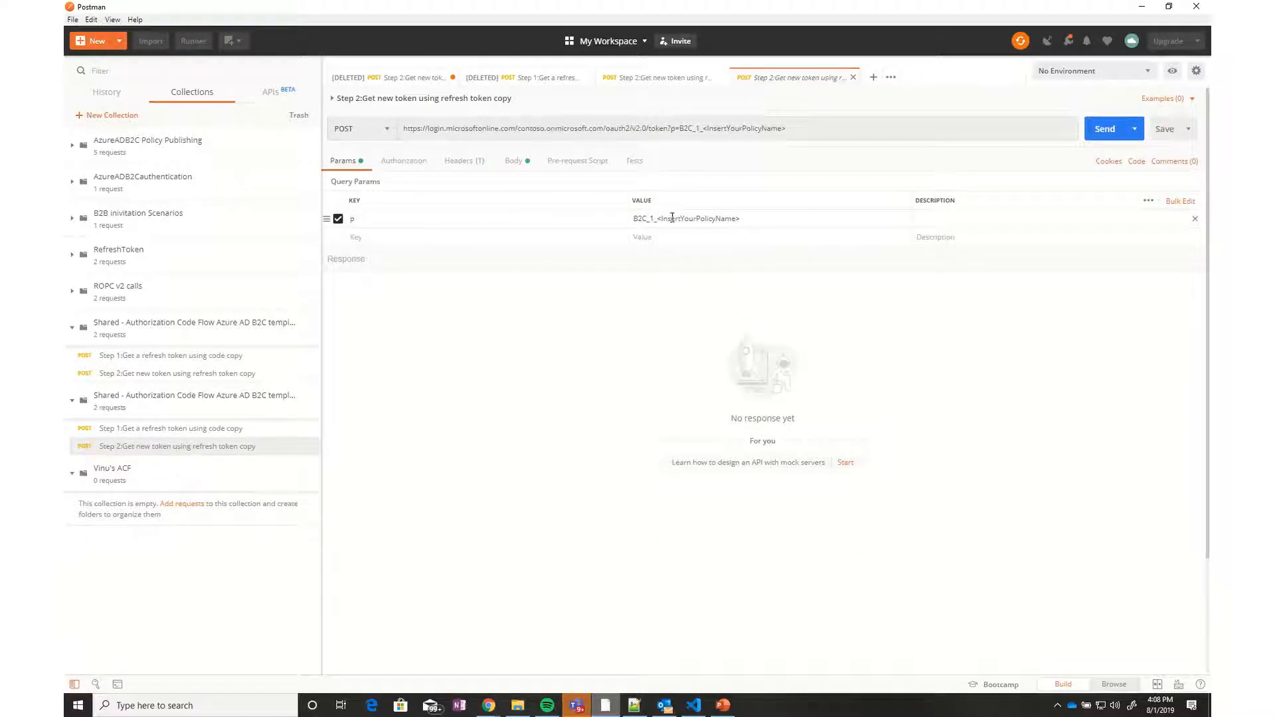
# Inspect Step 2's policy placeholder in p and its refresh_token body, then return to Step 1
pyautogui.moveTo(660, 218); pyautogui.dragTo(743, 219)
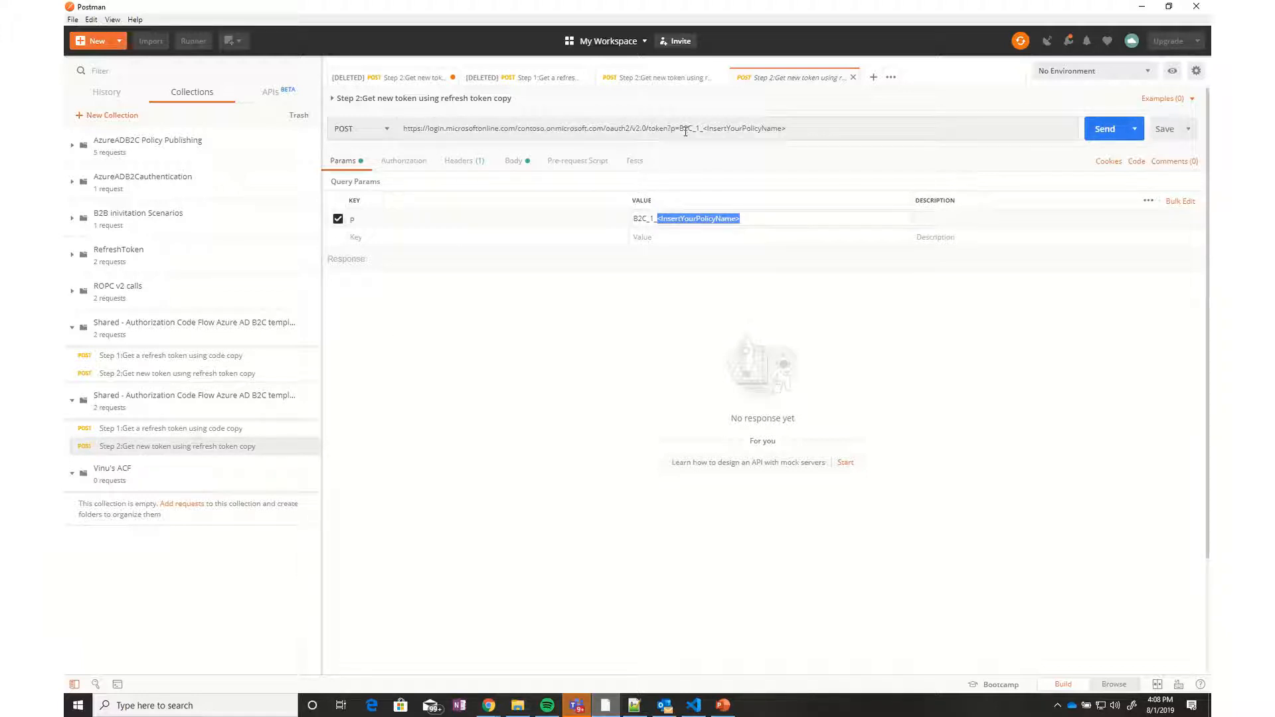
pyautogui.click(709, 131)
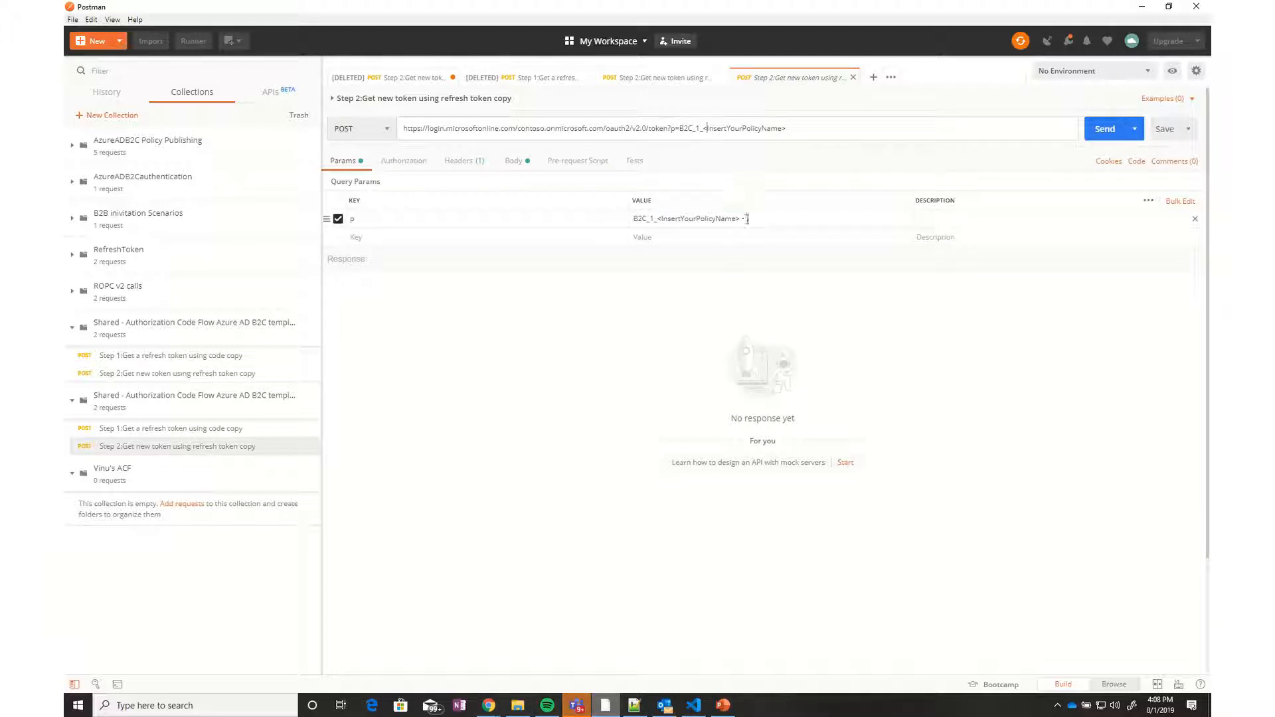
pyautogui.moveTo(747, 219); pyautogui.dragTo(657, 219)
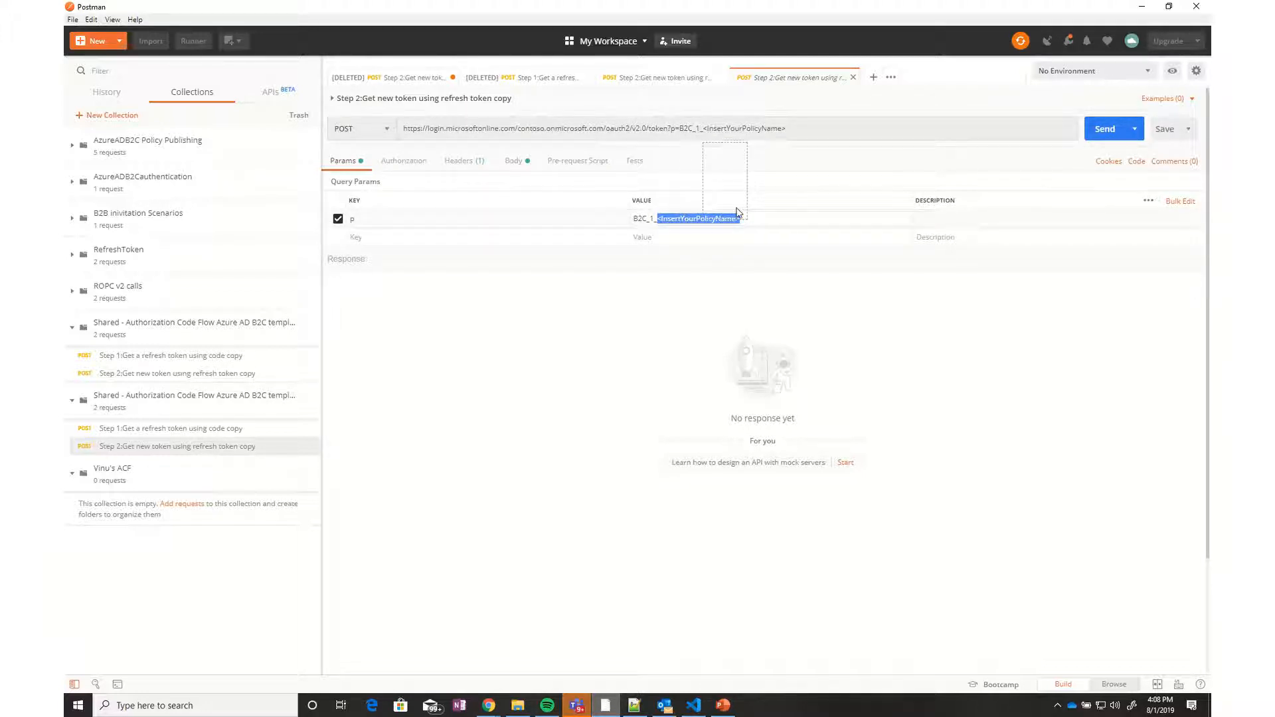
pyautogui.moveTo(737, 212); pyautogui.dragTo(639, 325)
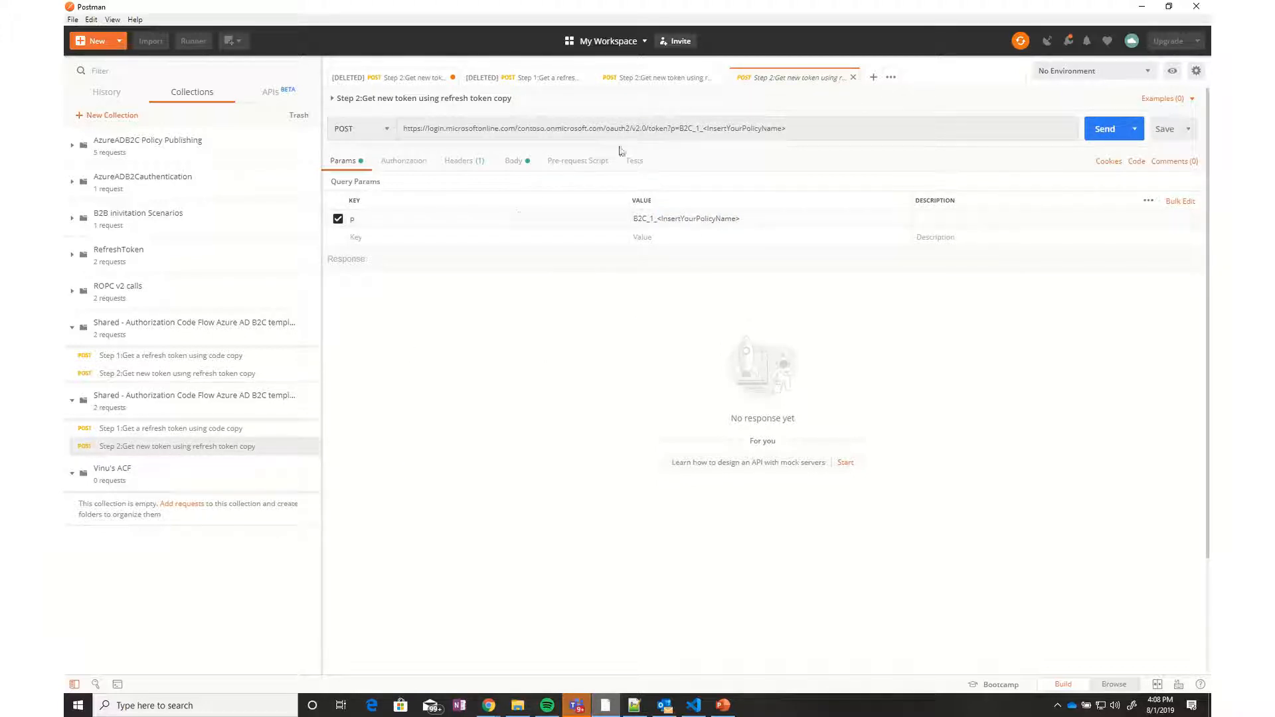
pyautogui.click(524, 162)
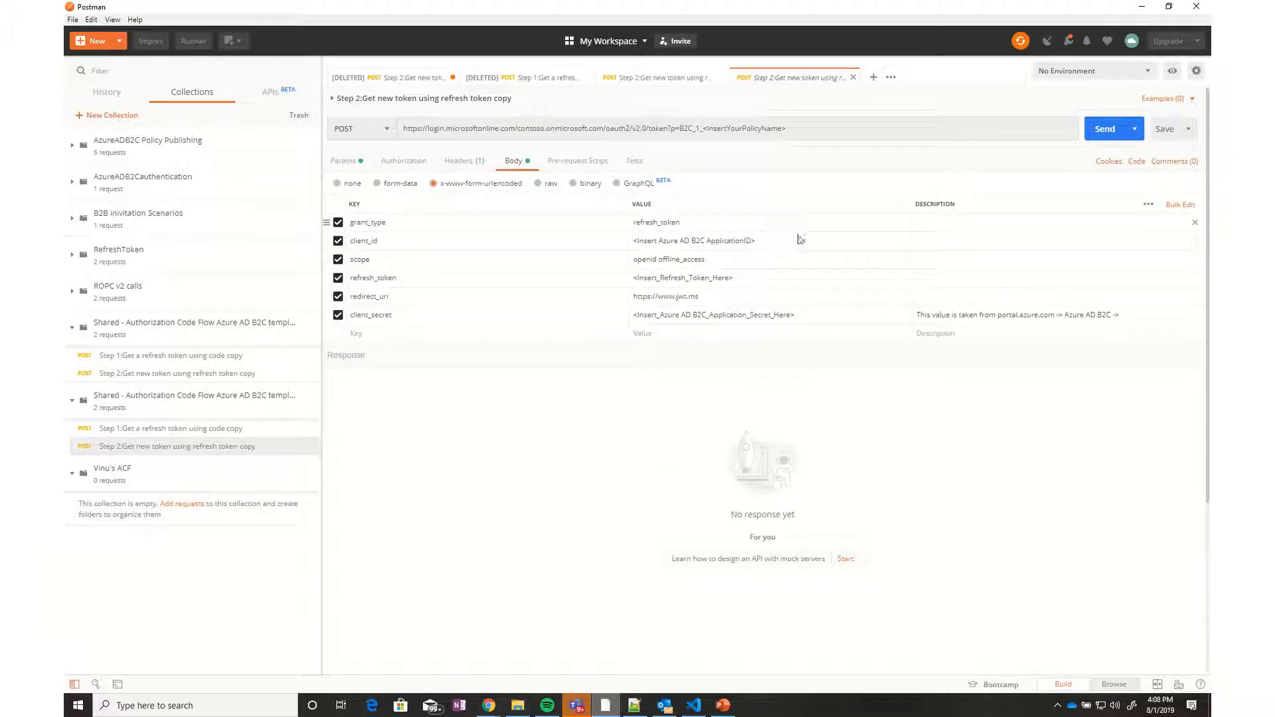
pyautogui.click(216, 430)
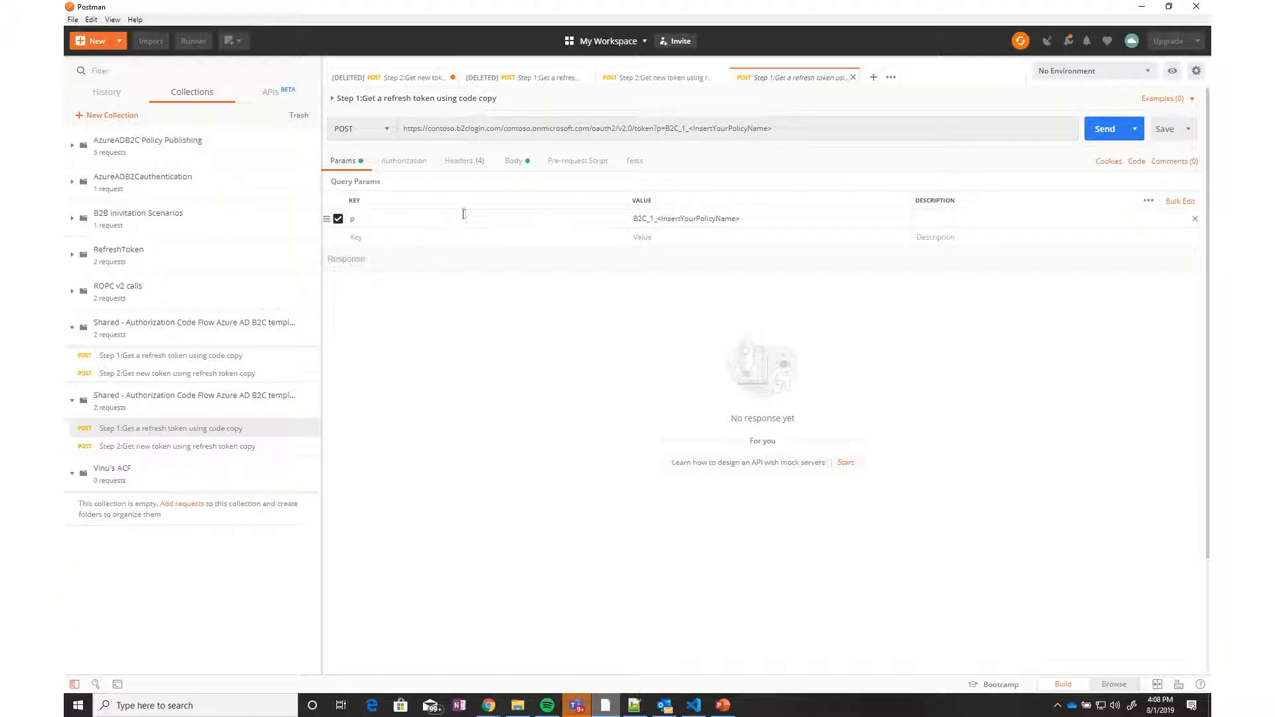
# Check the tenant in Azure, then type gamesandpuzzles.b2clogin.com/gamesandpuzzles over contoso in the Step 1 URL
pyautogui.doubleClick(452, 128)
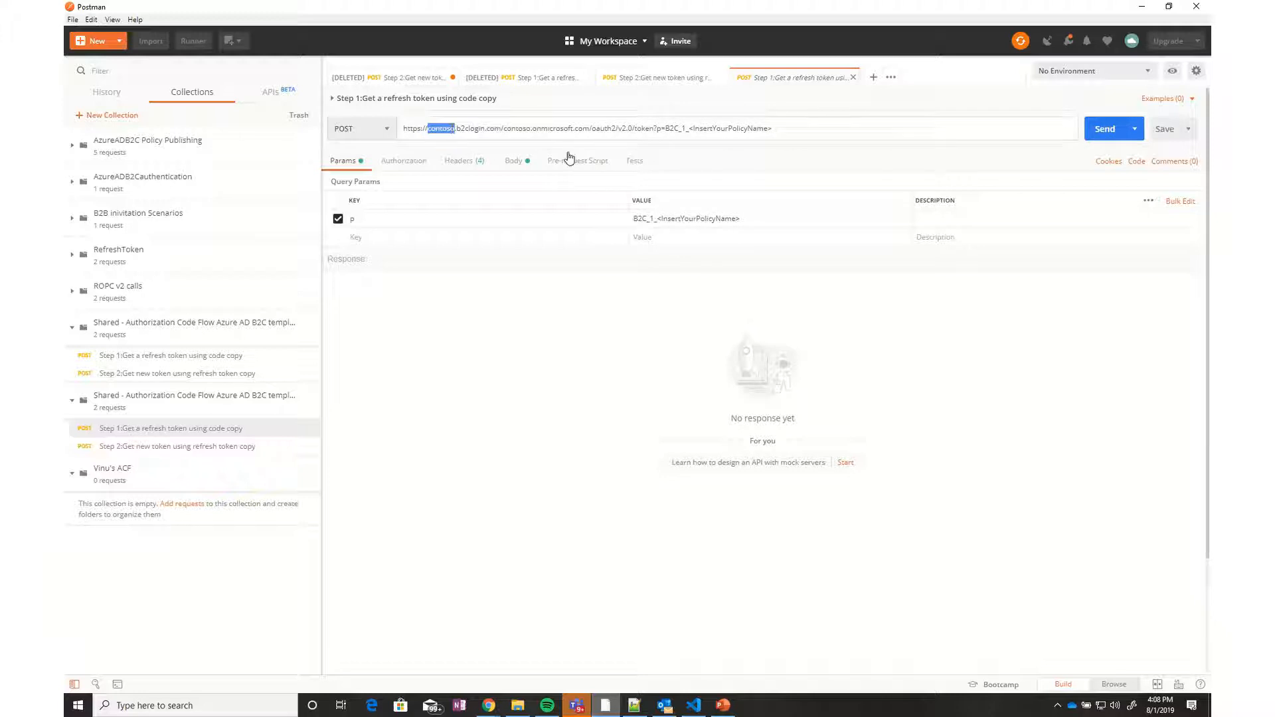
pyautogui.click(489, 705)
pyautogui.click(541, 661)
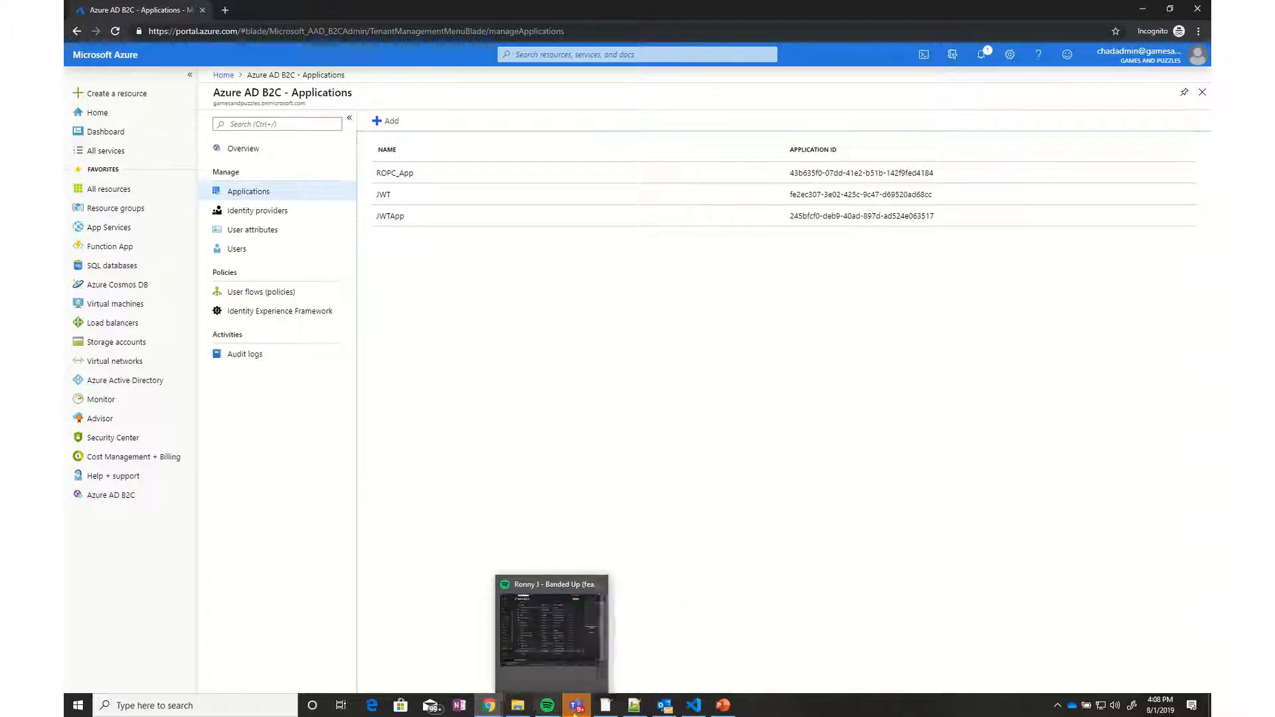
pyautogui.click(604, 708)
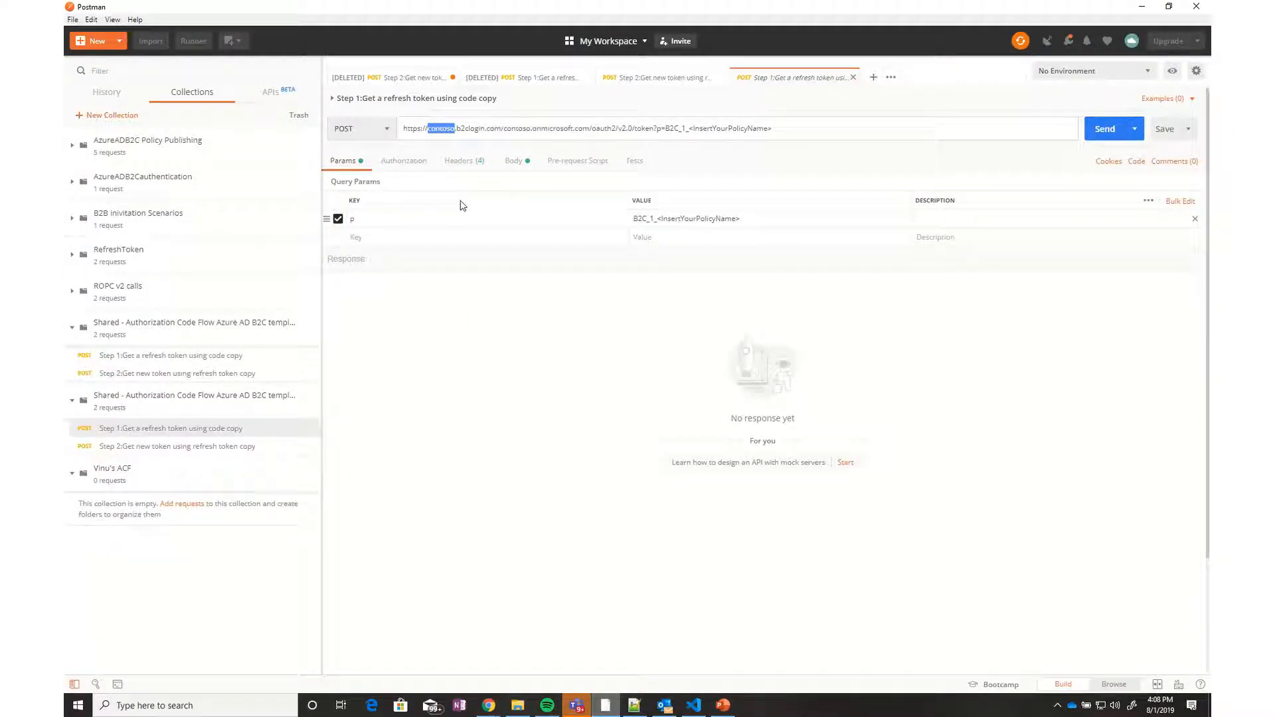
pyautogui.write('ga')
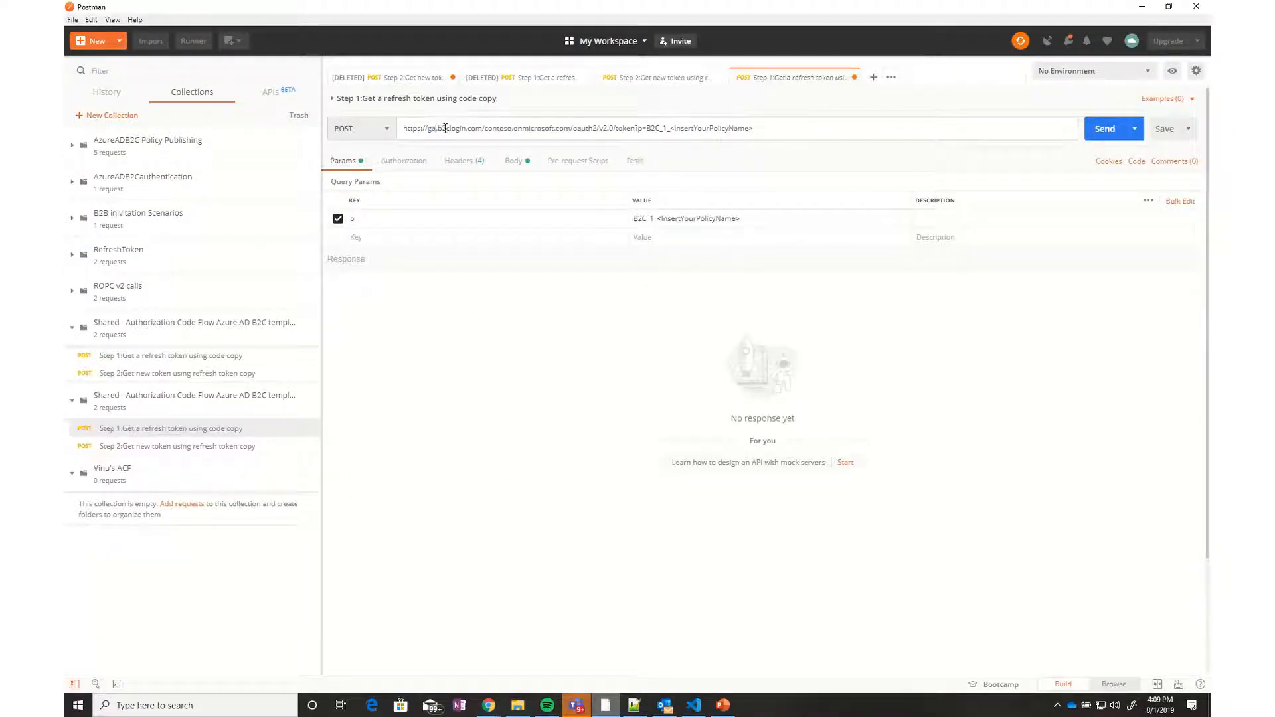
pyautogui.write('mesandpuzzles.b2clo')
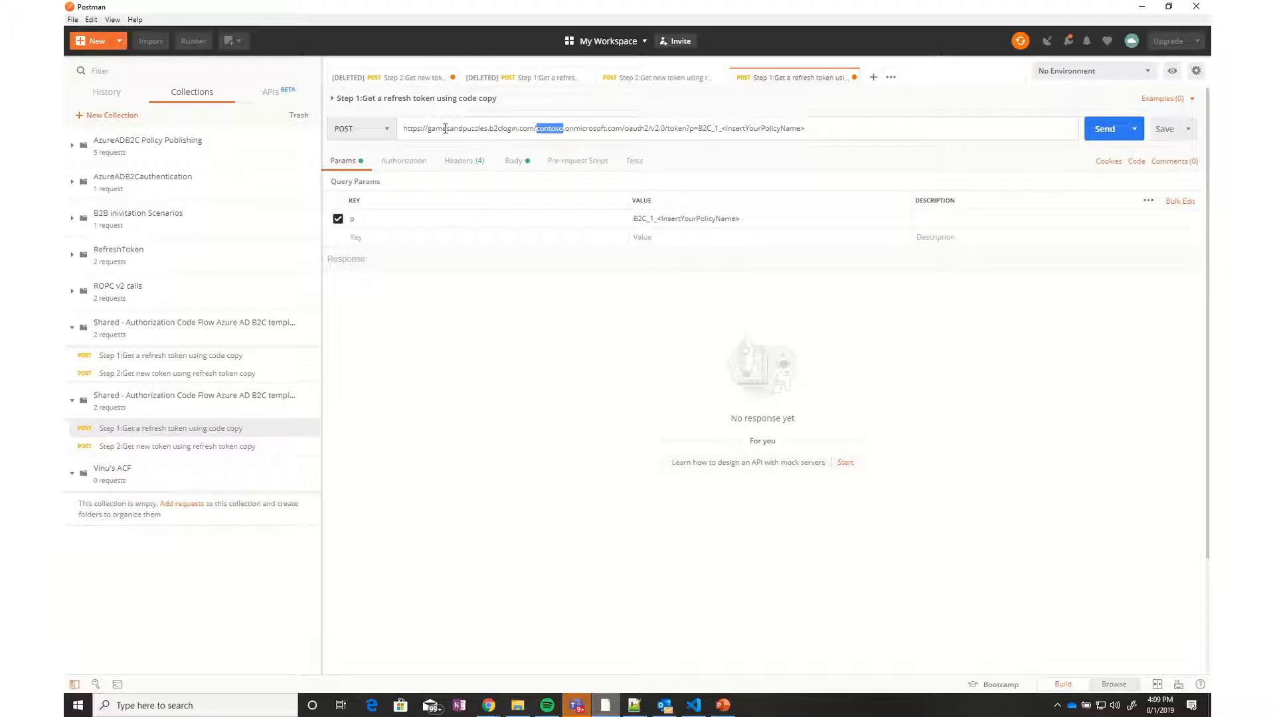
pyautogui.write('gin.com/gamesandpuzzles')
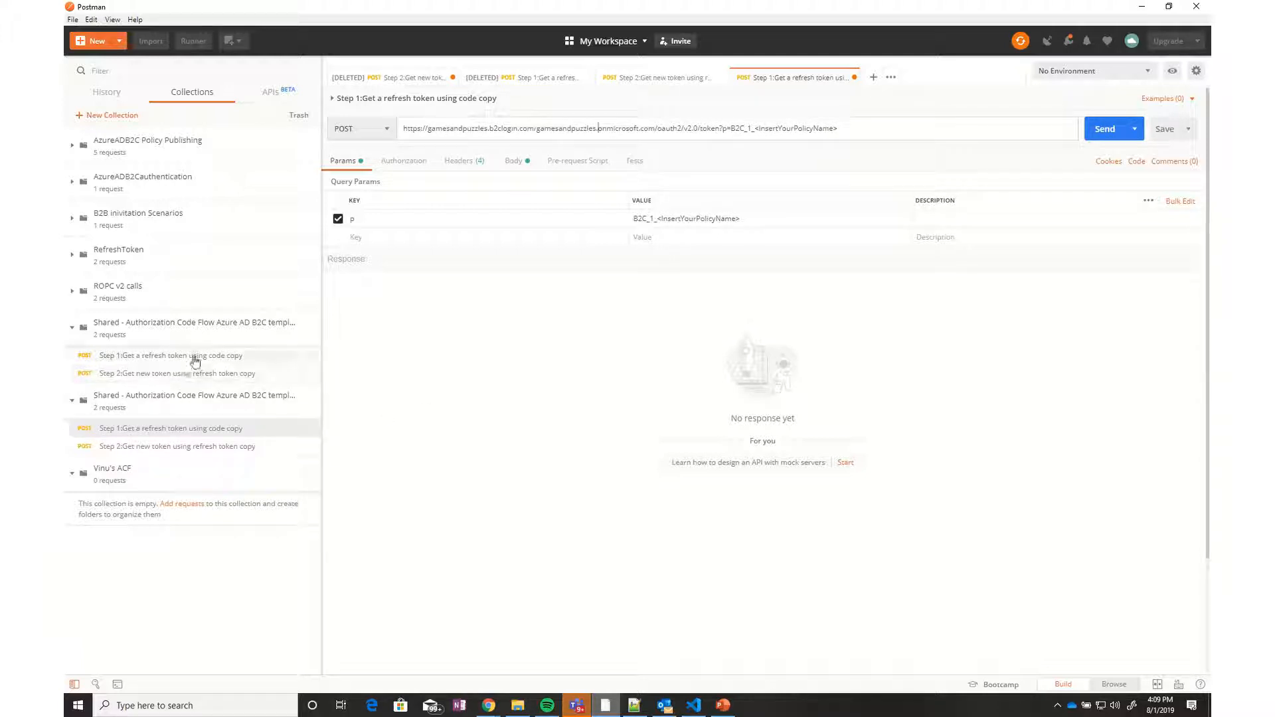
# In the second collection's Step 2 request, type gamesandpuzzles over contoso in the URL
pyautogui.click(69, 330)
pyautogui.click(107, 409)
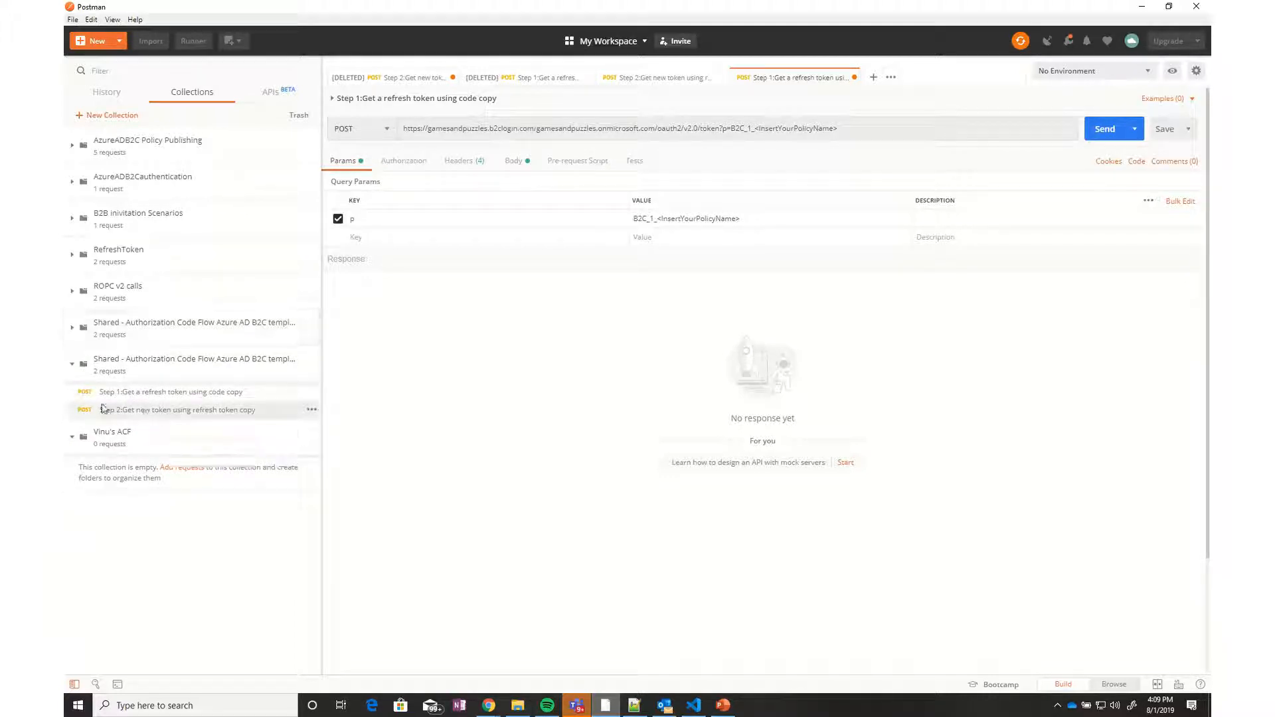
pyautogui.click(529, 129)
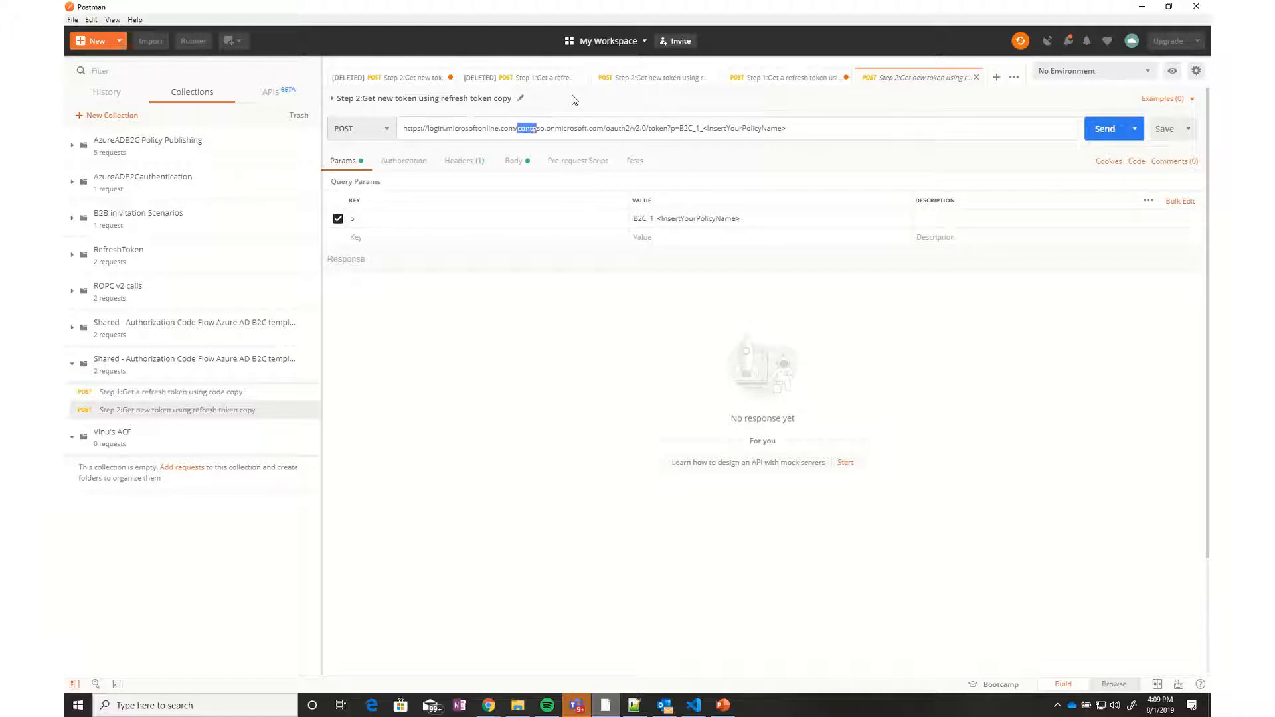
pyautogui.write('game')
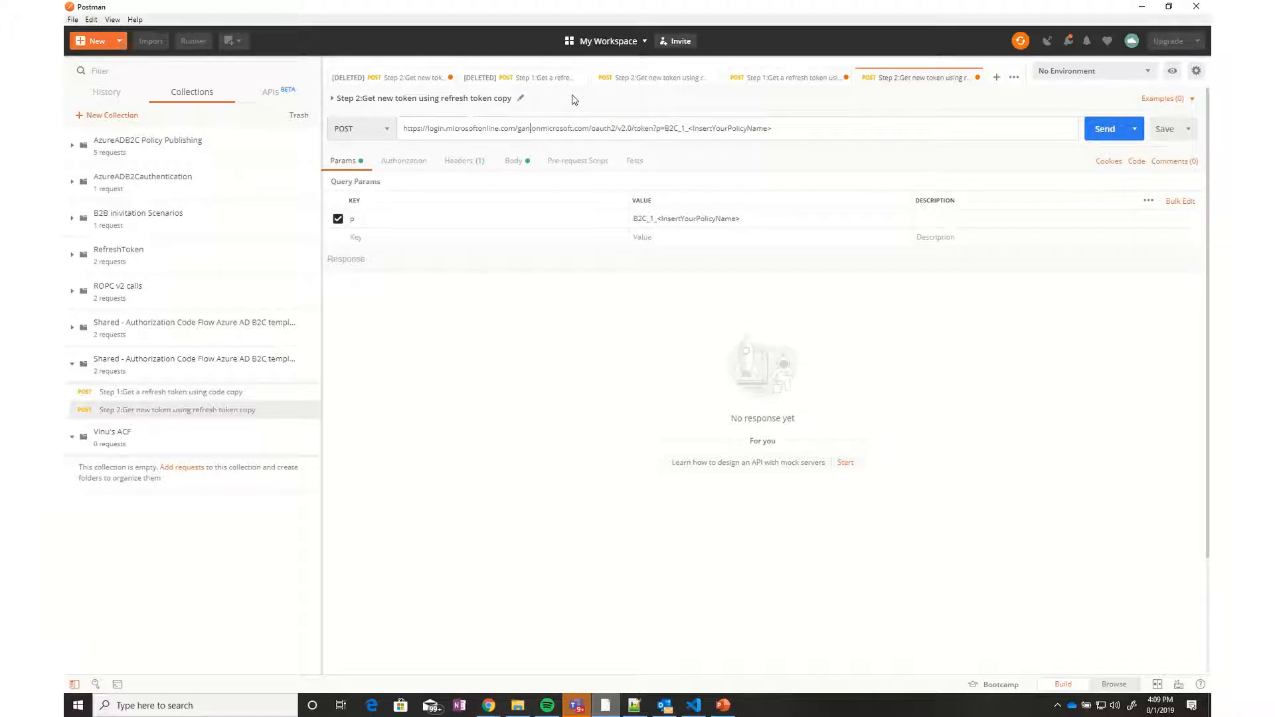
pyautogui.write('sandpuzzles')
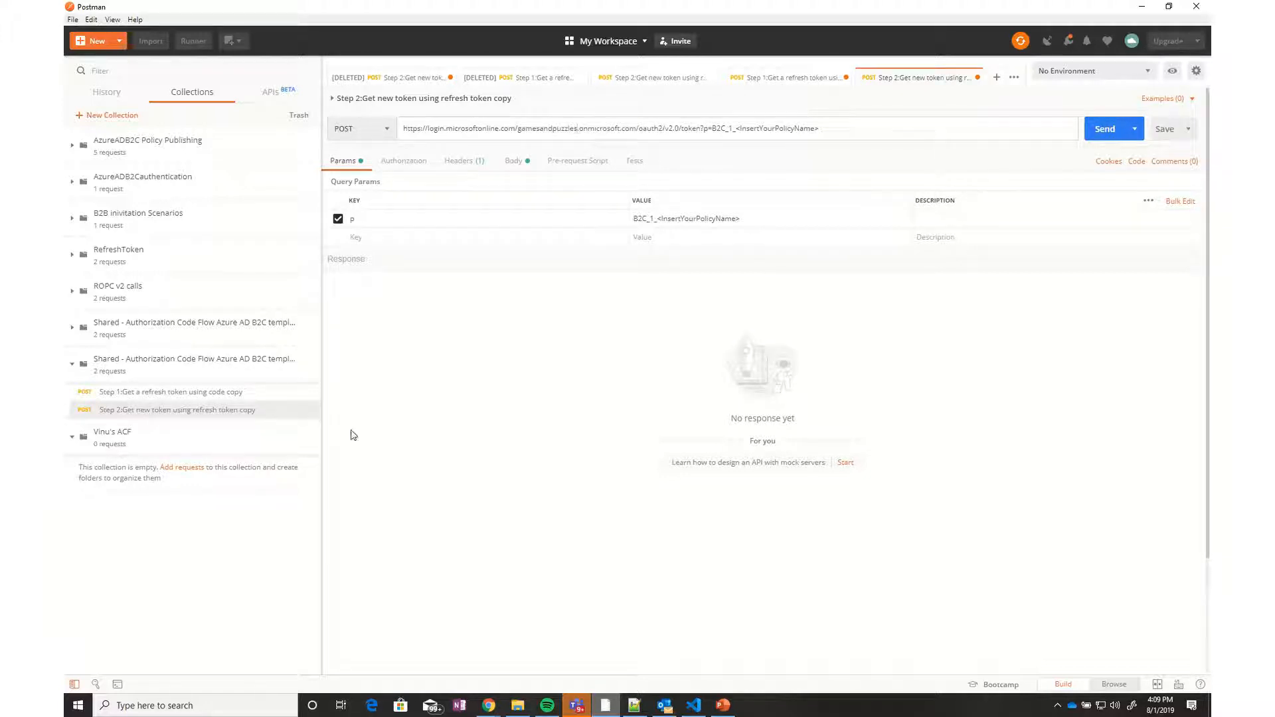
# Select the policy-name placeholder in the Step 1 URL and bring up the Azure portal
pyautogui.click(229, 396)
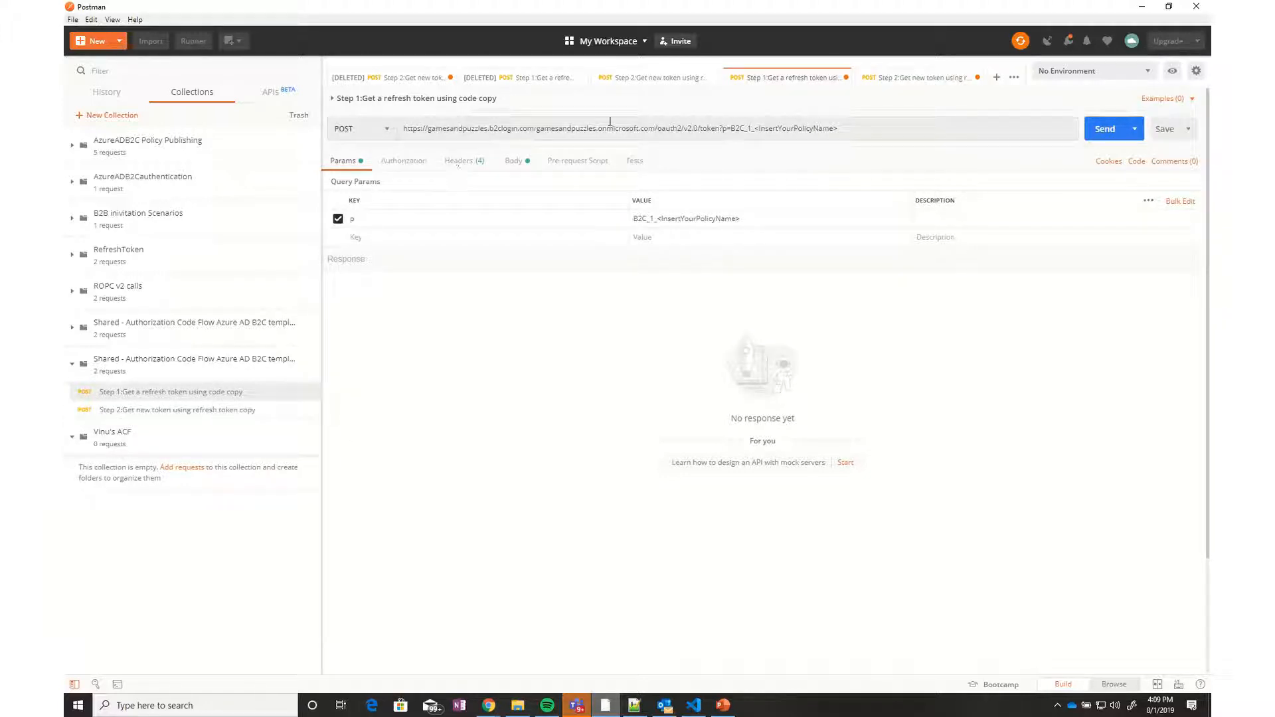
pyautogui.click(790, 128)
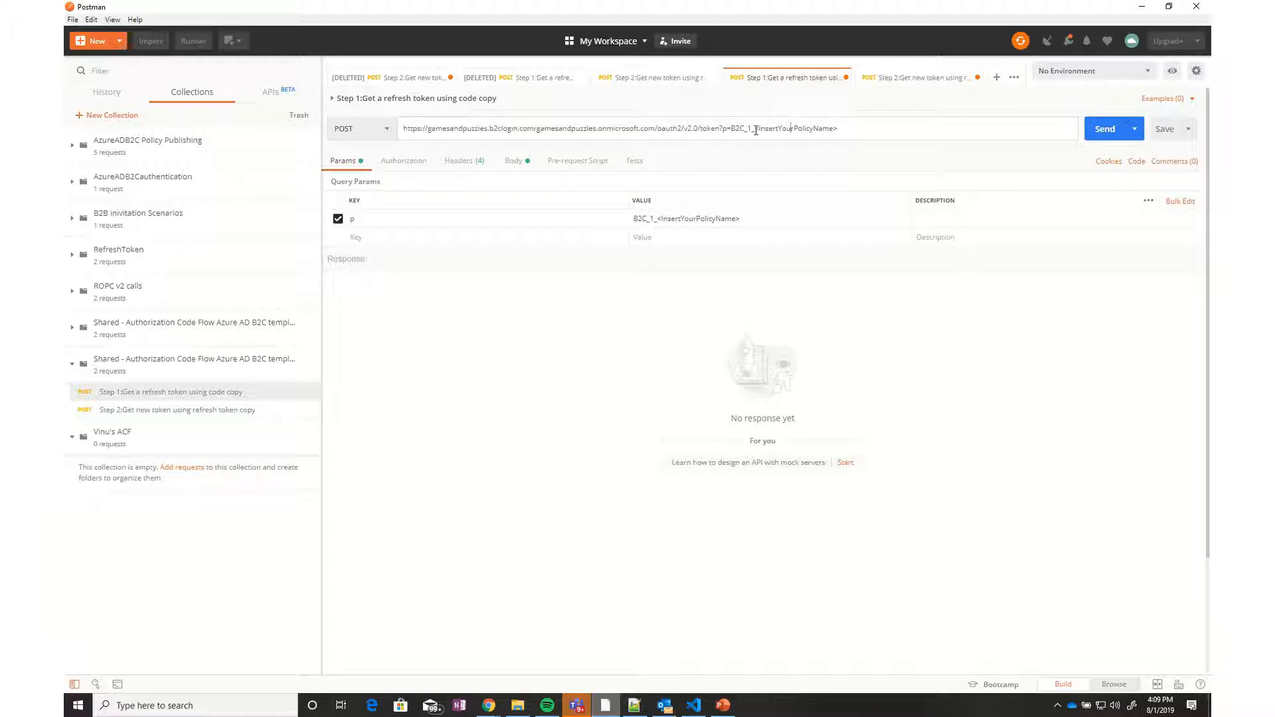
pyautogui.moveTo(772, 128); pyautogui.dragTo(815, 128)
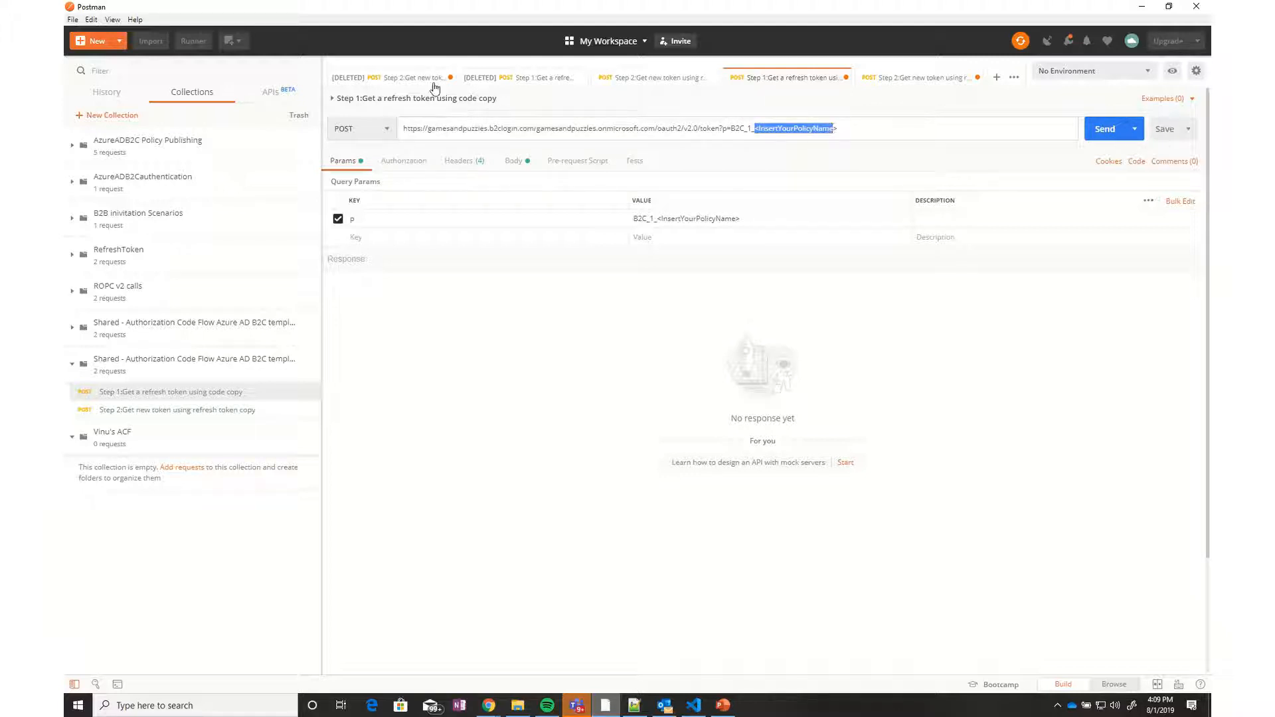
pyautogui.click(489, 705)
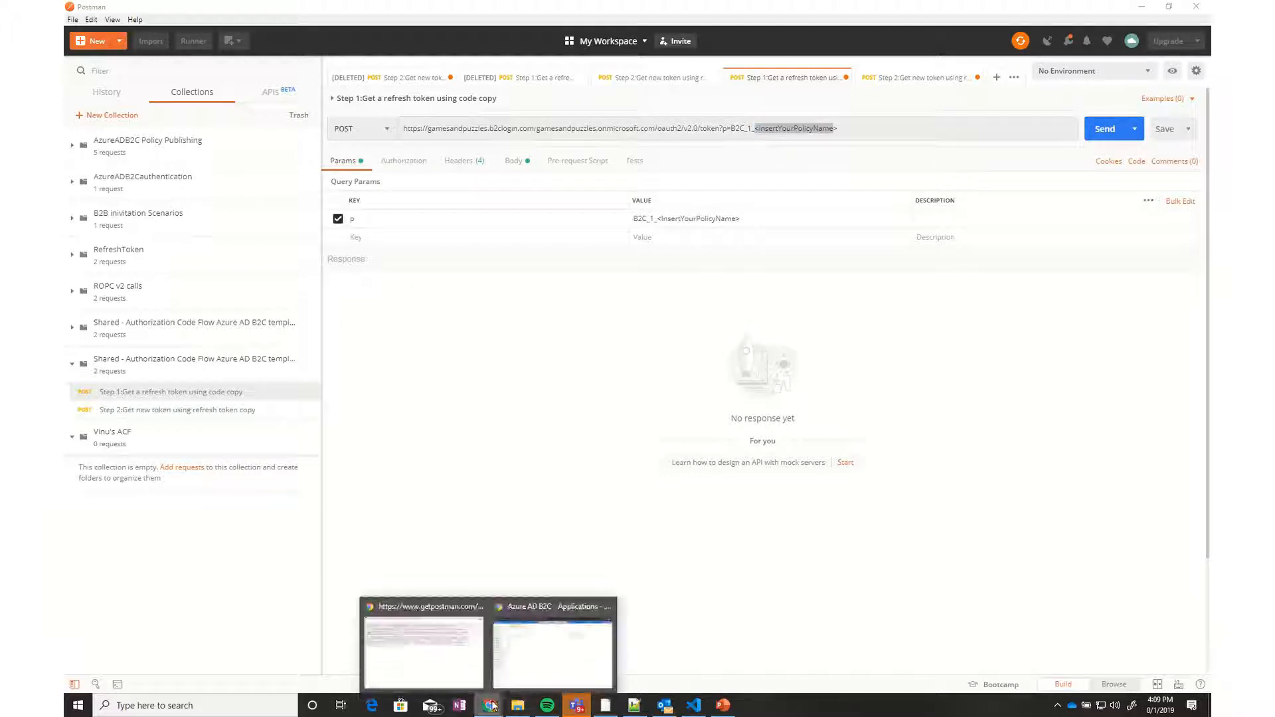
pyautogui.click(540, 675)
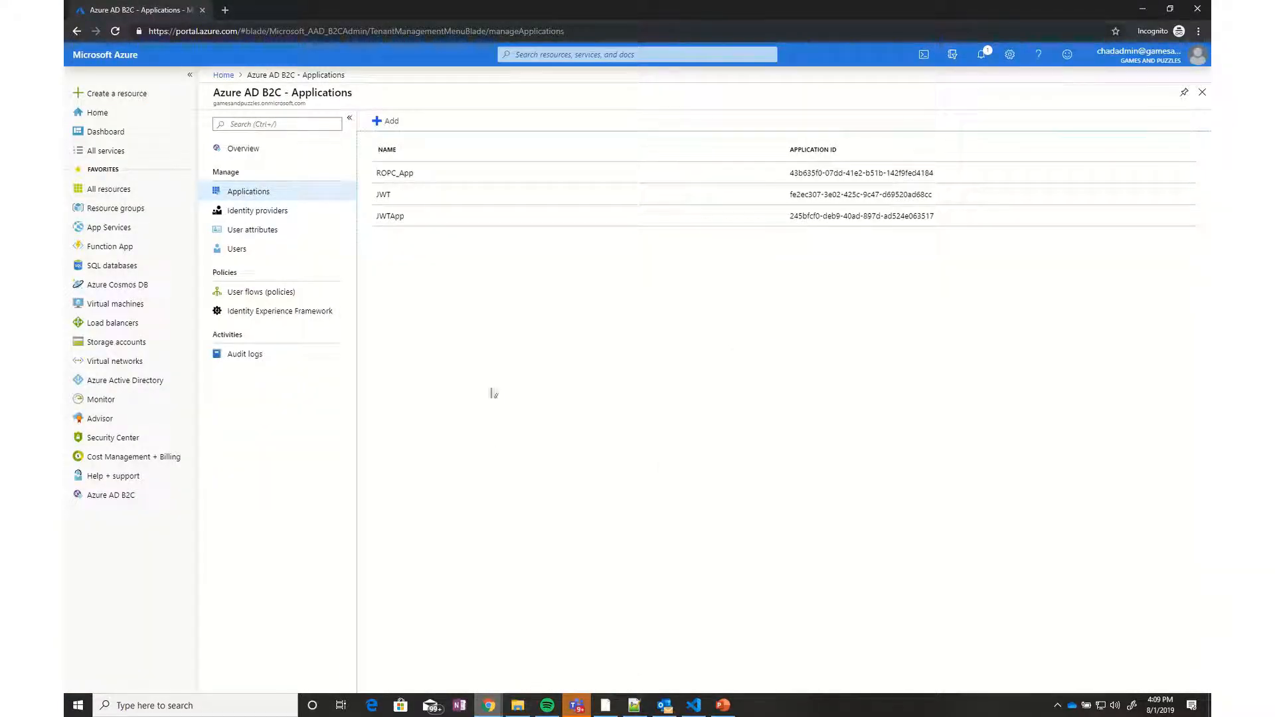
# Browse the Identity Experience Framework custom policies list
pyautogui.click(290, 319)
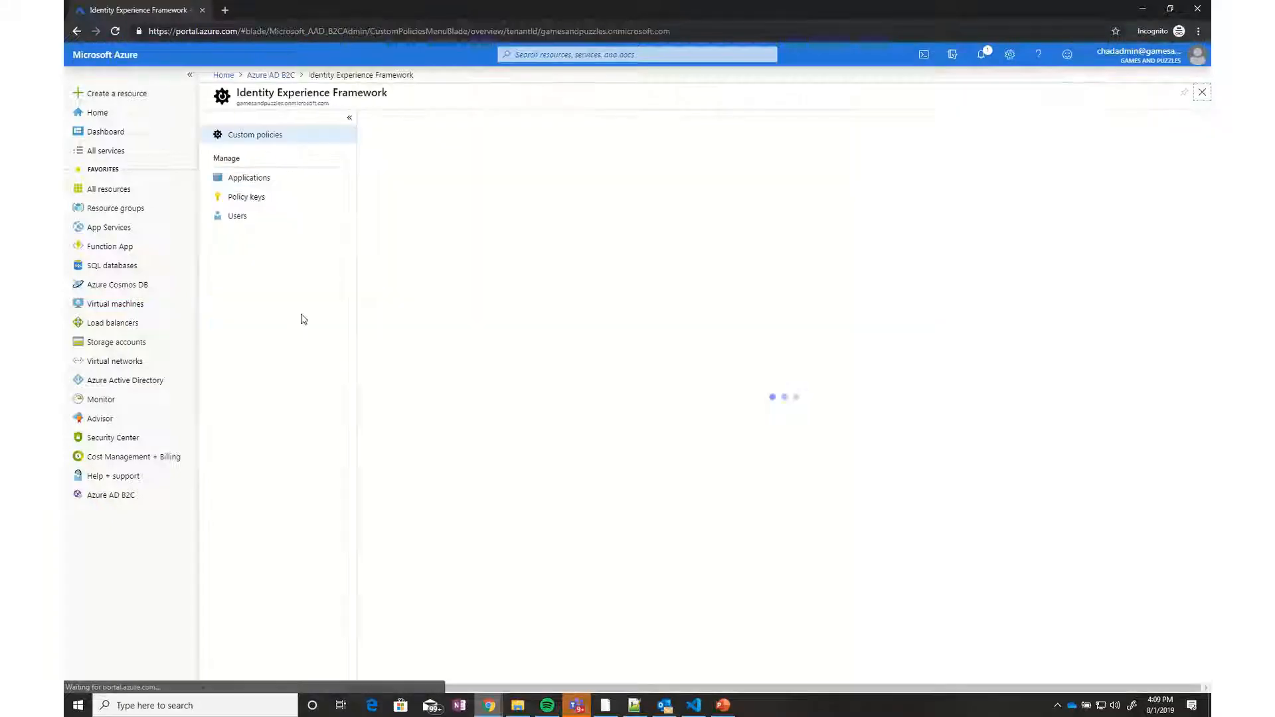
pyautogui.scroll(-10, 502, 530)
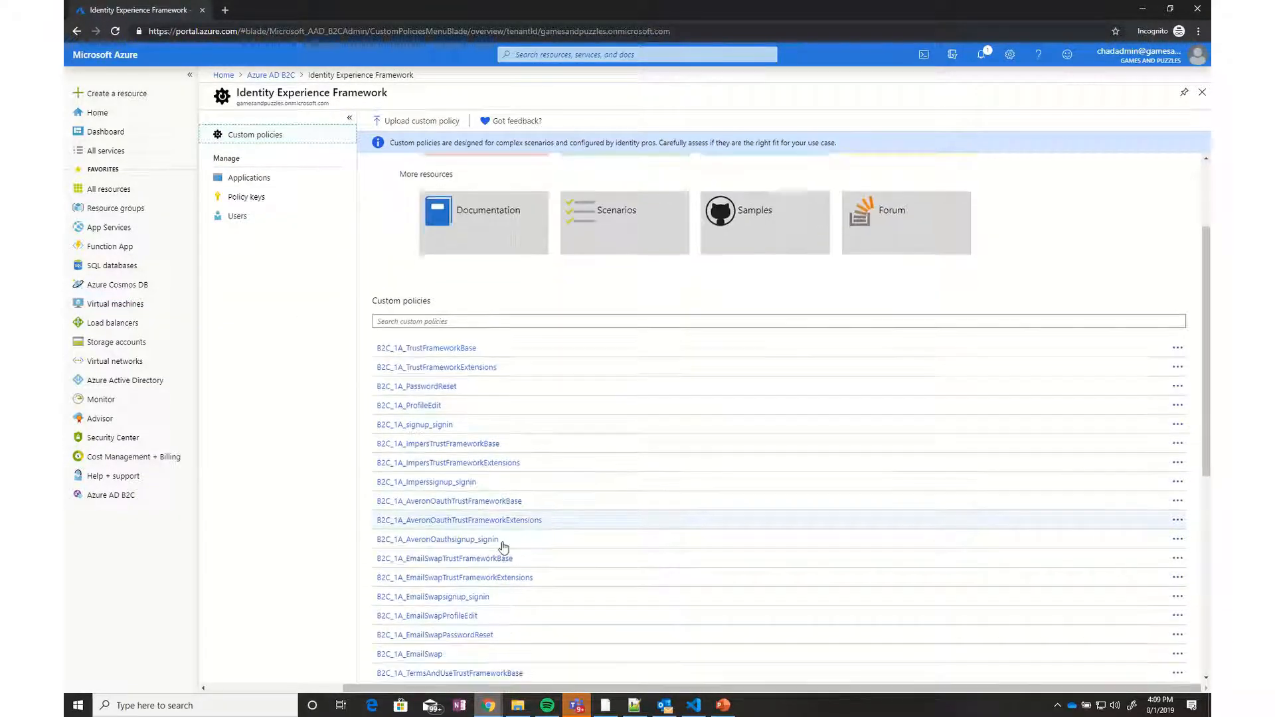
pyautogui.scroll(-3, 499, 545)
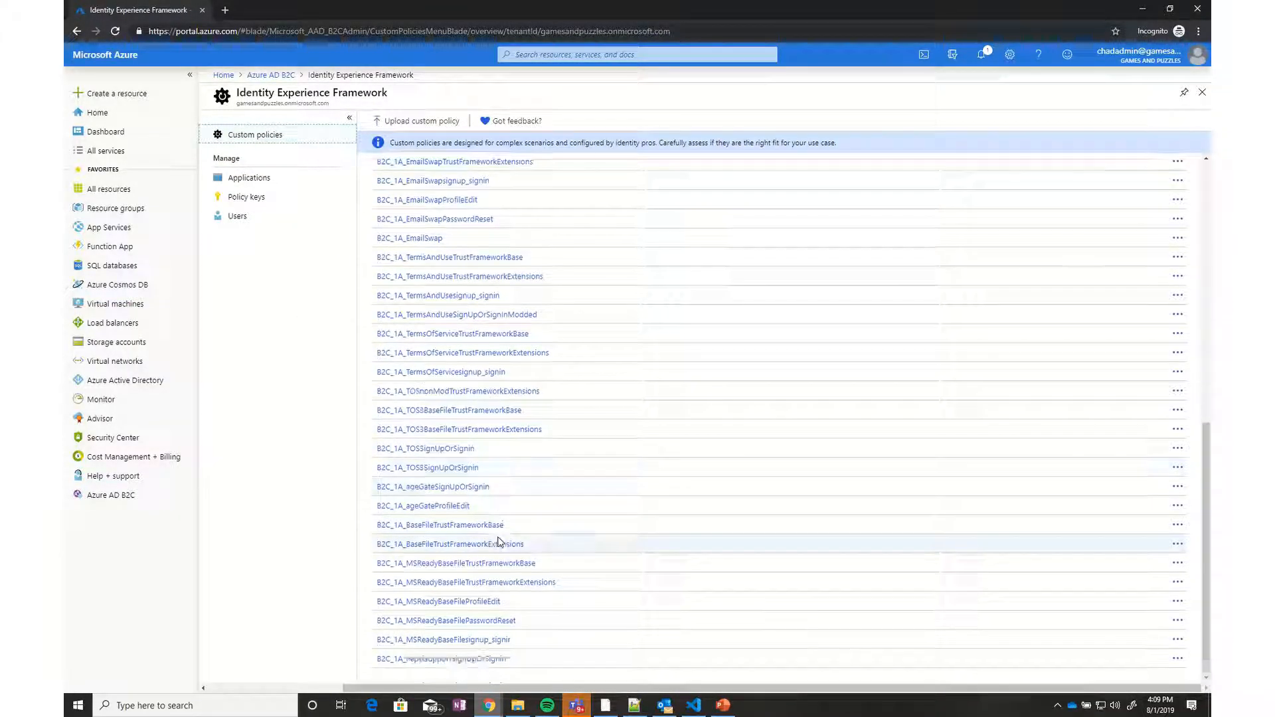
pyautogui.scroll(1, 498, 538)
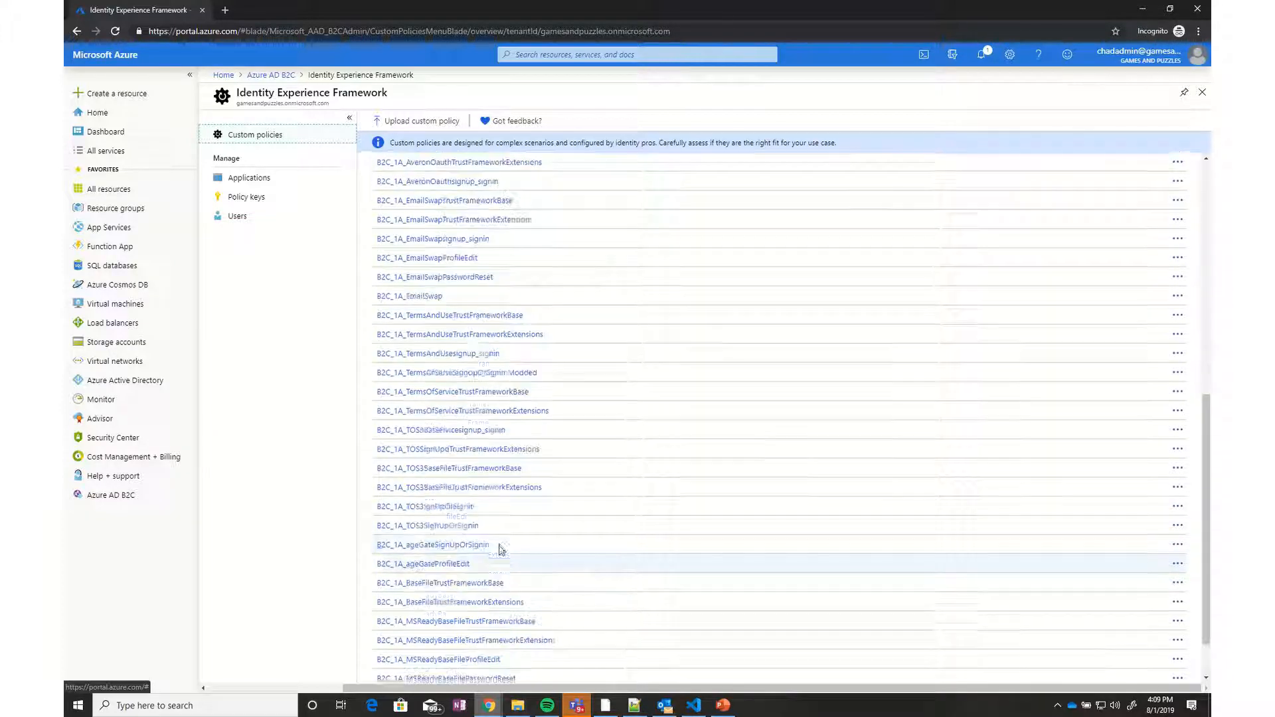
pyautogui.scroll(3, 501, 550)
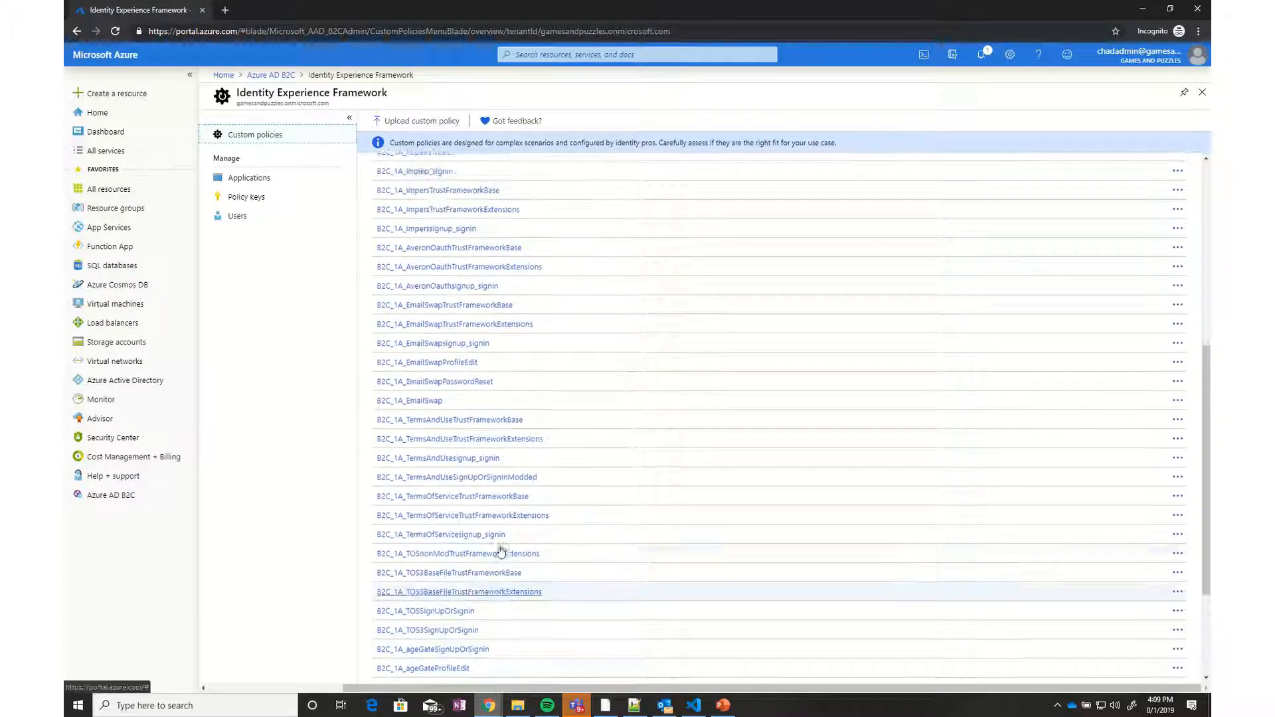
pyautogui.scroll(2, 441, 250)
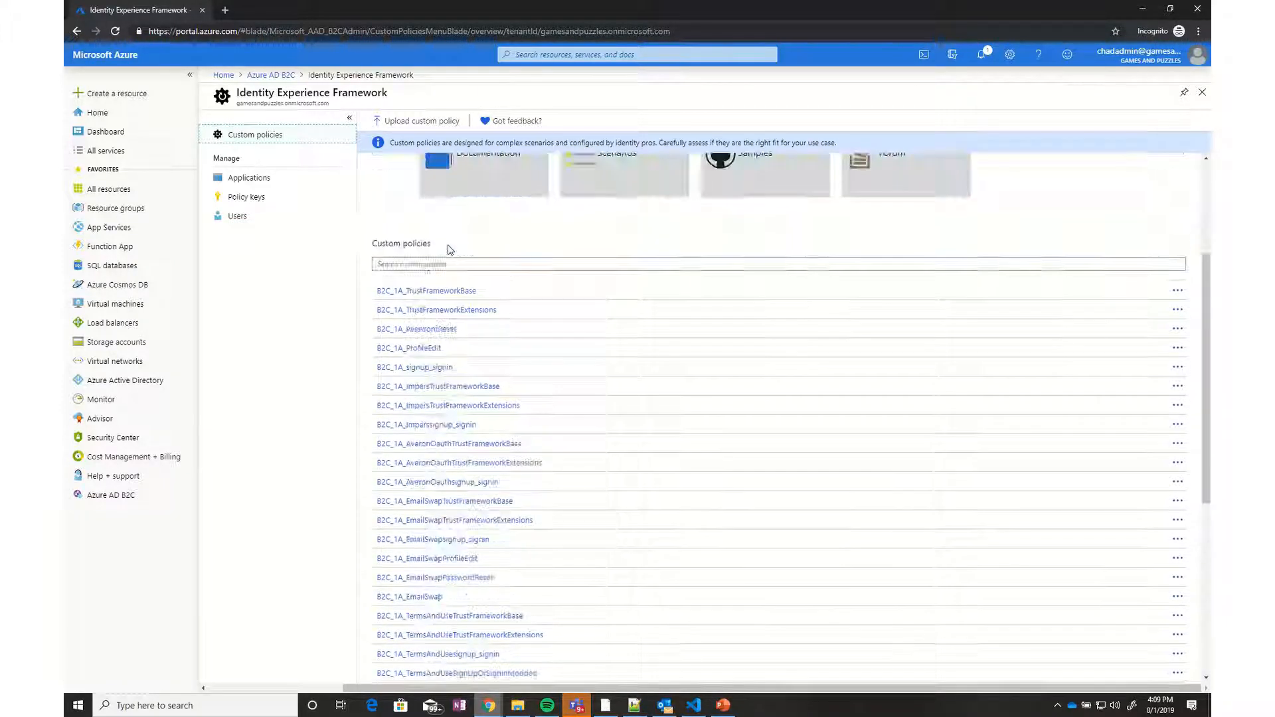
# Copy the B2C_1_GetAuthCode user flow name from User flows and return to Postman
pyautogui.click(282, 78)
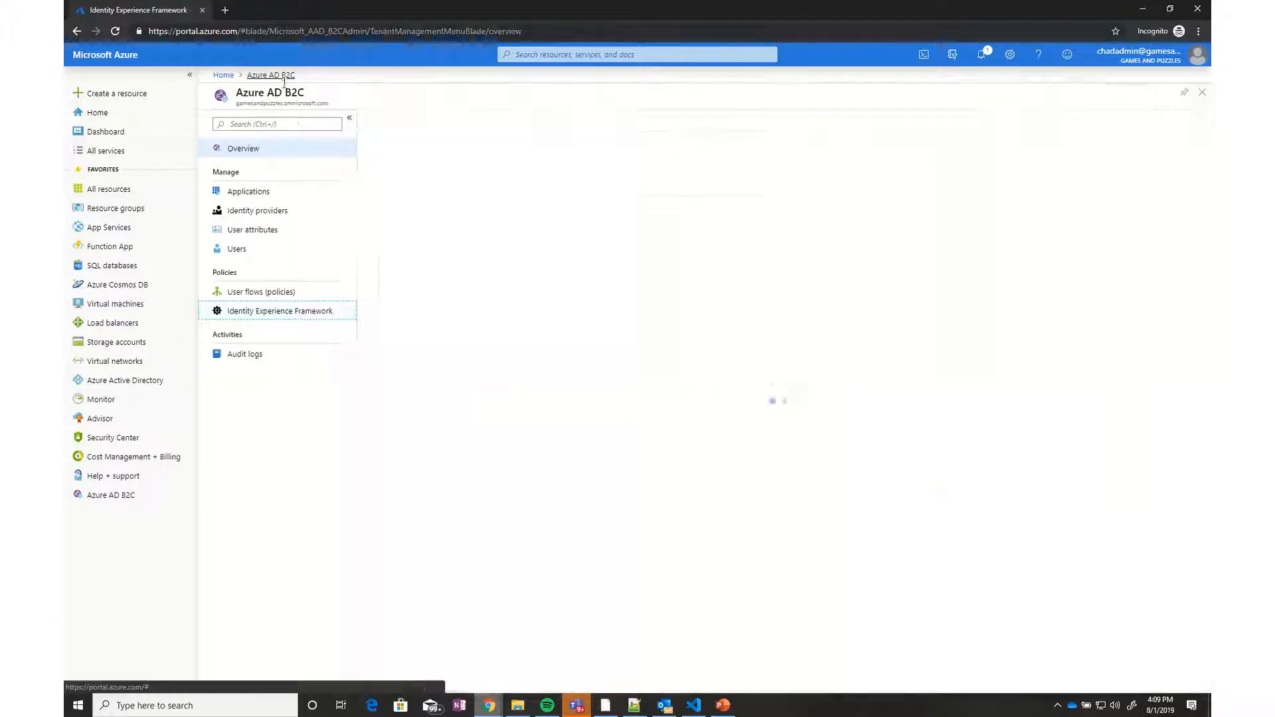
pyautogui.click(277, 295)
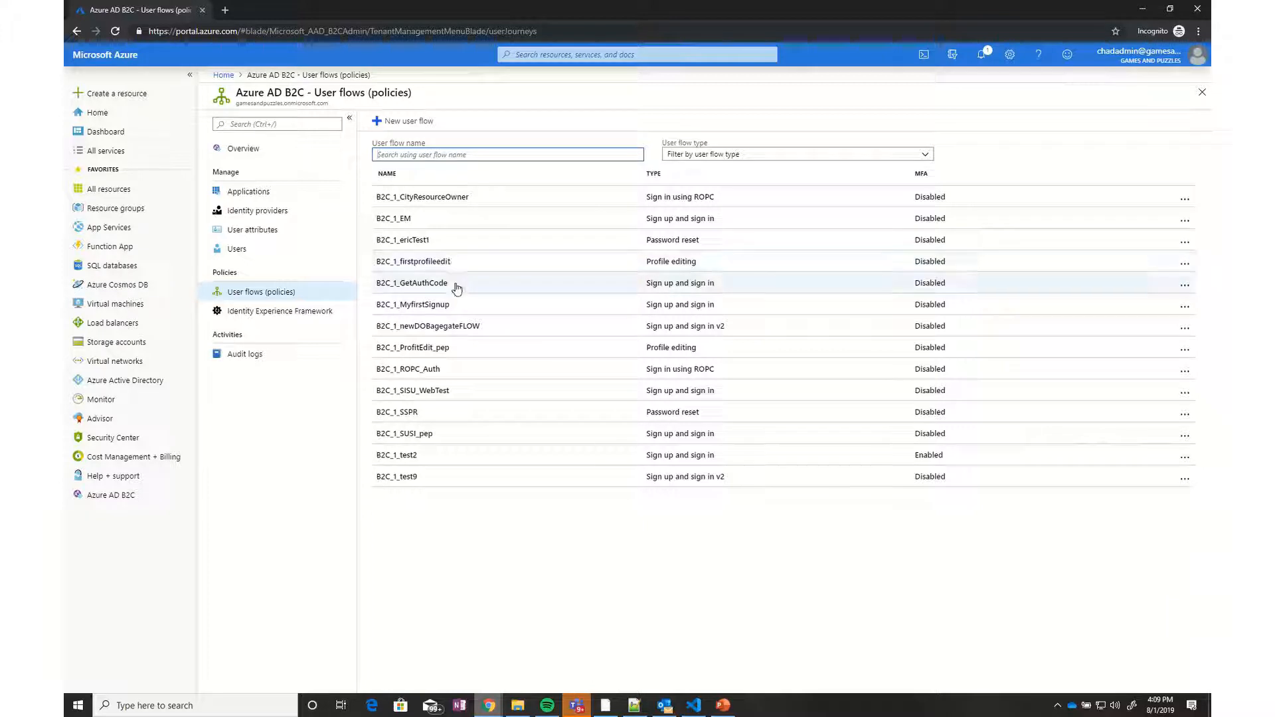
pyautogui.moveTo(451, 284); pyautogui.dragTo(375, 286)
pyautogui.hotkey('ctrl', 'c')
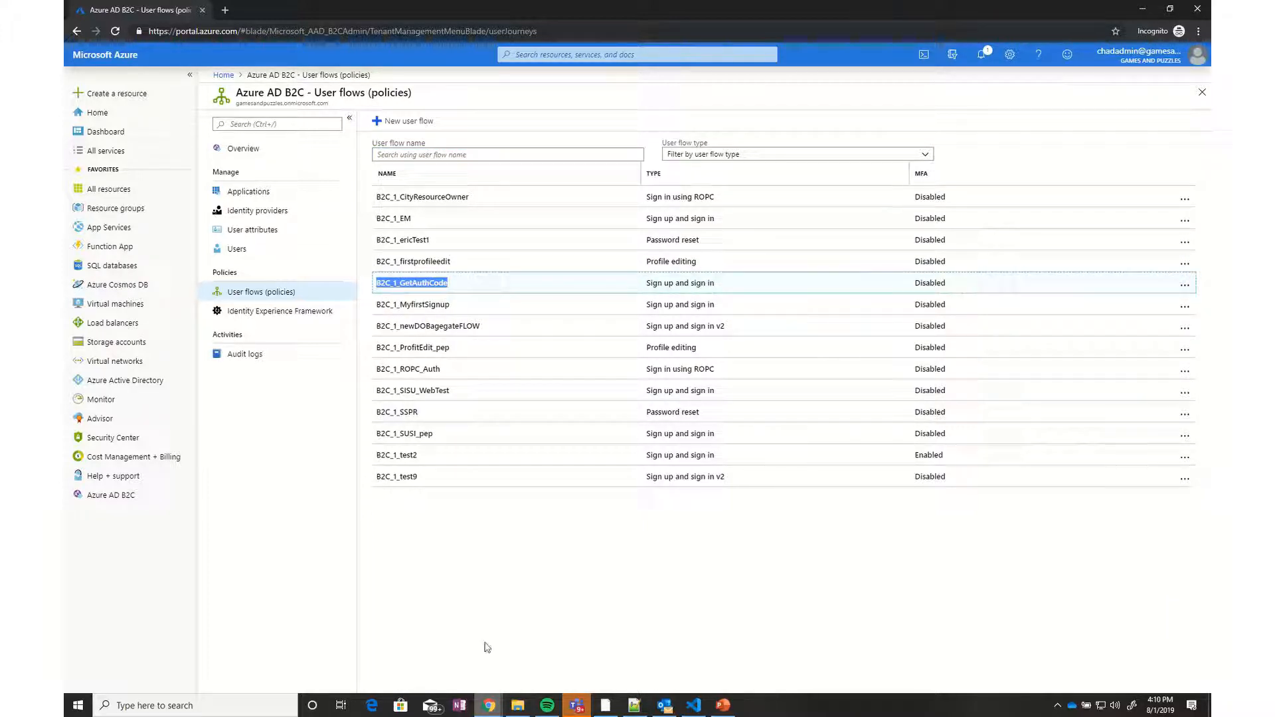
pyautogui.click(612, 707)
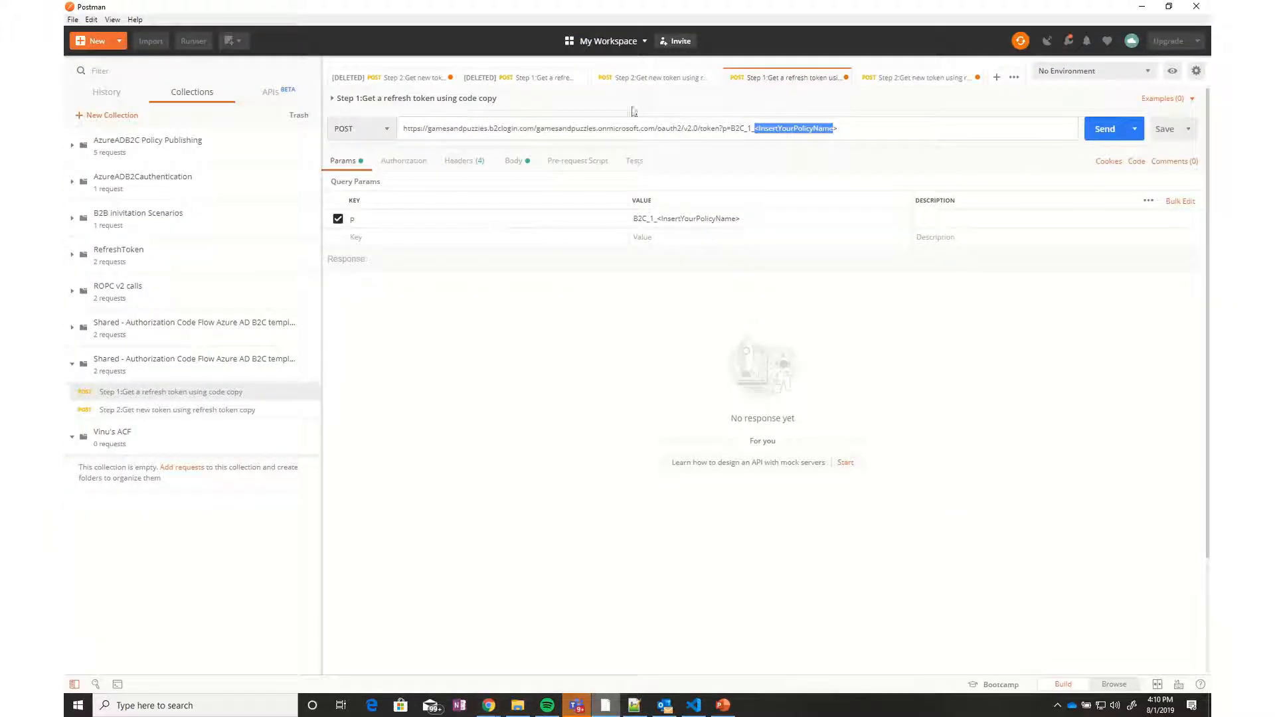
# Paste B2C_1_GetAuthCode over the URL's policy placeholder, remove the duplicate B2C_1_ prefix, then view headers and body
pyautogui.moveTo(840, 129); pyautogui.dragTo(757, 125)
pyautogui.hotkey('ctrl', 'v')
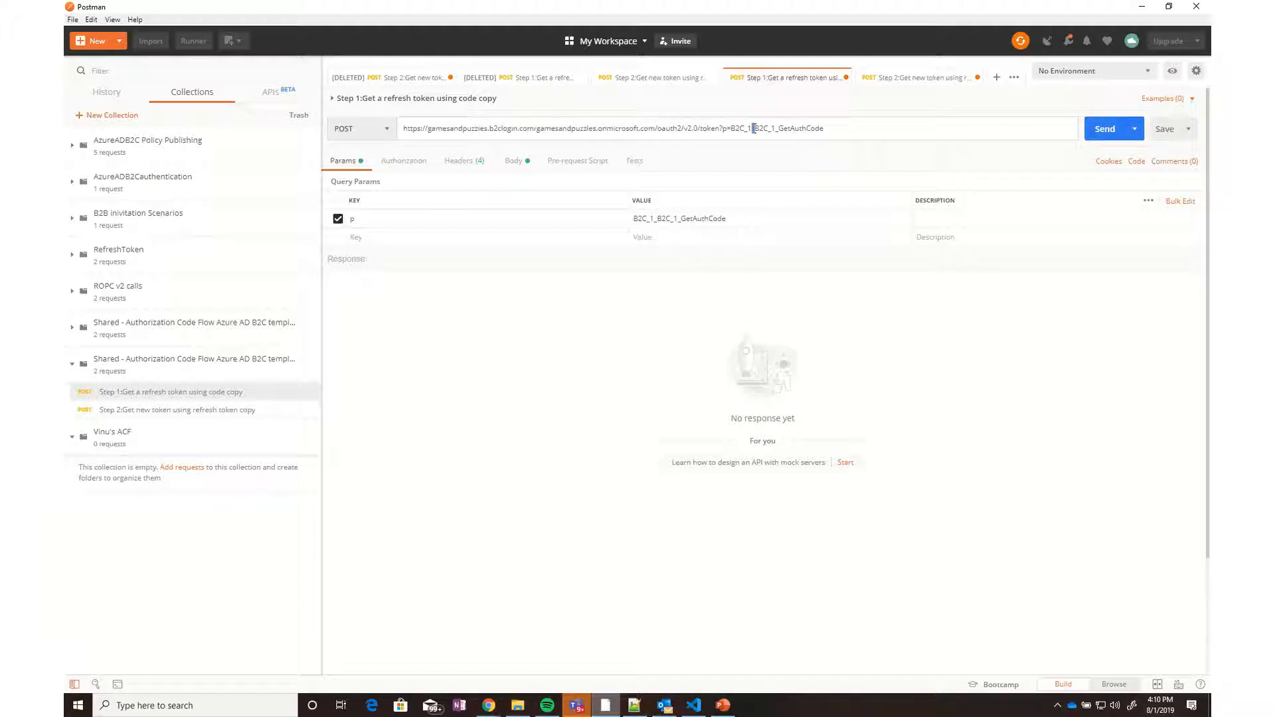
pyautogui.moveTo(755, 131); pyautogui.dragTo(733, 128)
pyautogui.press('BackSpace')
pyautogui.moveTo(801, 128); pyautogui.dragTo(733, 130)
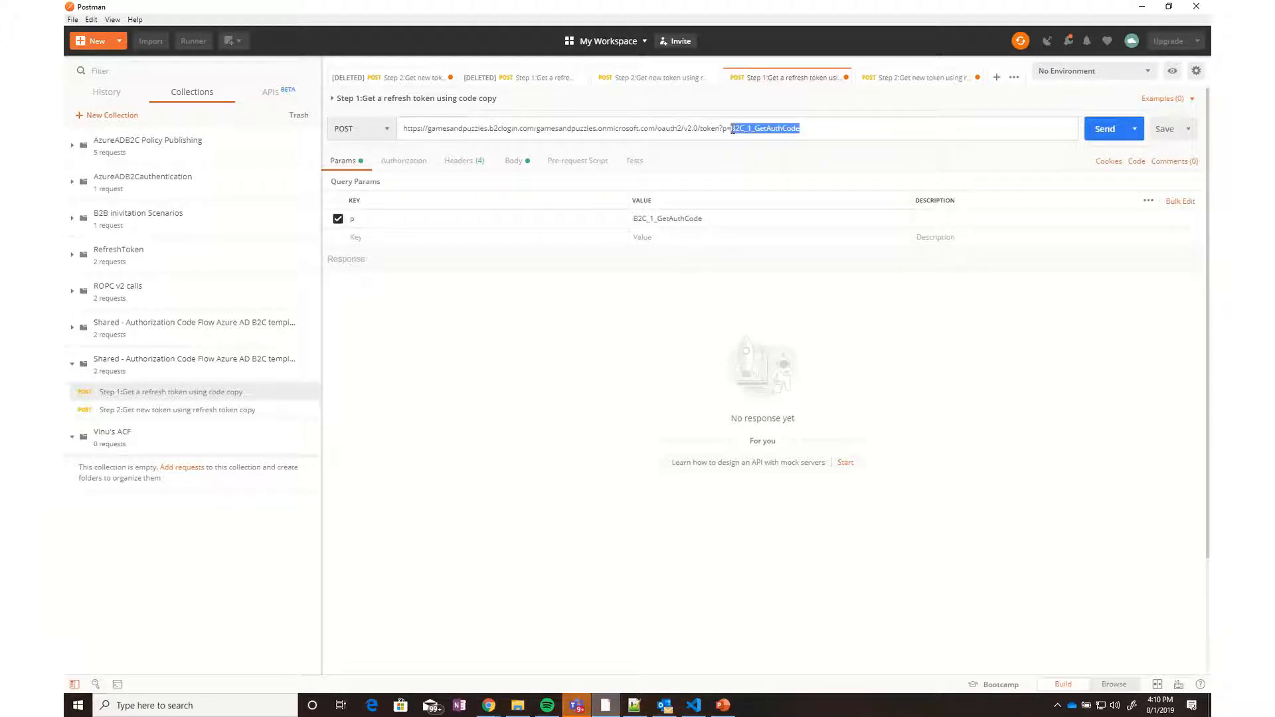
pyautogui.click(687, 218)
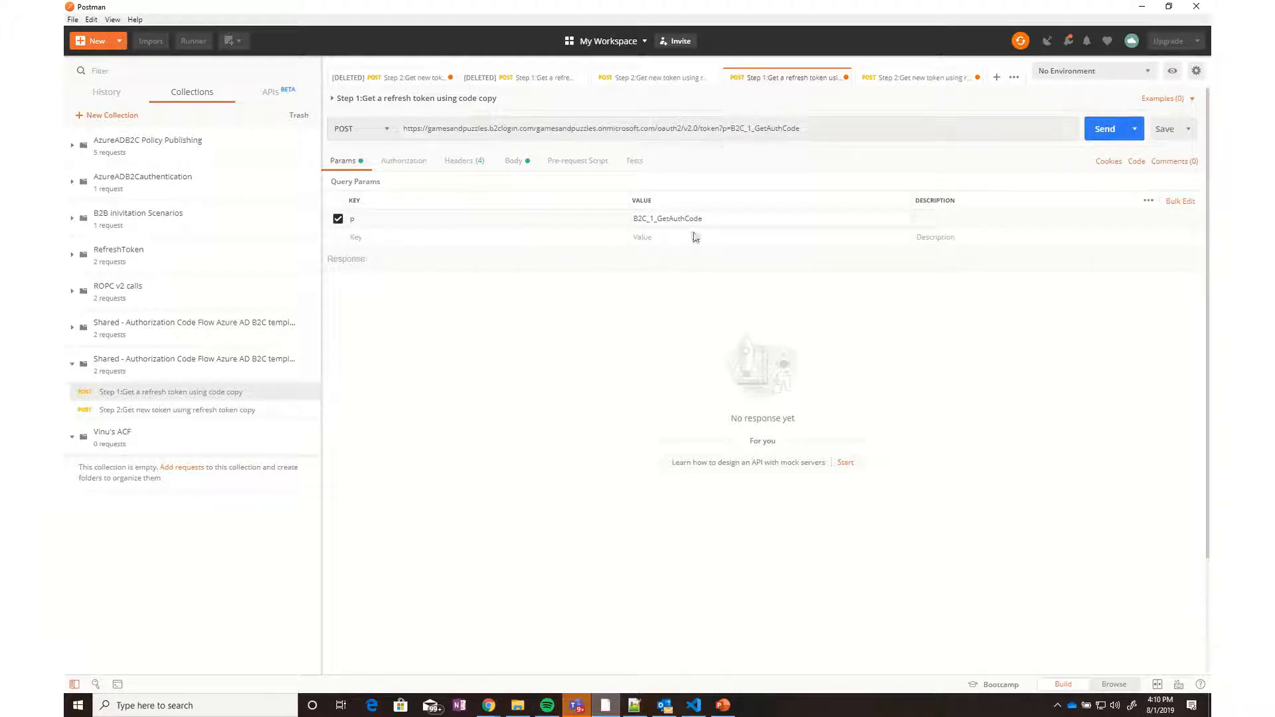
pyautogui.click(479, 166)
pyautogui.click(515, 160)
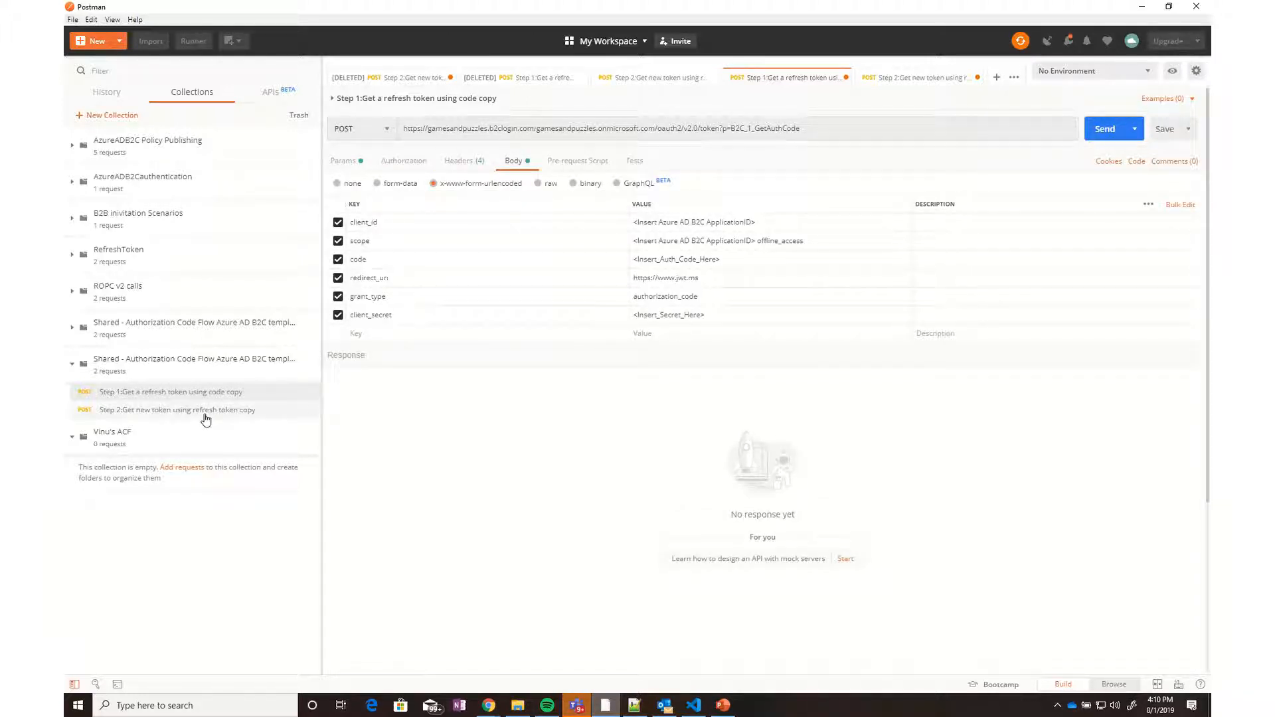
# Paste B2C_1_GetAuthCode as Step 2's policy value p, save Step 2, and return to Step 1
pyautogui.click(251, 411)
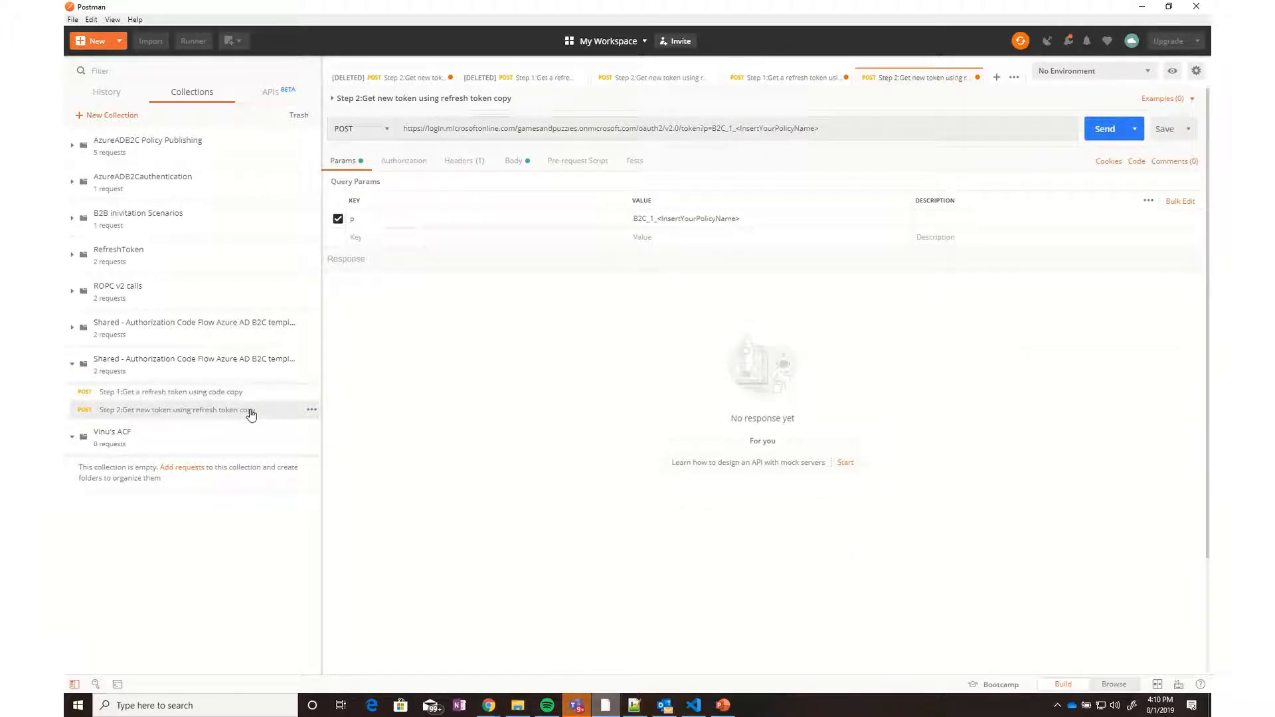
pyautogui.tripleClick(705, 217)
pyautogui.hotkey('ctrl', 'v')
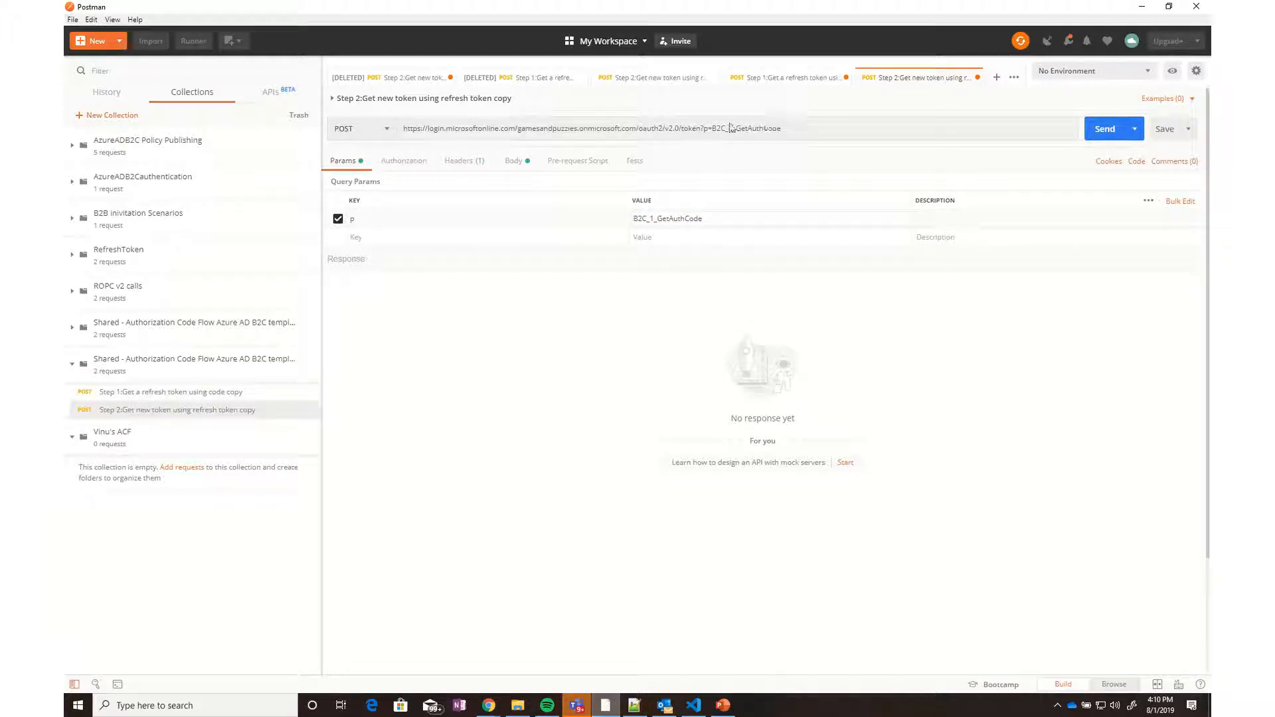
pyautogui.click(1160, 128)
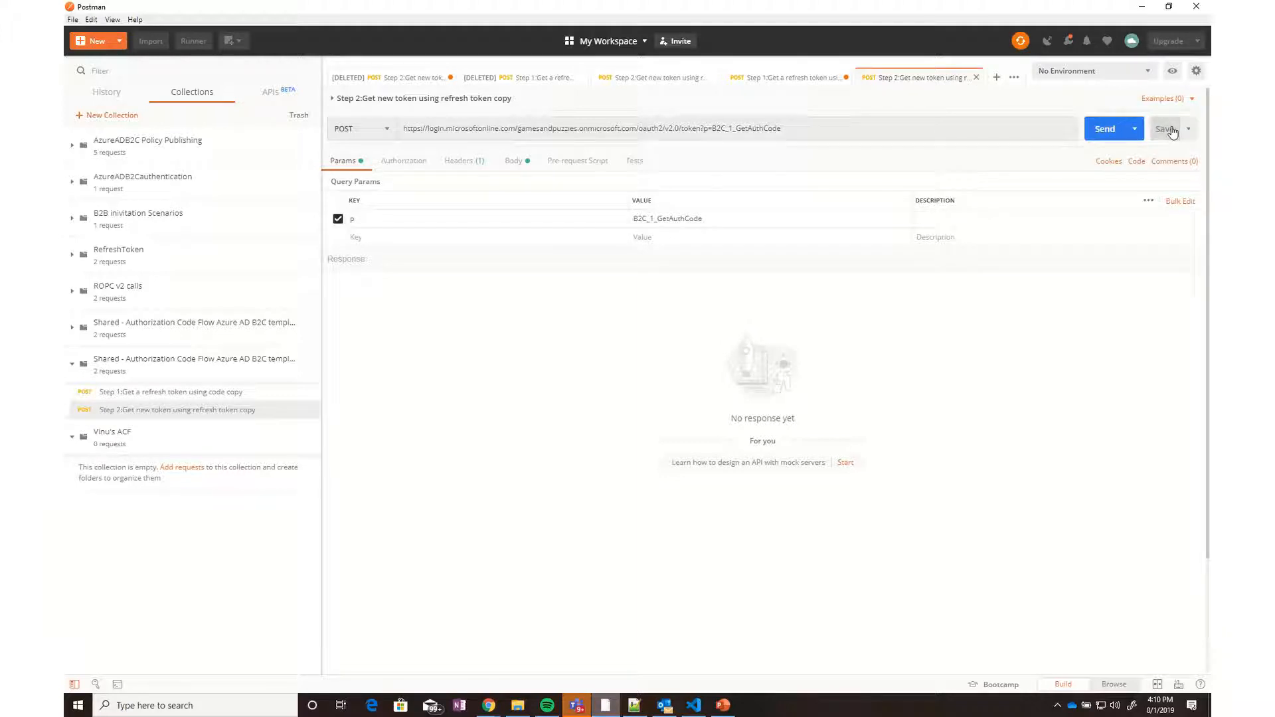
pyautogui.click(164, 395)
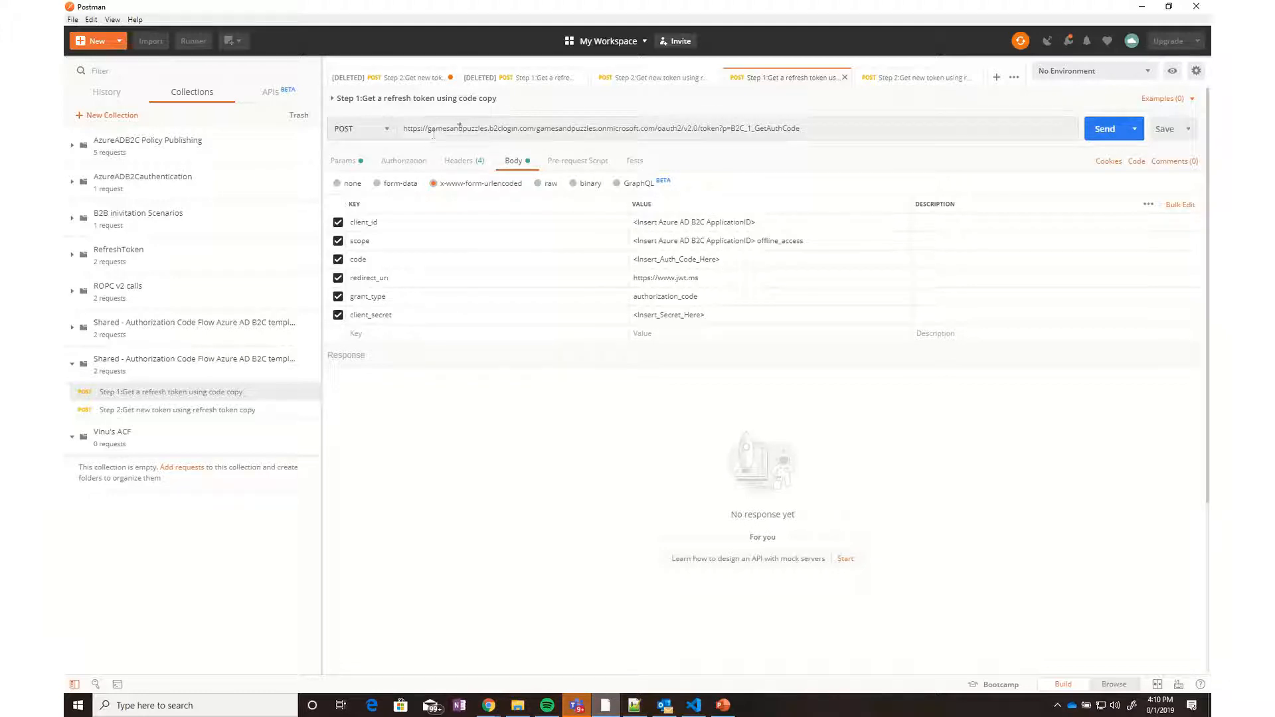
# Compare the Step 1 and Step 2 requests, starting from Step 1's query parameters
pyautogui.click(344, 162)
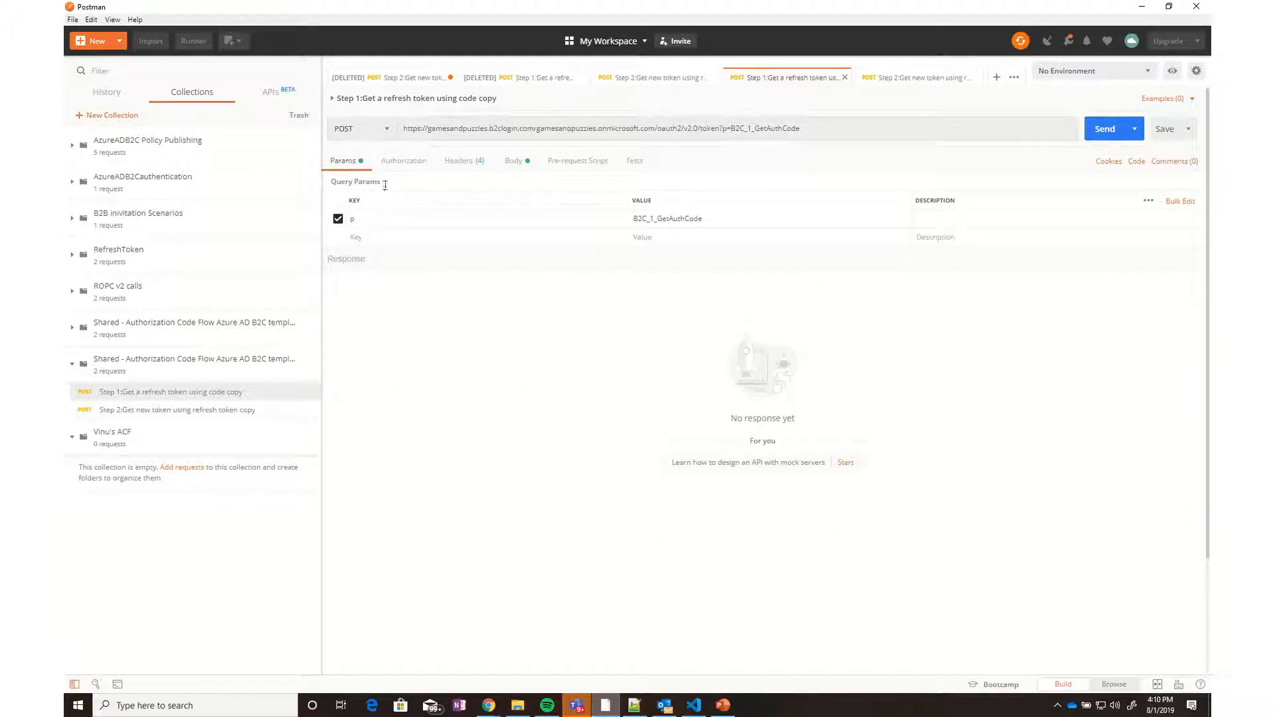
pyautogui.click(163, 410)
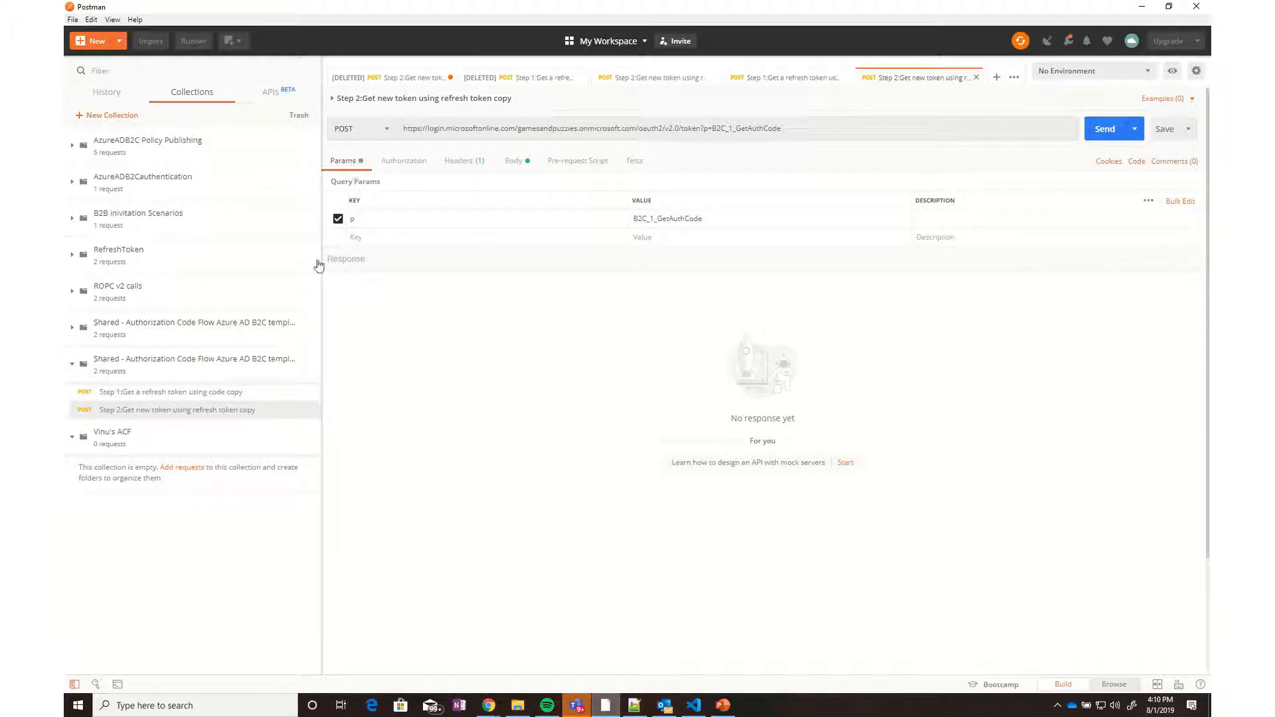
pyautogui.click(219, 393)
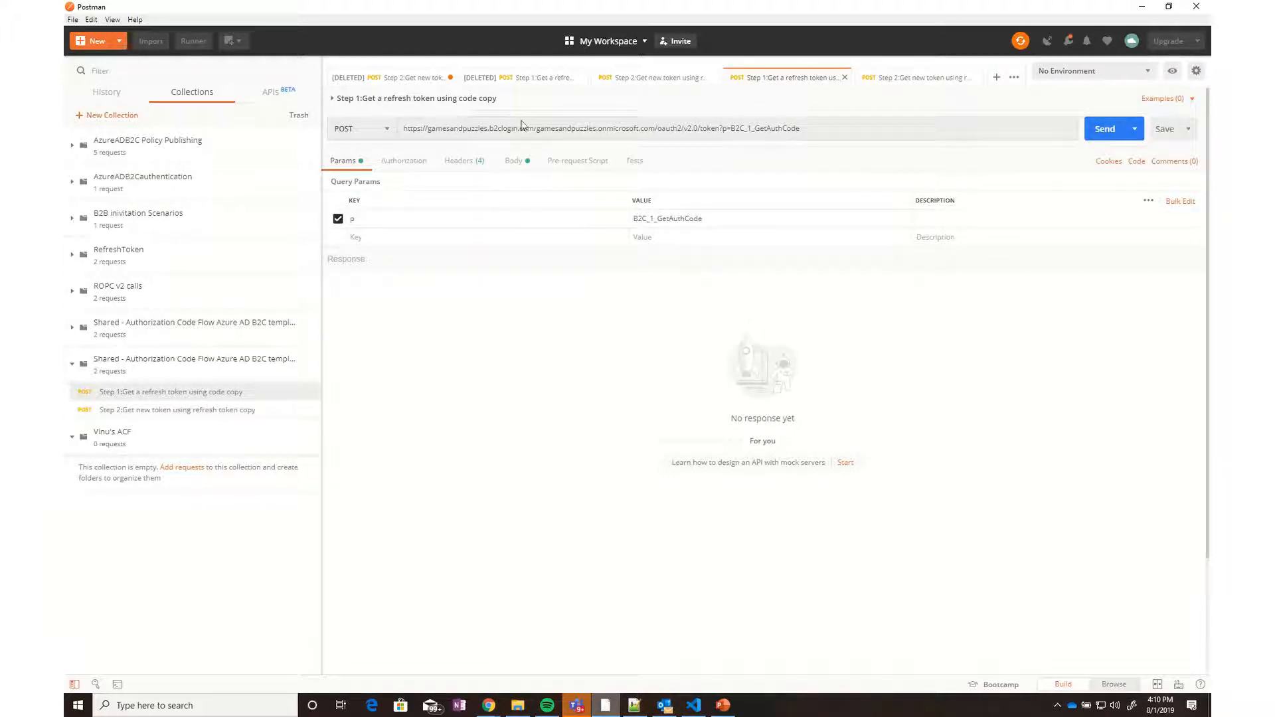
pyautogui.click(208, 410)
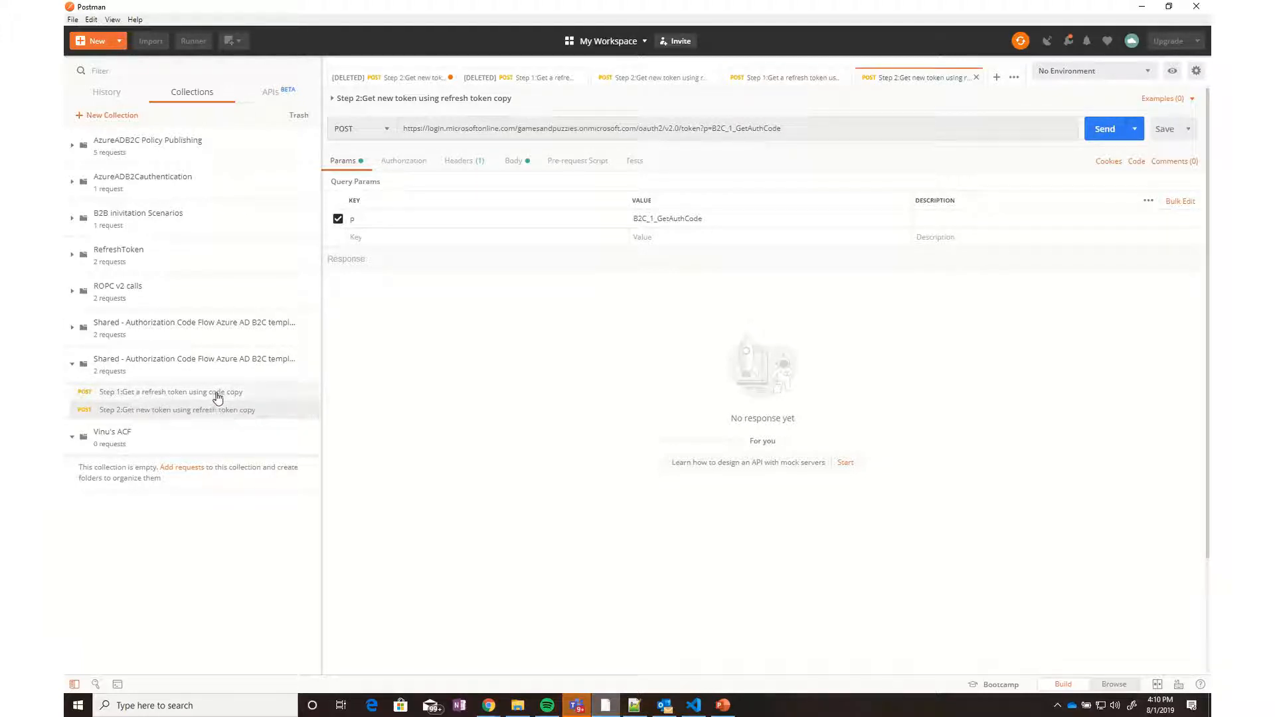
pyautogui.click(213, 393)
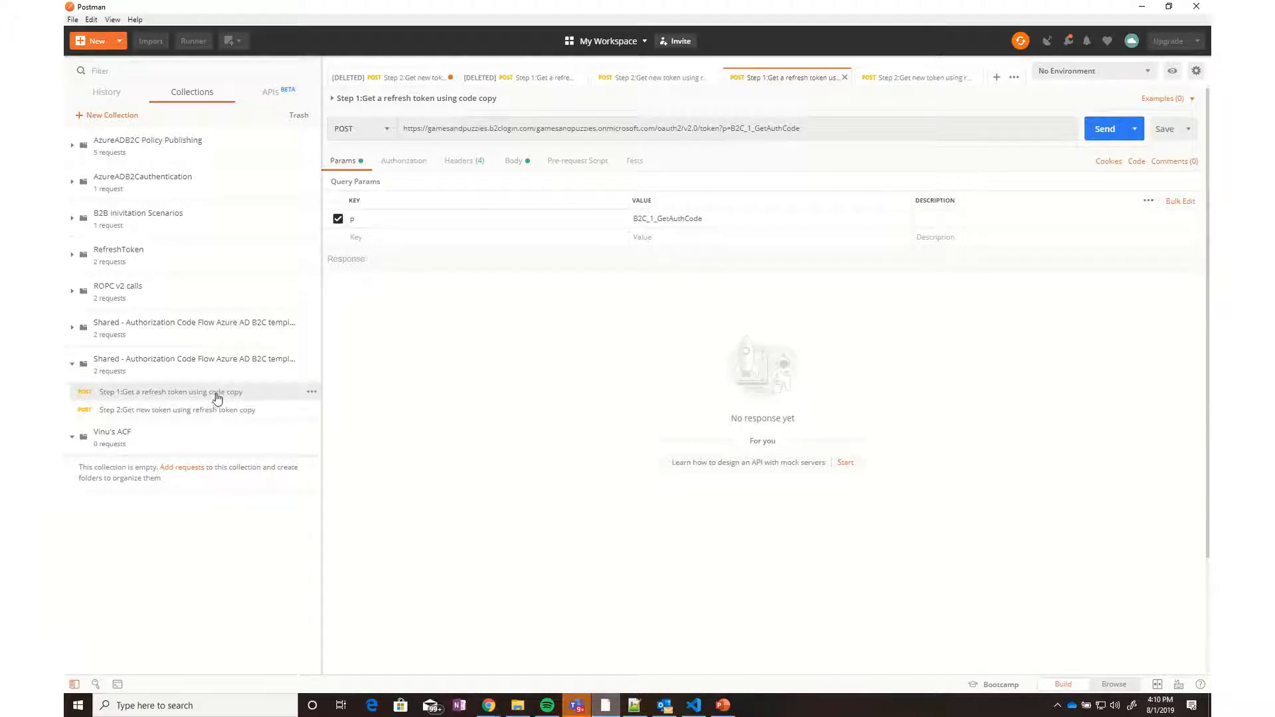
pyautogui.moveTo(212, 396); pyautogui.dragTo(237, 405)
# Review Step 1's headers and body, select the client_id placeholder, and return to the Azure portal
pyautogui.click(486, 165)
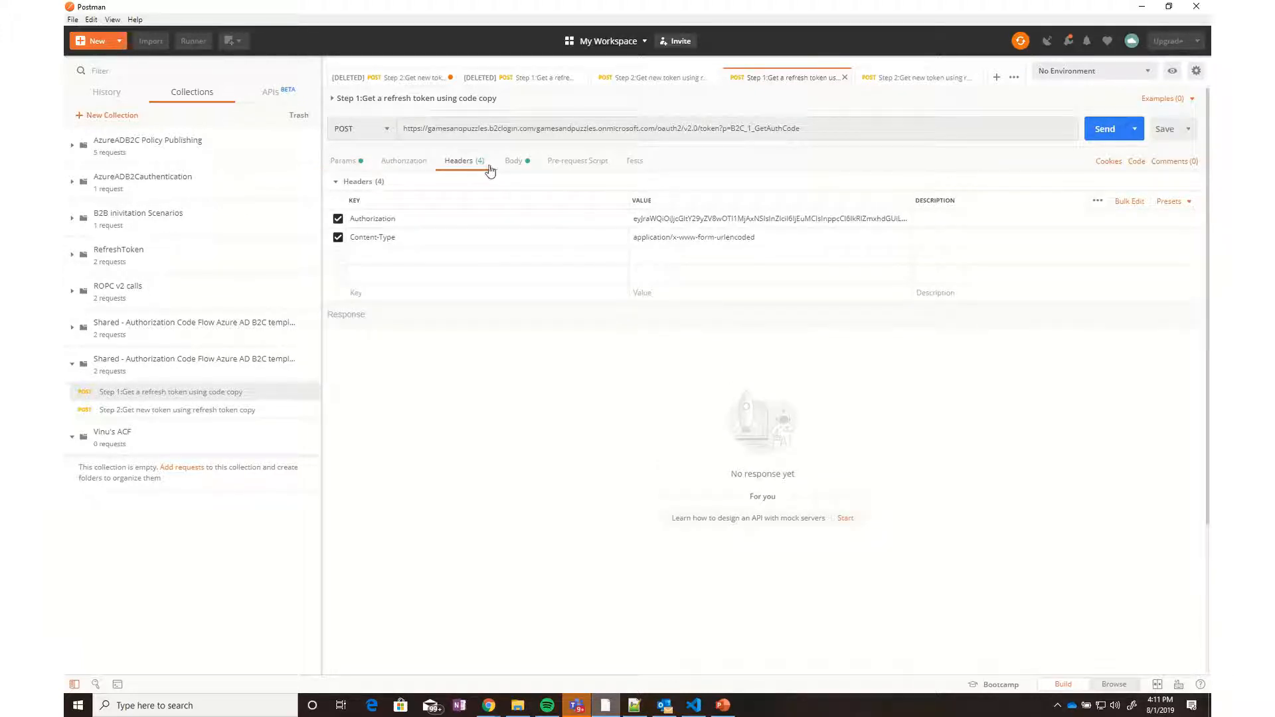
pyautogui.click(527, 165)
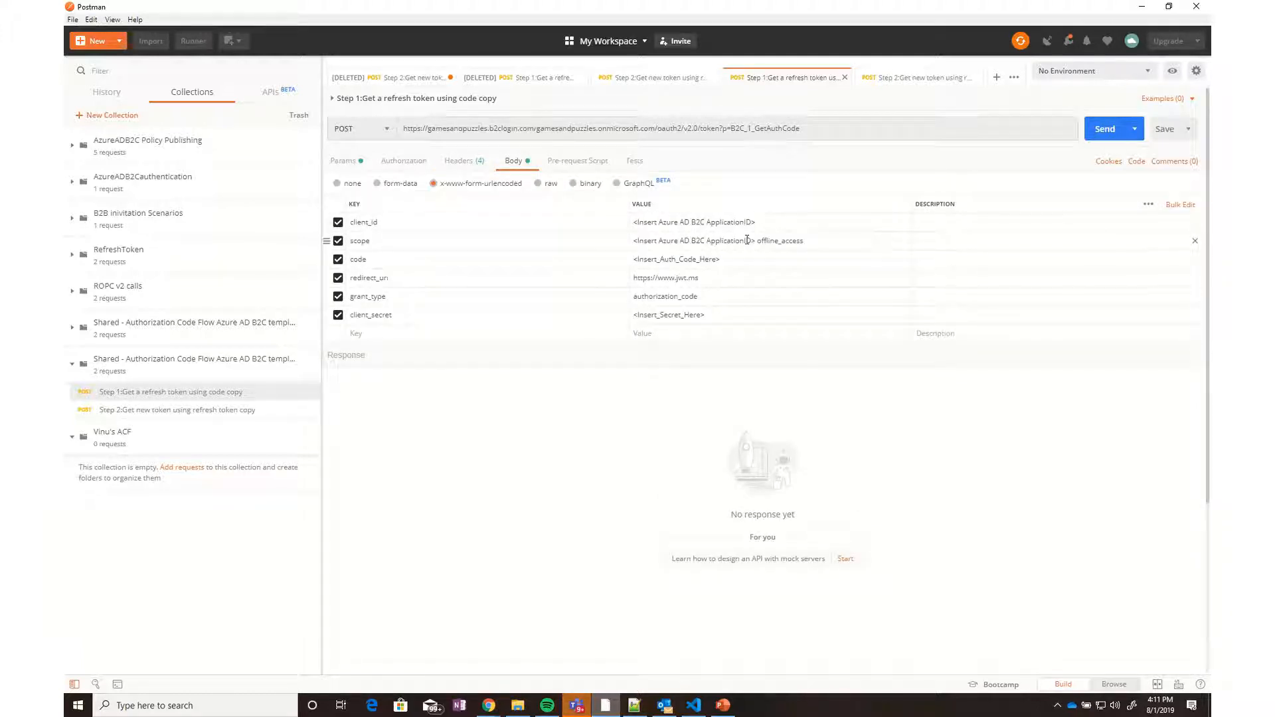
pyautogui.moveTo(660, 222); pyautogui.dragTo(755, 225)
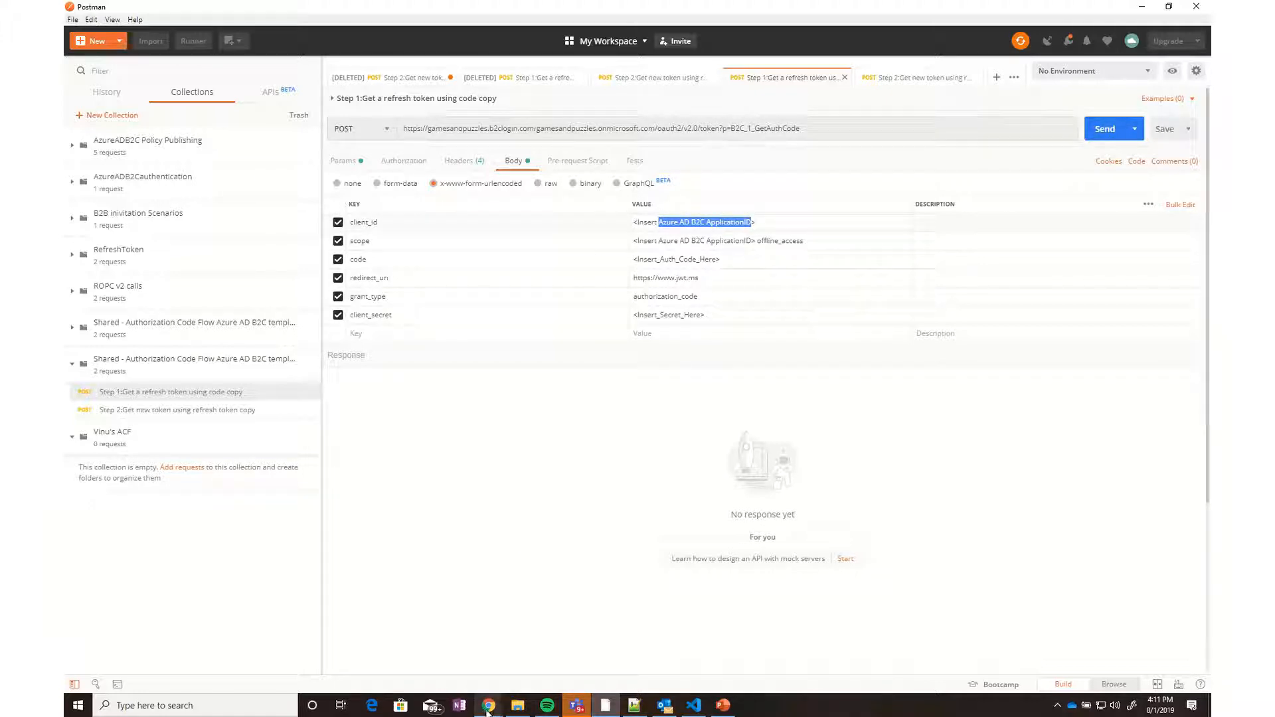
pyautogui.moveTo(490, 708)
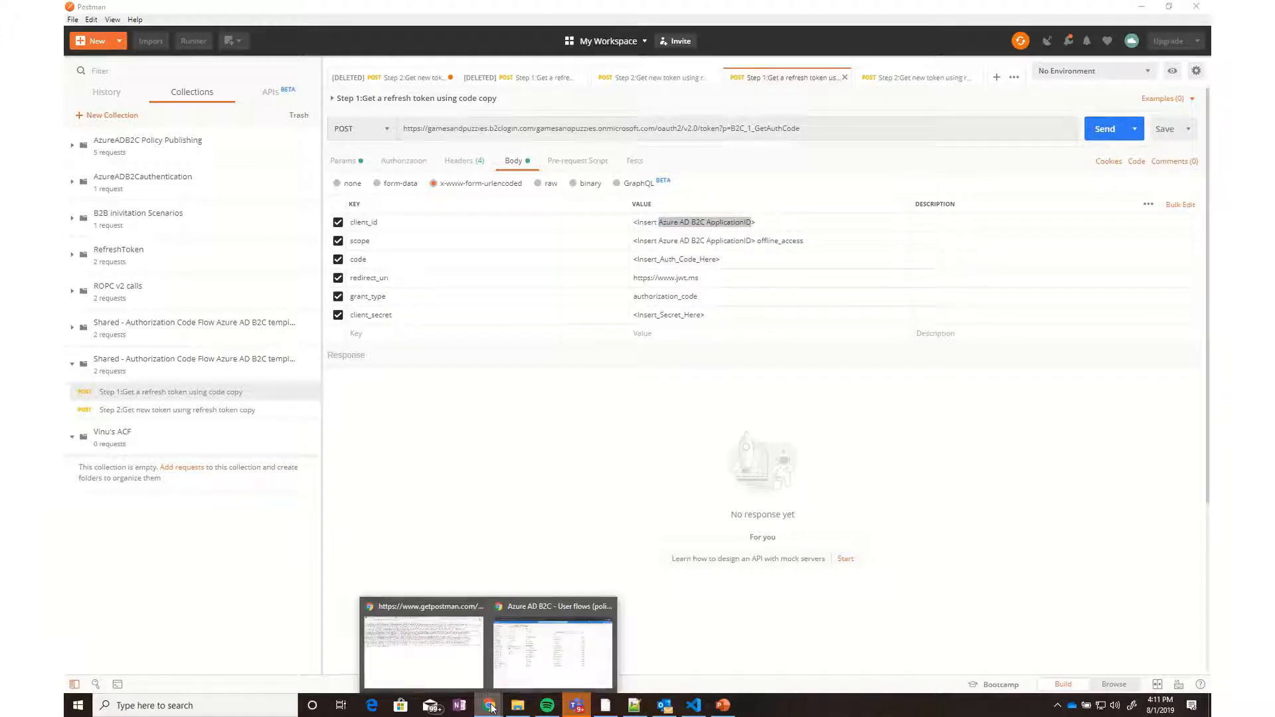
pyautogui.click(550, 637)
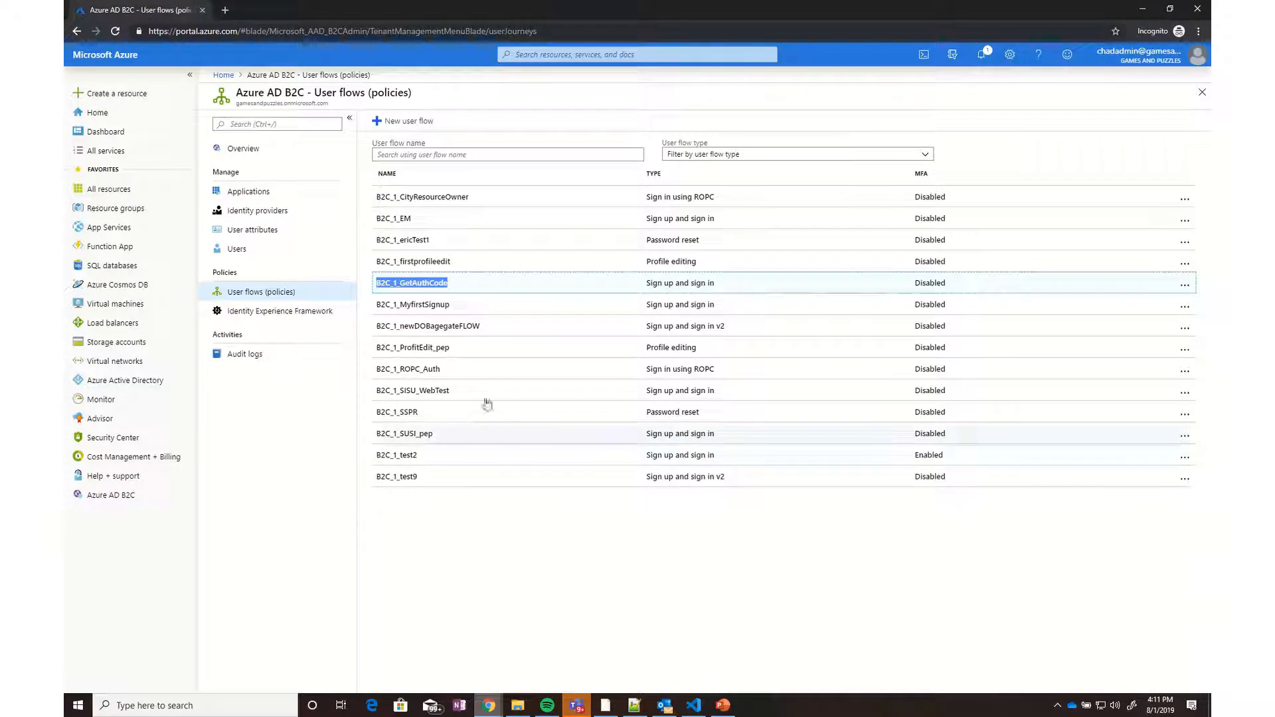
# Start a new B2C application named JWT_ as a web app / web API with implicit flow allowed
pyautogui.click(264, 190)
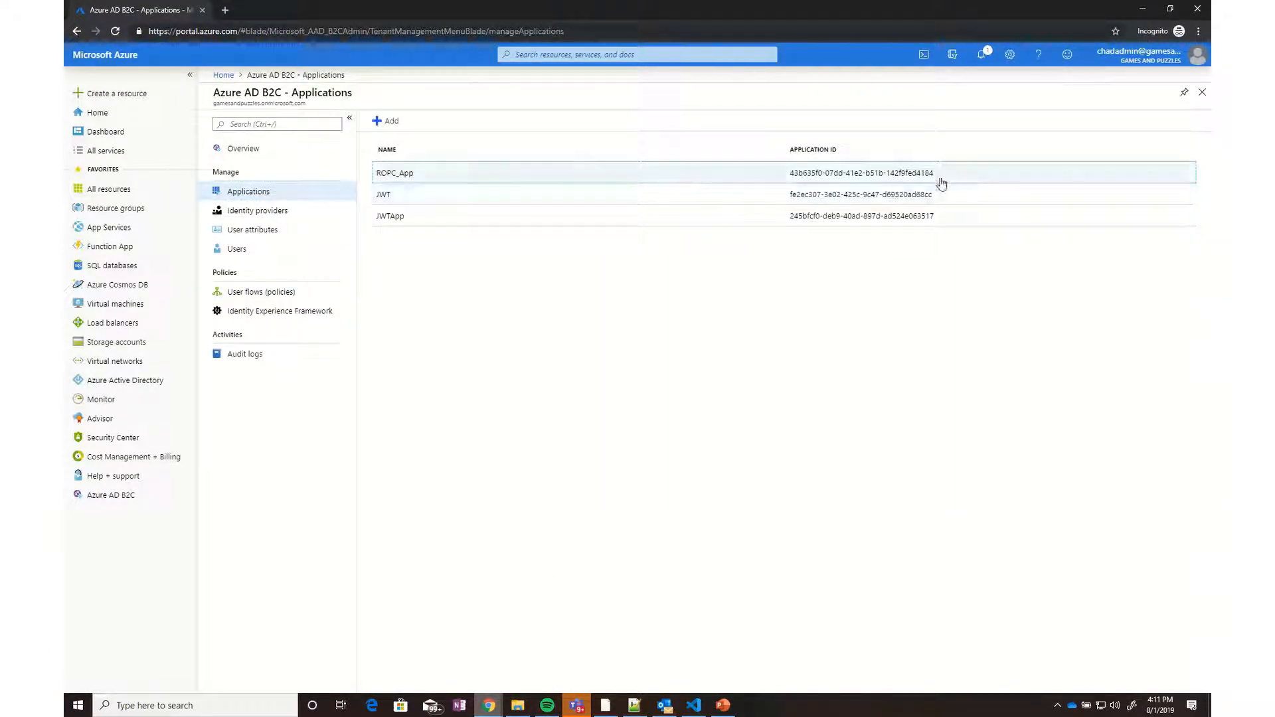
pyautogui.moveTo(932, 195); pyautogui.dragTo(792, 202)
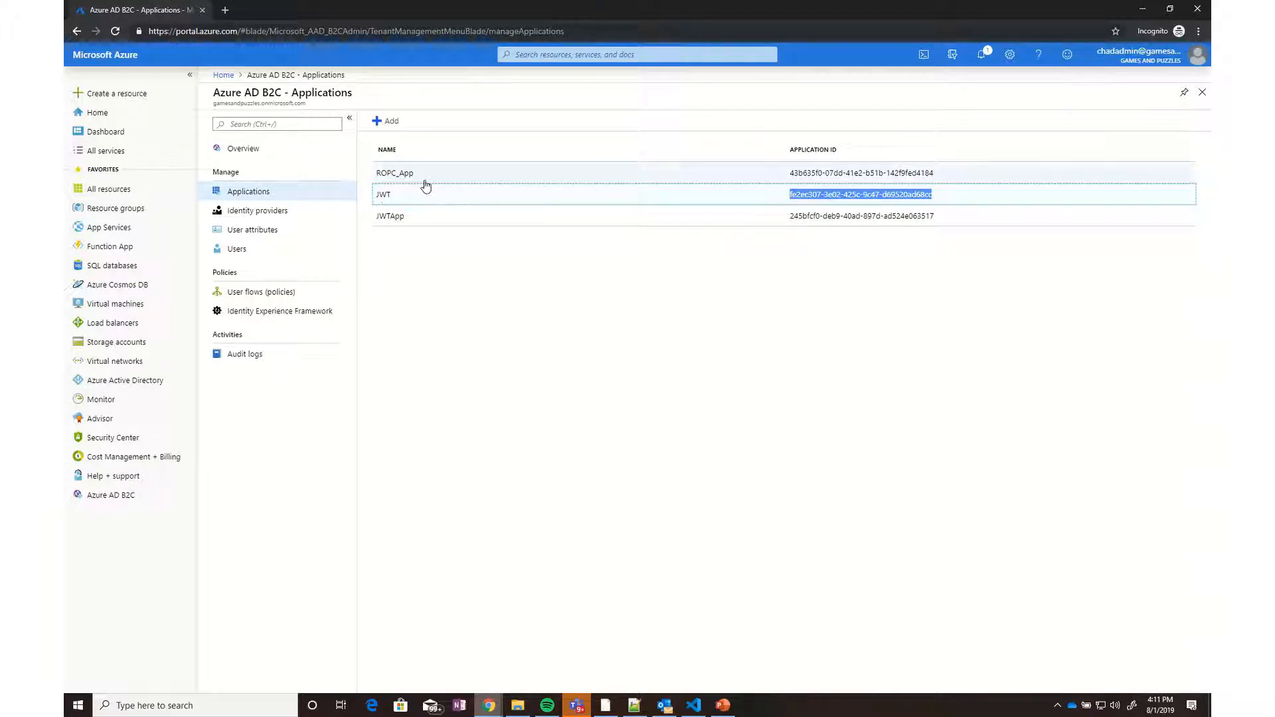
pyautogui.click(395, 124)
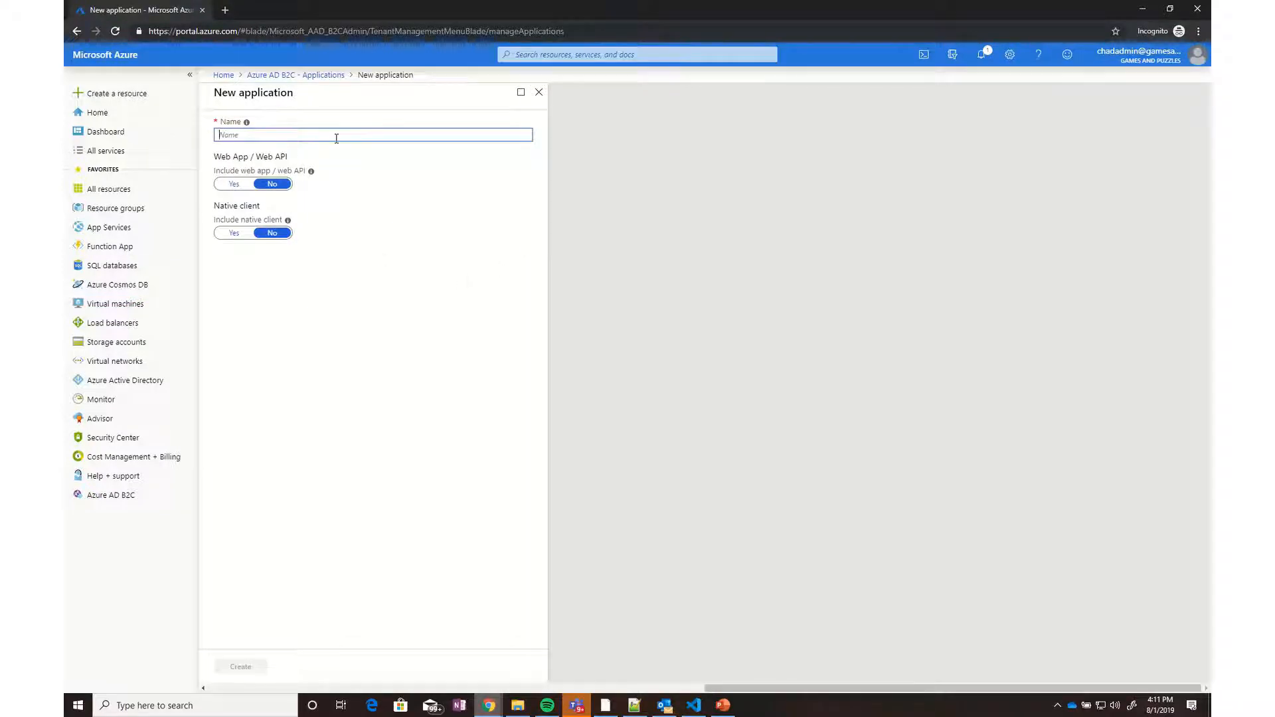
pyautogui.write('JWT_Demo')
pyautogui.click(234, 184)
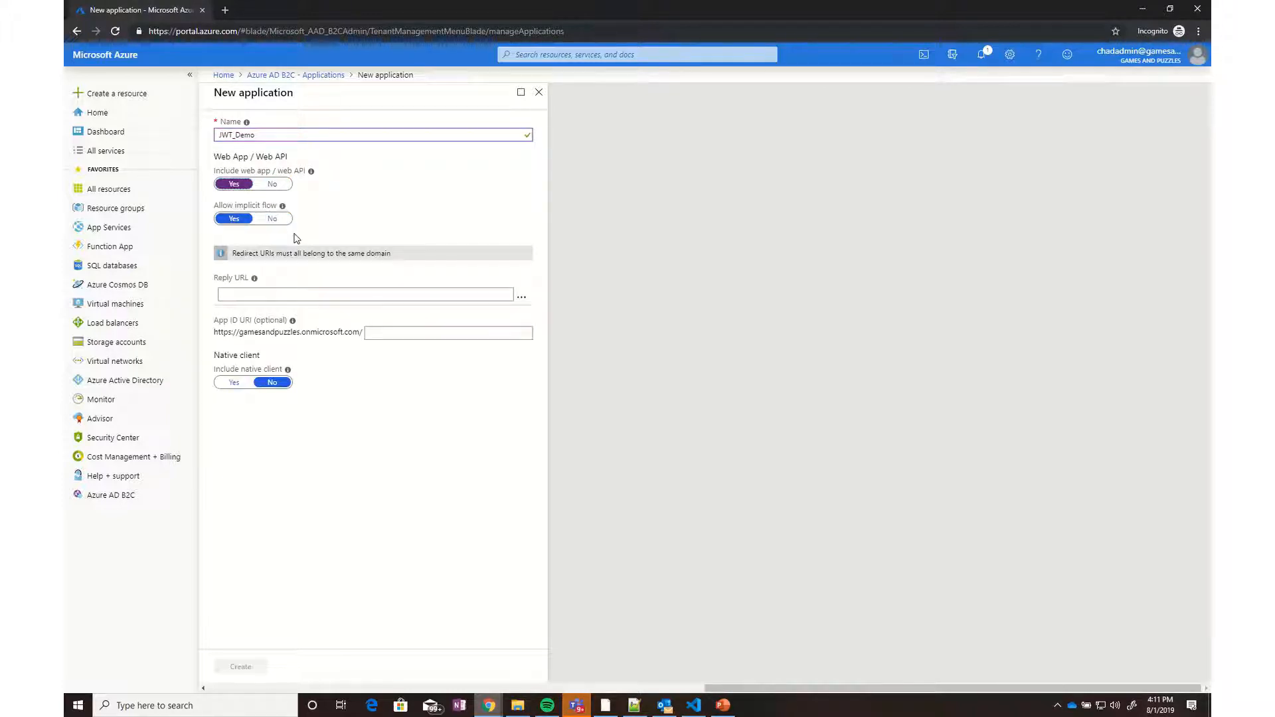
pyautogui.click(253, 296)
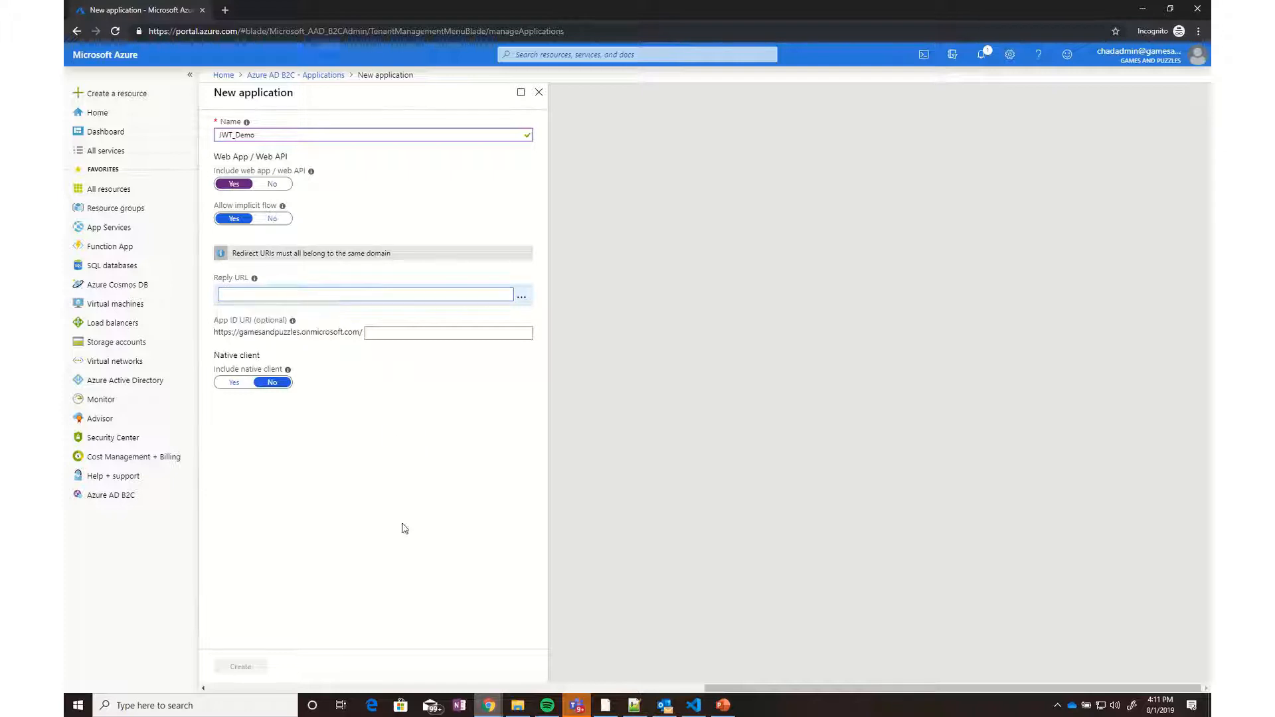
pyautogui.moveTo(517, 705)
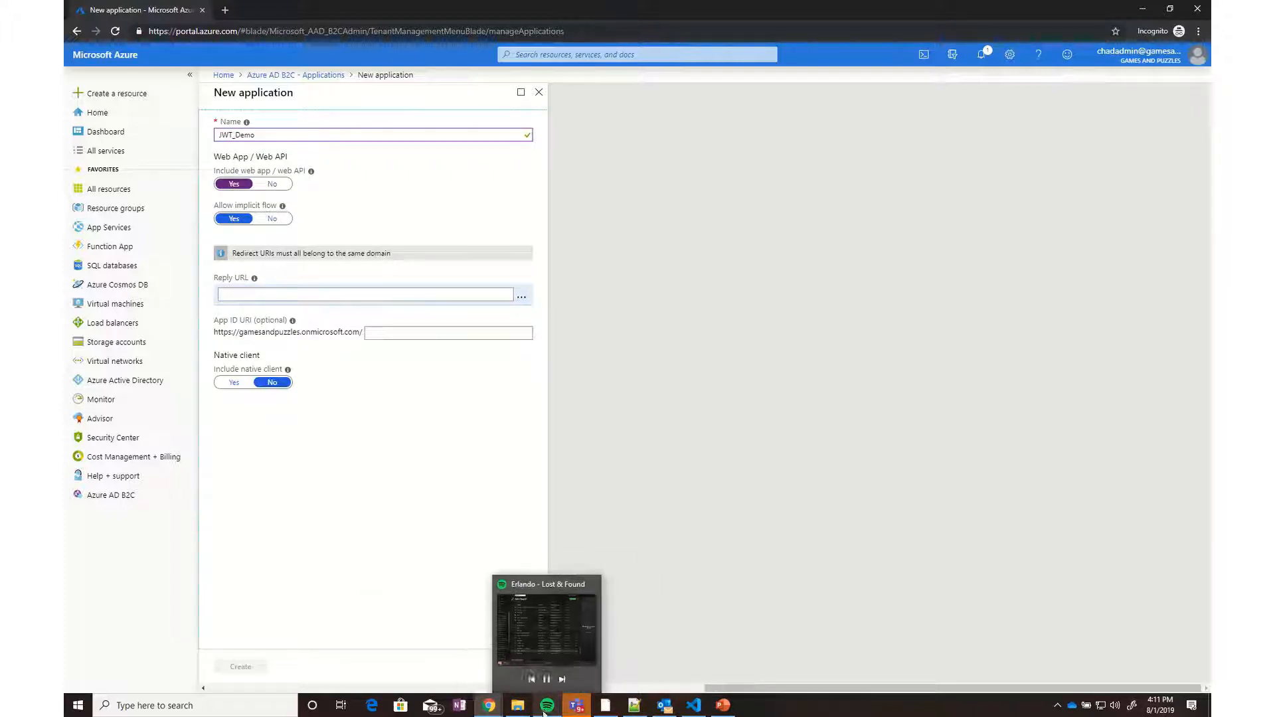
pyautogui.click(635, 705)
pyautogui.moveTo(179, 66); pyautogui.dragTo(93, 61)
pyautogui.hotkey('ctrl', 'c')
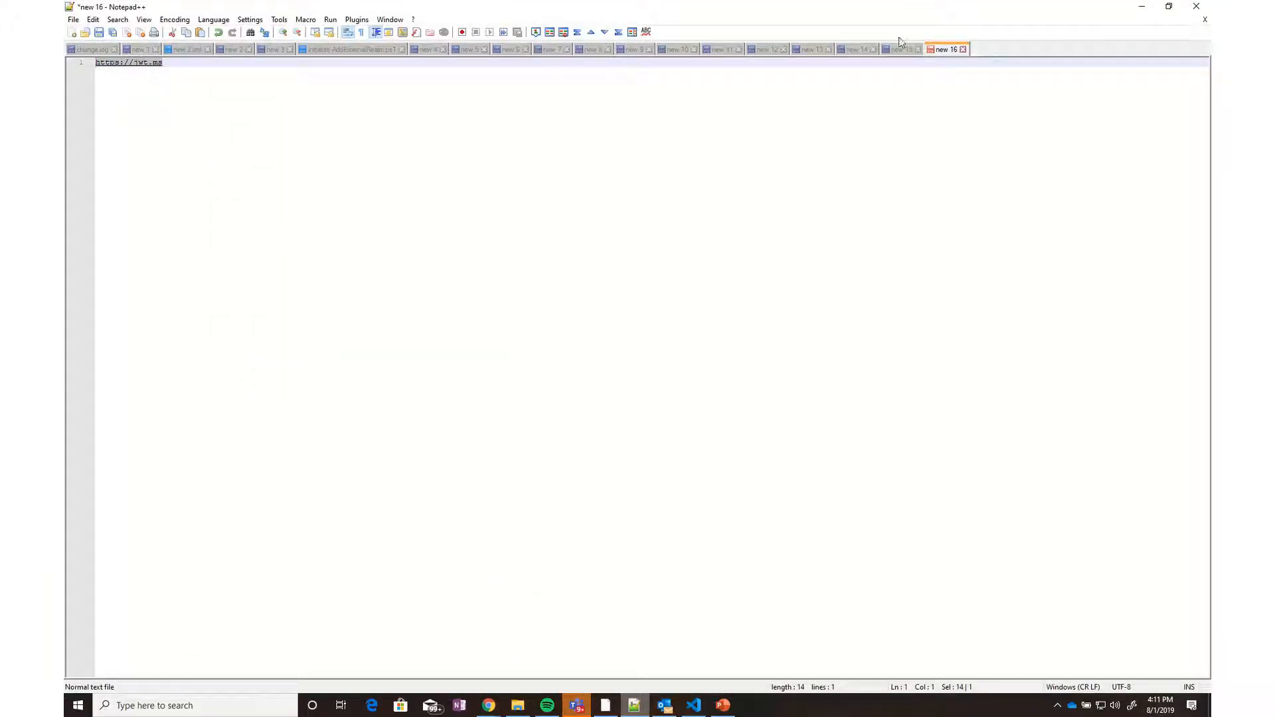
pyautogui.click(1143, 8)
pyautogui.click(318, 294)
pyautogui.hotkey('ctrl', 'v')
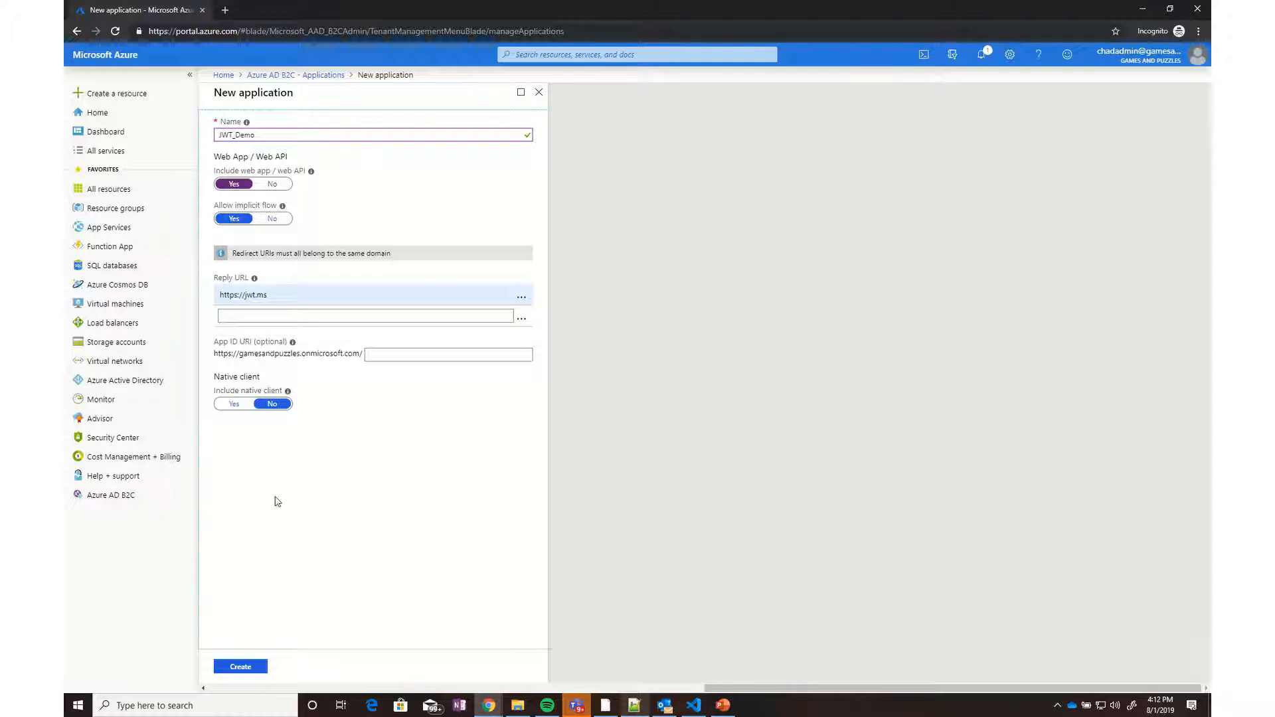
# Create the JWT_Demo application and copy its Application ID
pyautogui.click(244, 664)
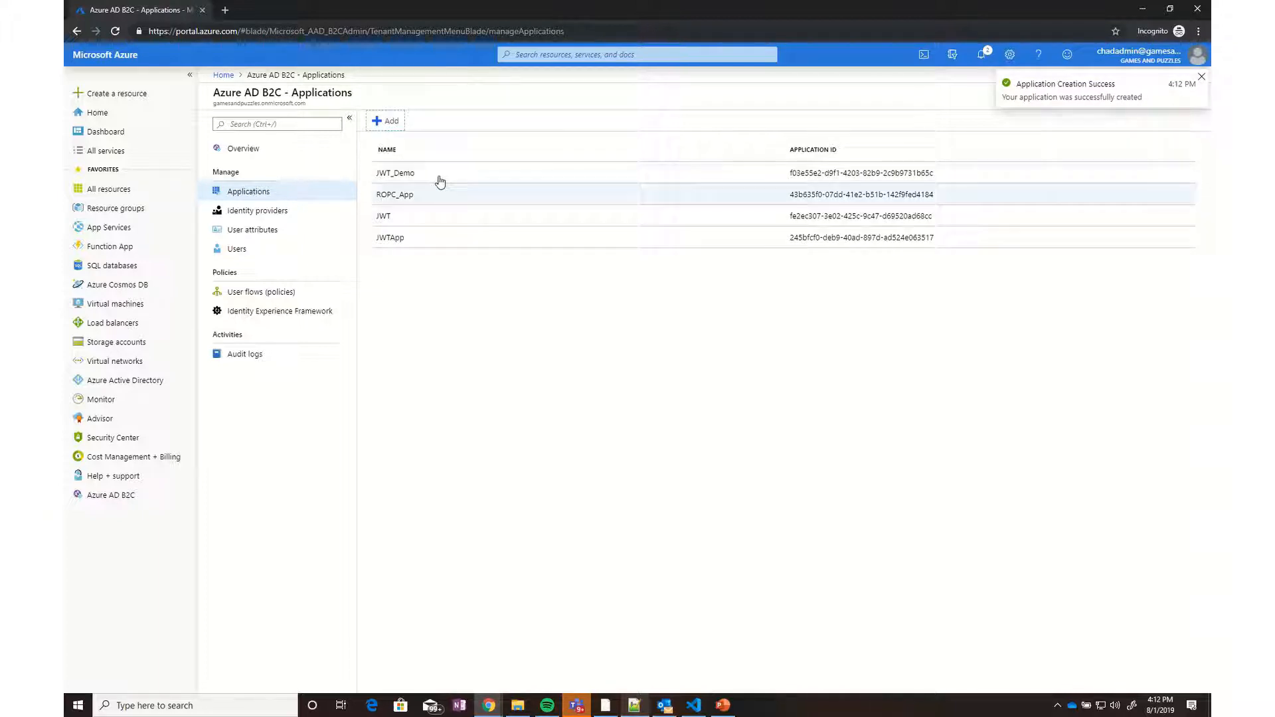
pyautogui.moveTo(935, 174); pyautogui.dragTo(794, 183)
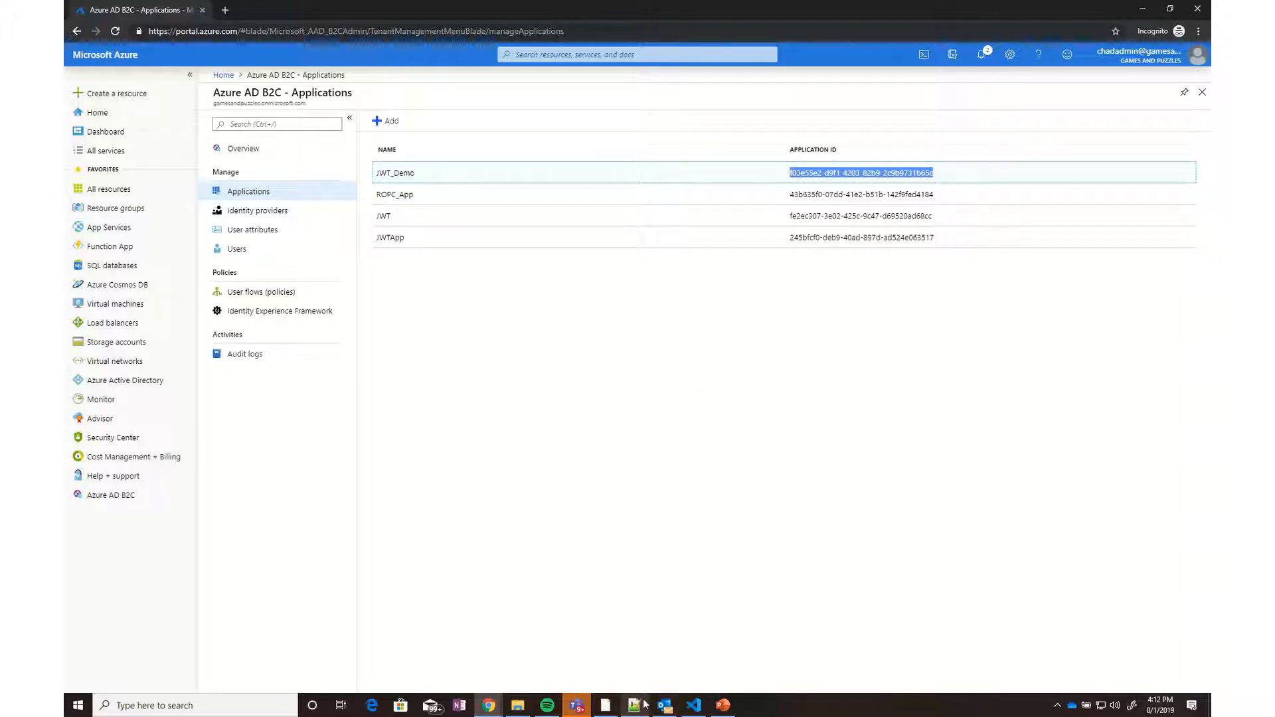
pyautogui.click(605, 705)
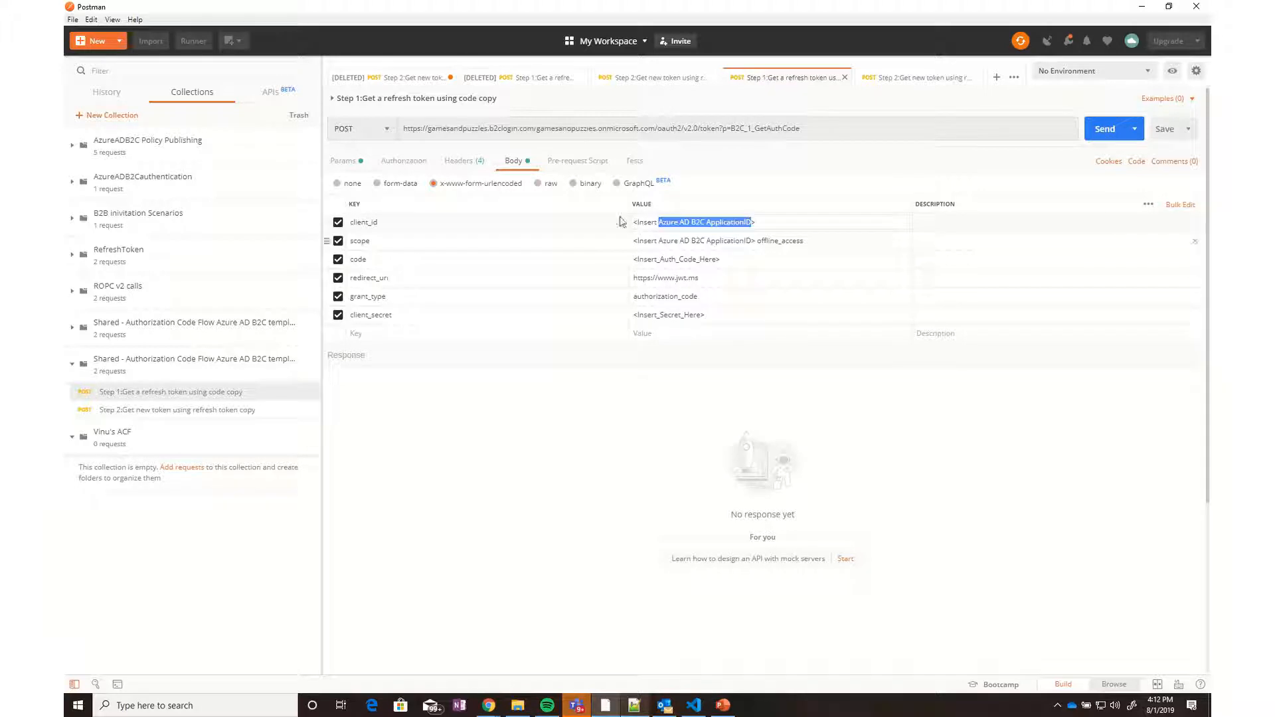
# Paste JWT_Demo's application ID into Step 1's client_id and scope values
pyautogui.click(678, 222)
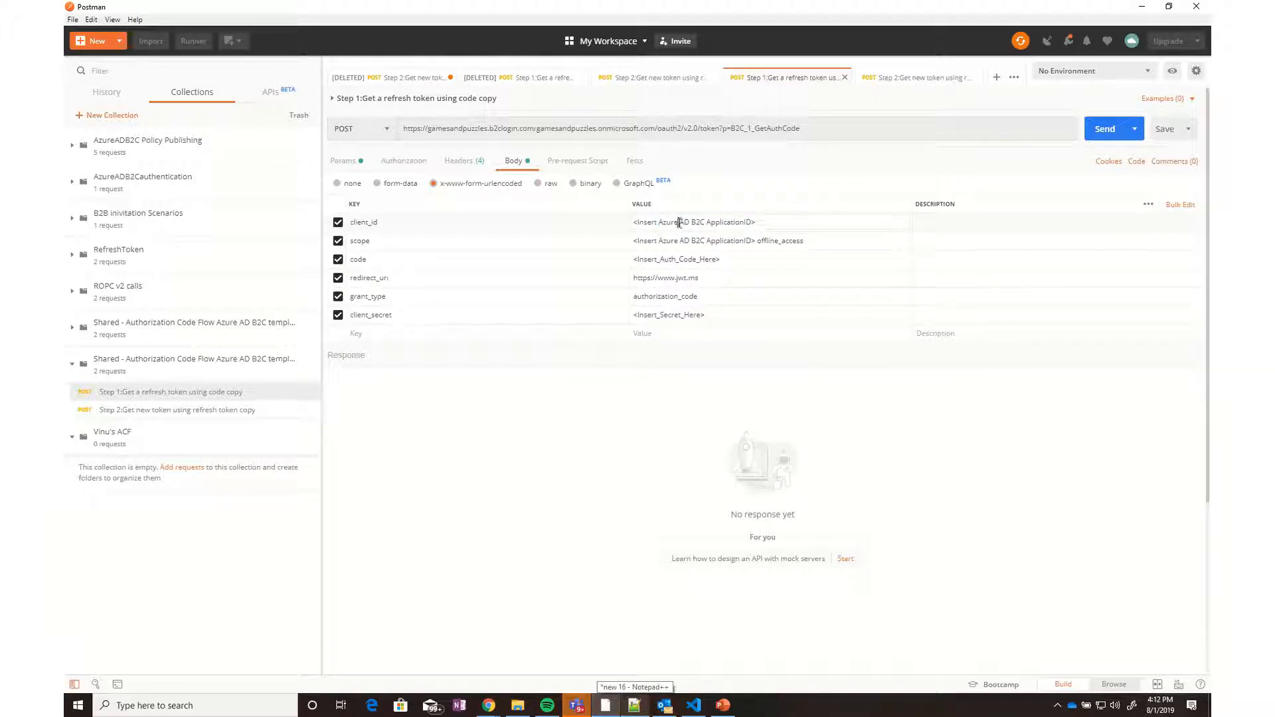
pyautogui.hotkey('ctrl', 'a')
pyautogui.write('f03e55e2-d9f1-4203-82b9-2c9b9731b65c')
pyautogui.moveTo(754, 241); pyautogui.dragTo(633, 241)
pyautogui.write('f03e55e2-d9f1-4203-82b9-2c9b9731b65c')
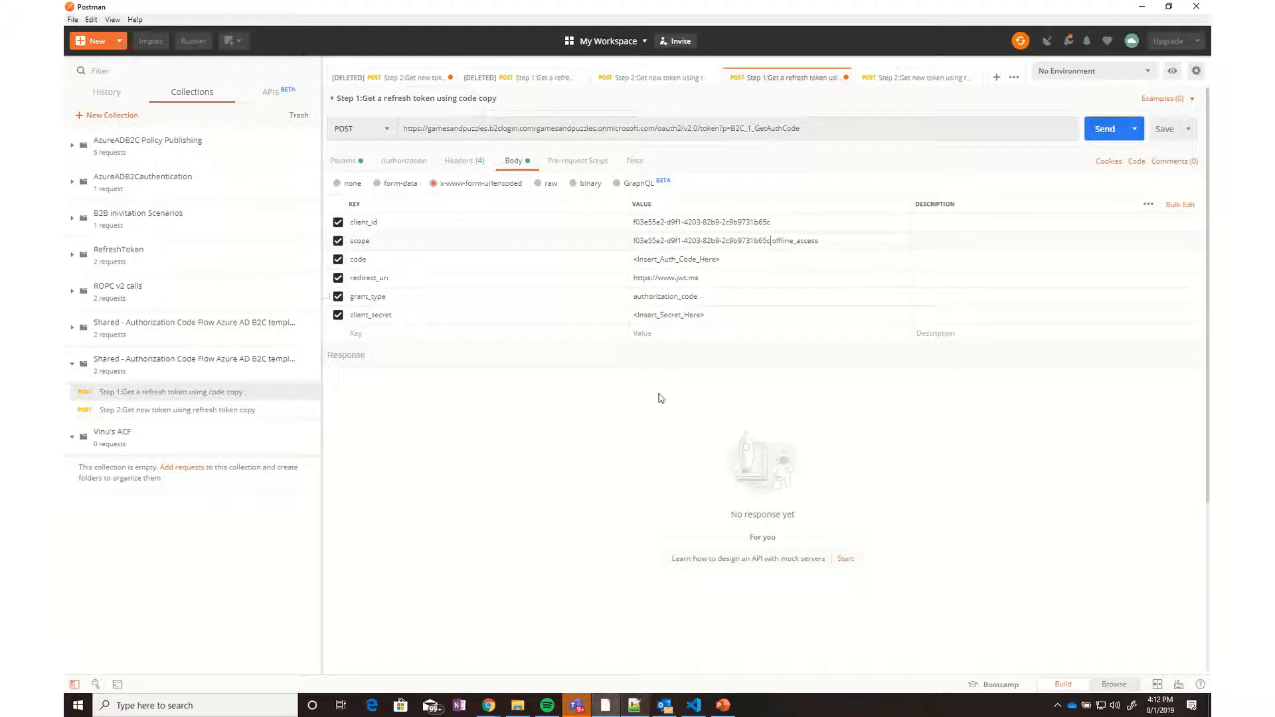
pyautogui.click(800, 260)
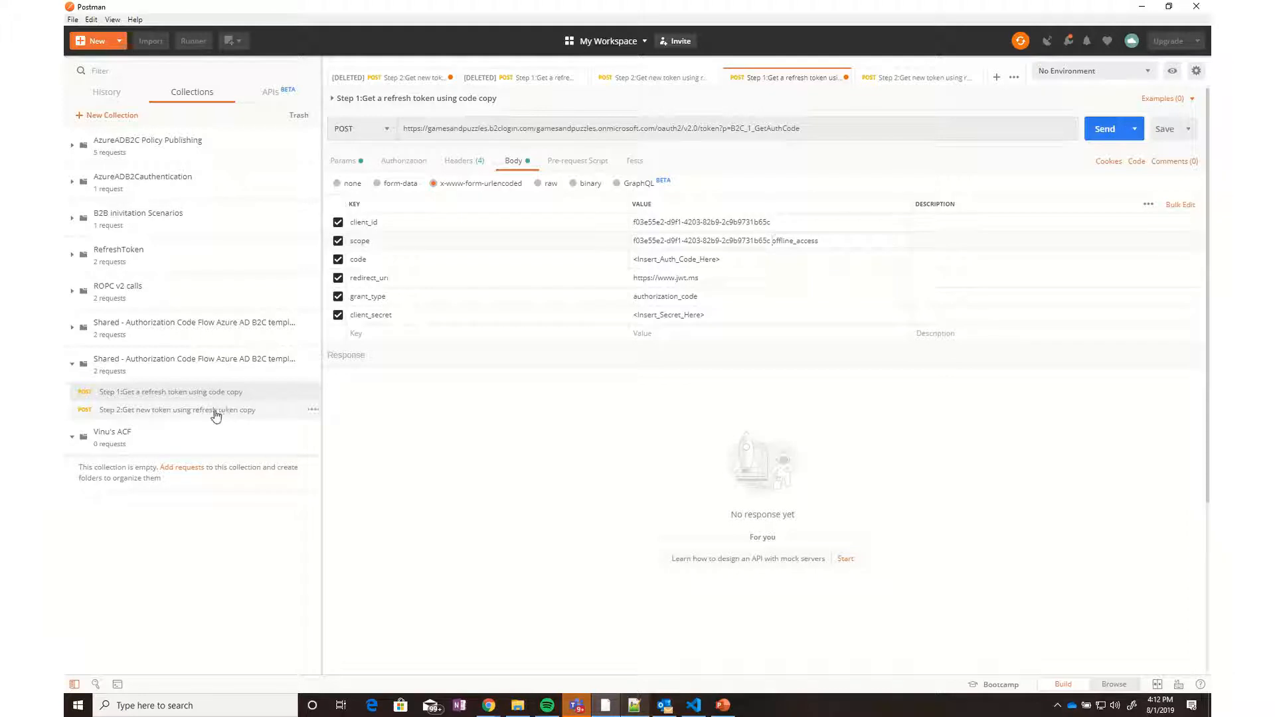
# Paste the application ID into Step 2's body client_id and save Step 2
pyautogui.click(179, 410)
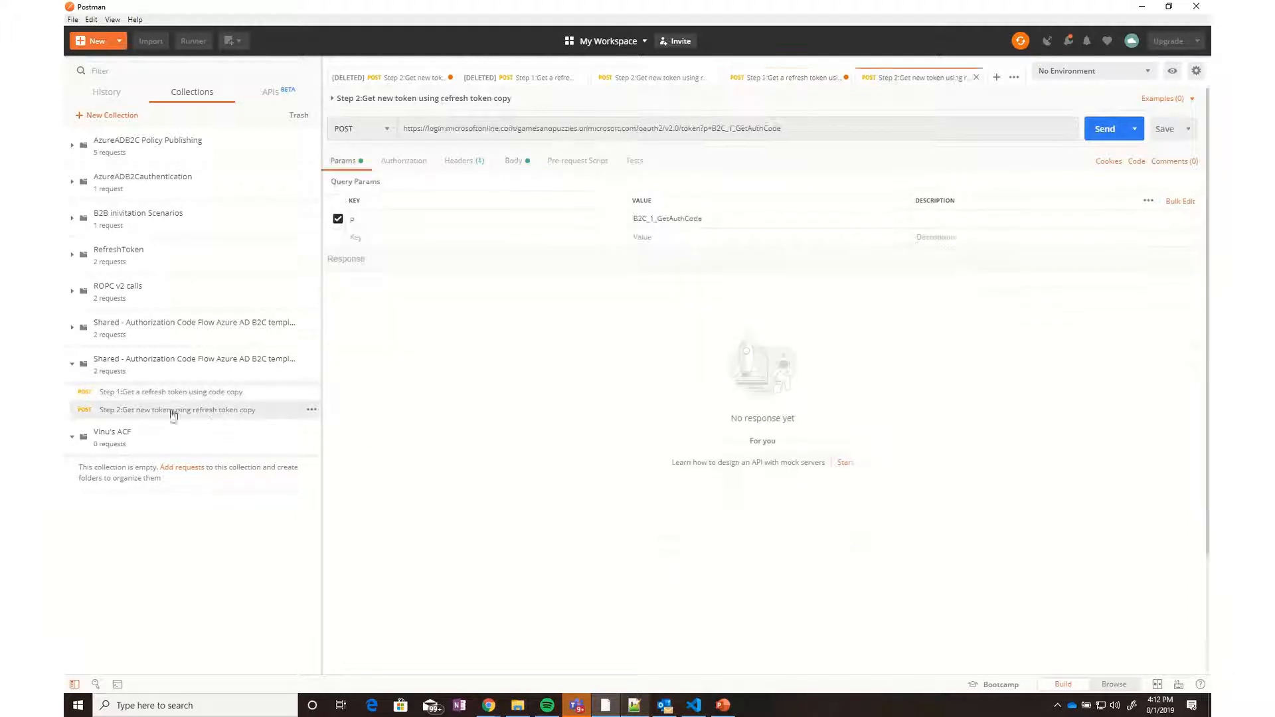
pyautogui.click(477, 165)
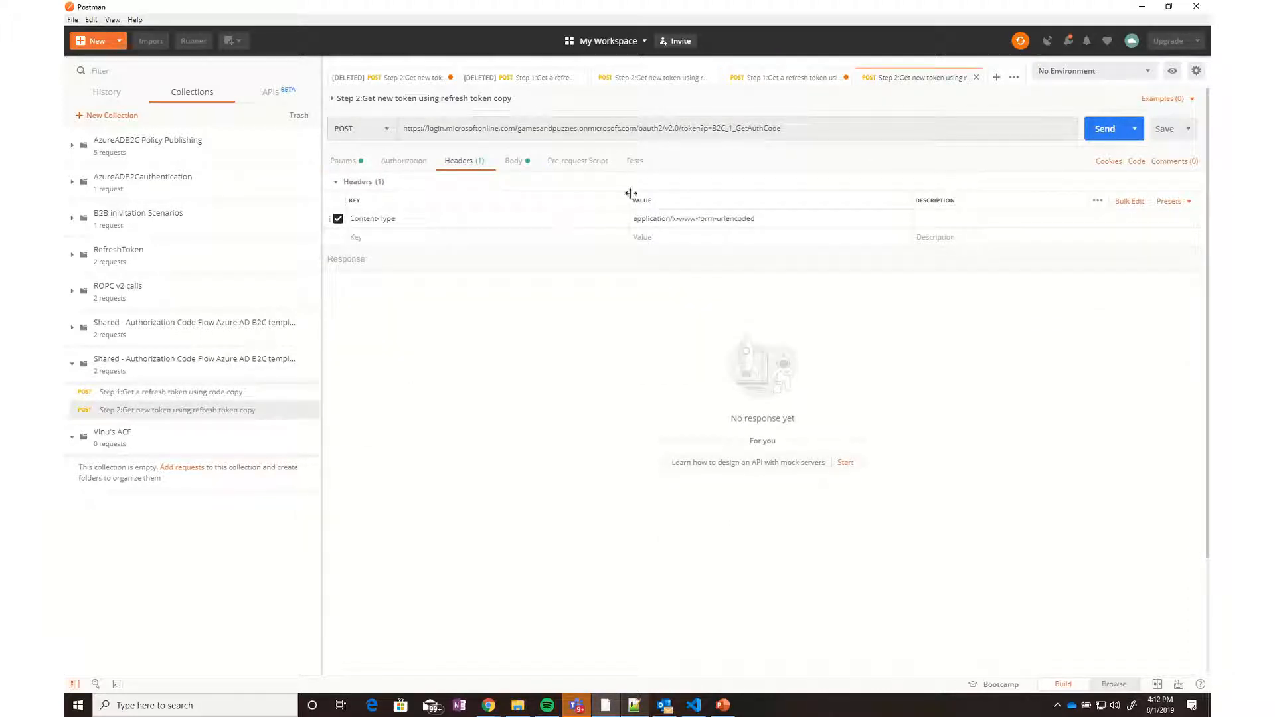
pyautogui.click(522, 161)
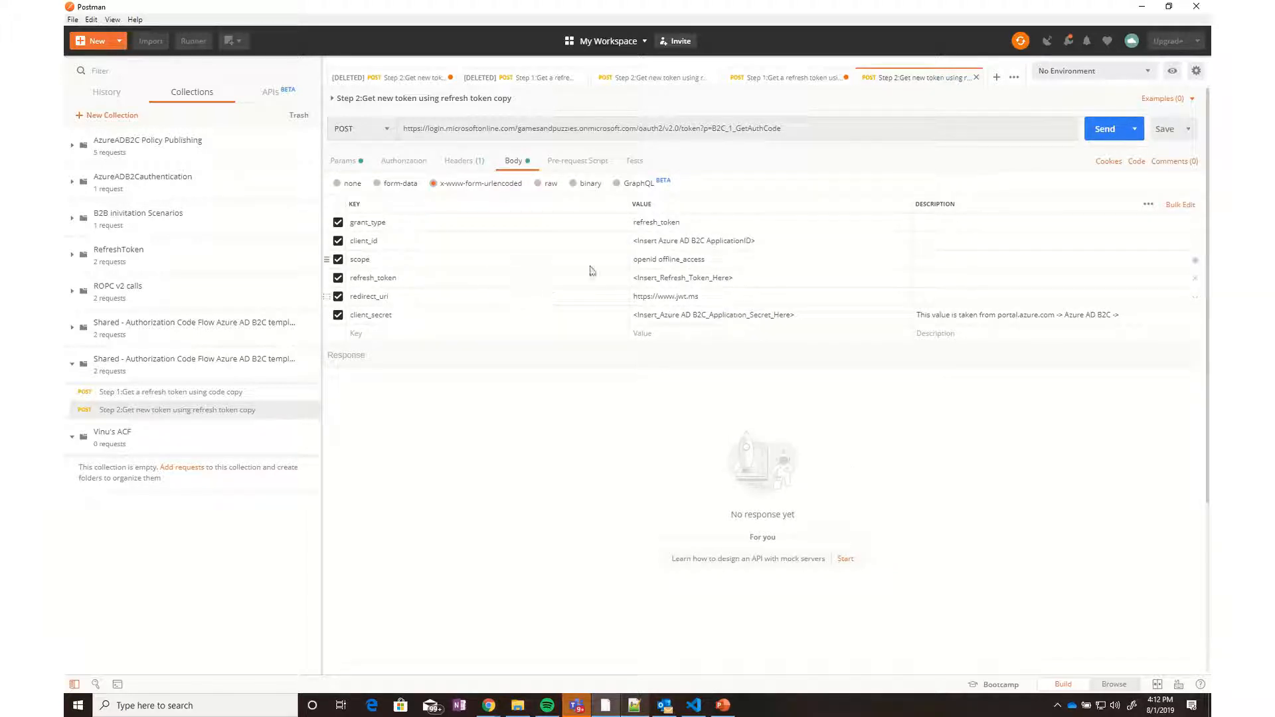
pyautogui.moveTo(756, 240); pyautogui.dragTo(634, 244)
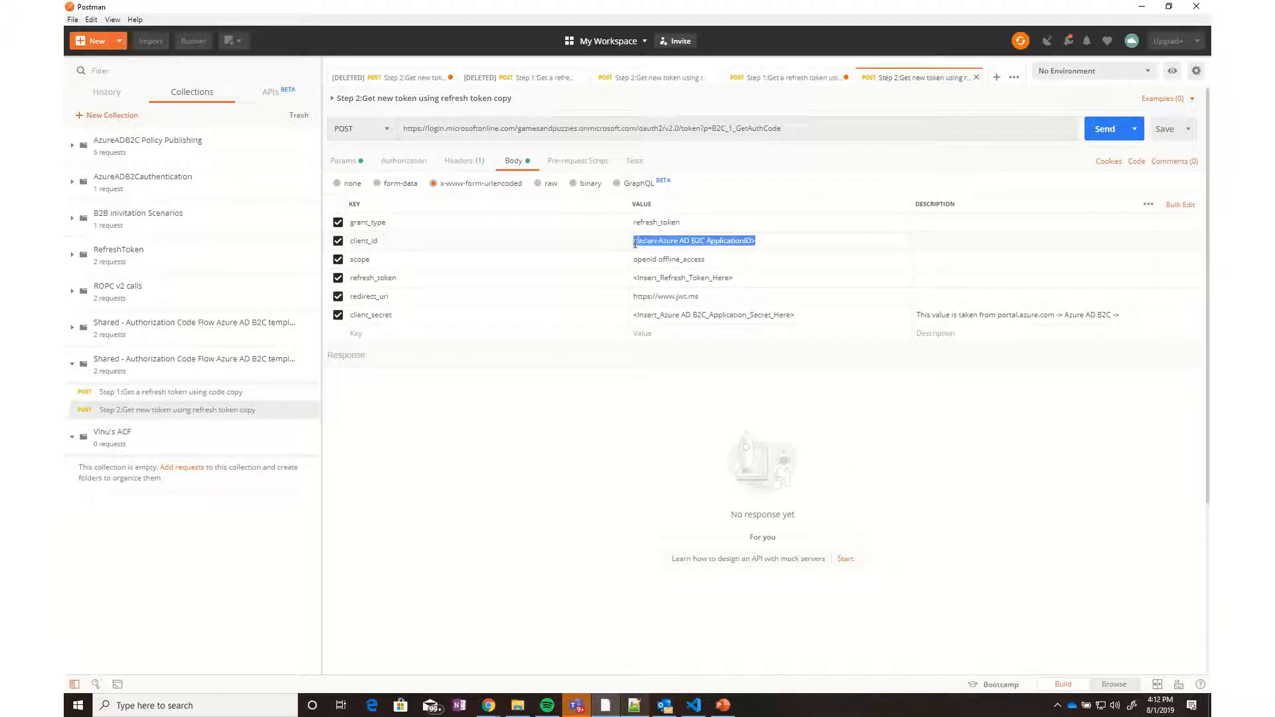
pyautogui.write('f03e55e2-d9f1-4203-82b9-2c9b9731b65c')
pyautogui.click(1163, 129)
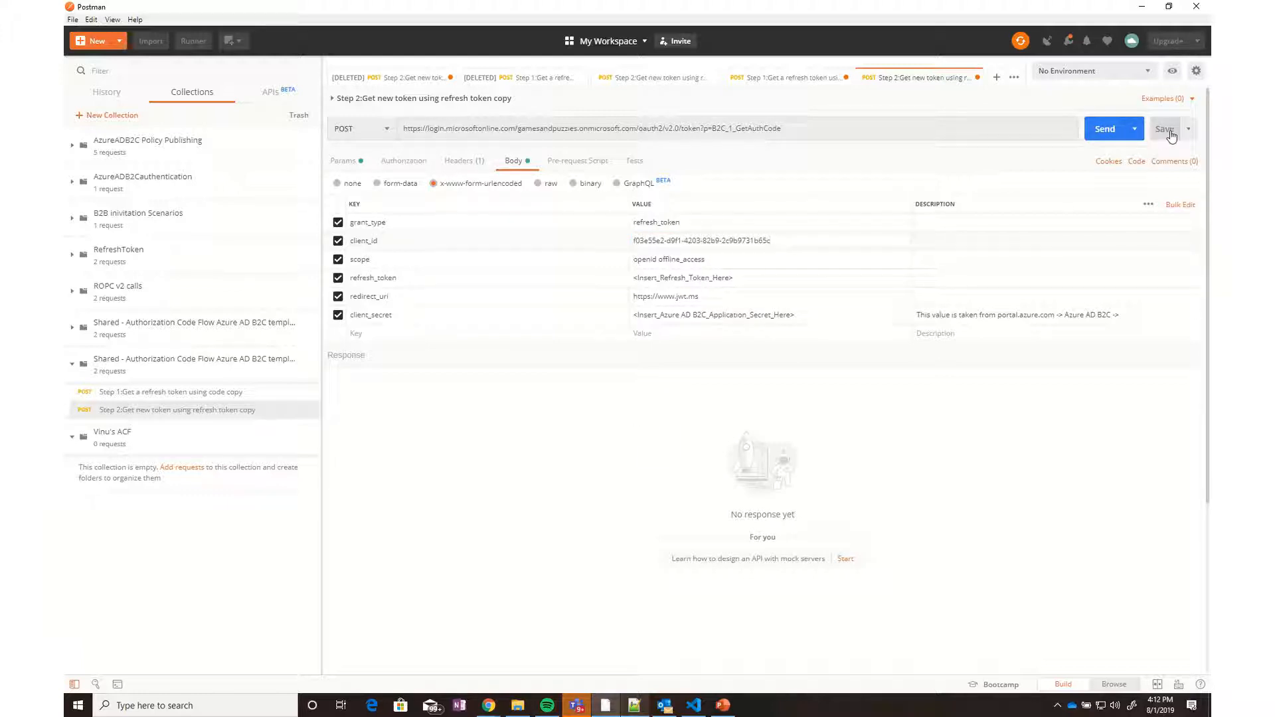
# Select Step 1's client_secret placeholder, then go back to the Azure B2C applications list
pyautogui.click(154, 392)
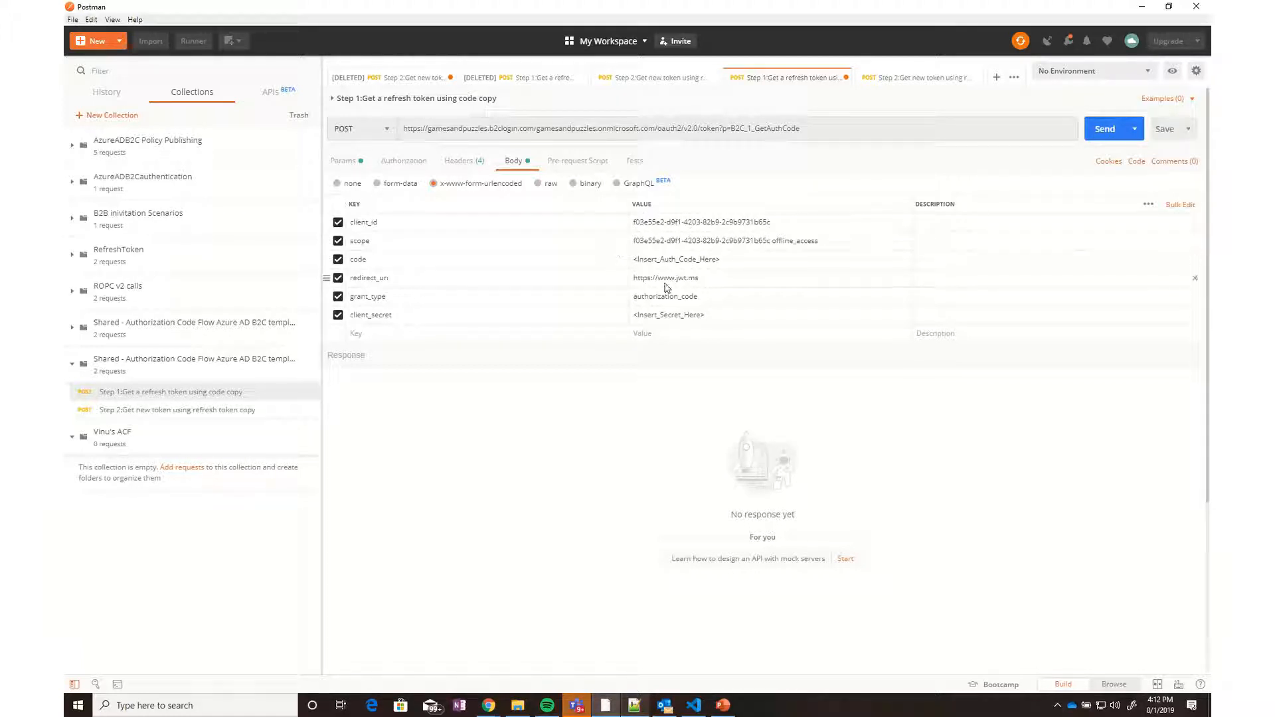
pyautogui.doubleClick(660, 316)
pyautogui.click(488, 706)
pyautogui.click(526, 672)
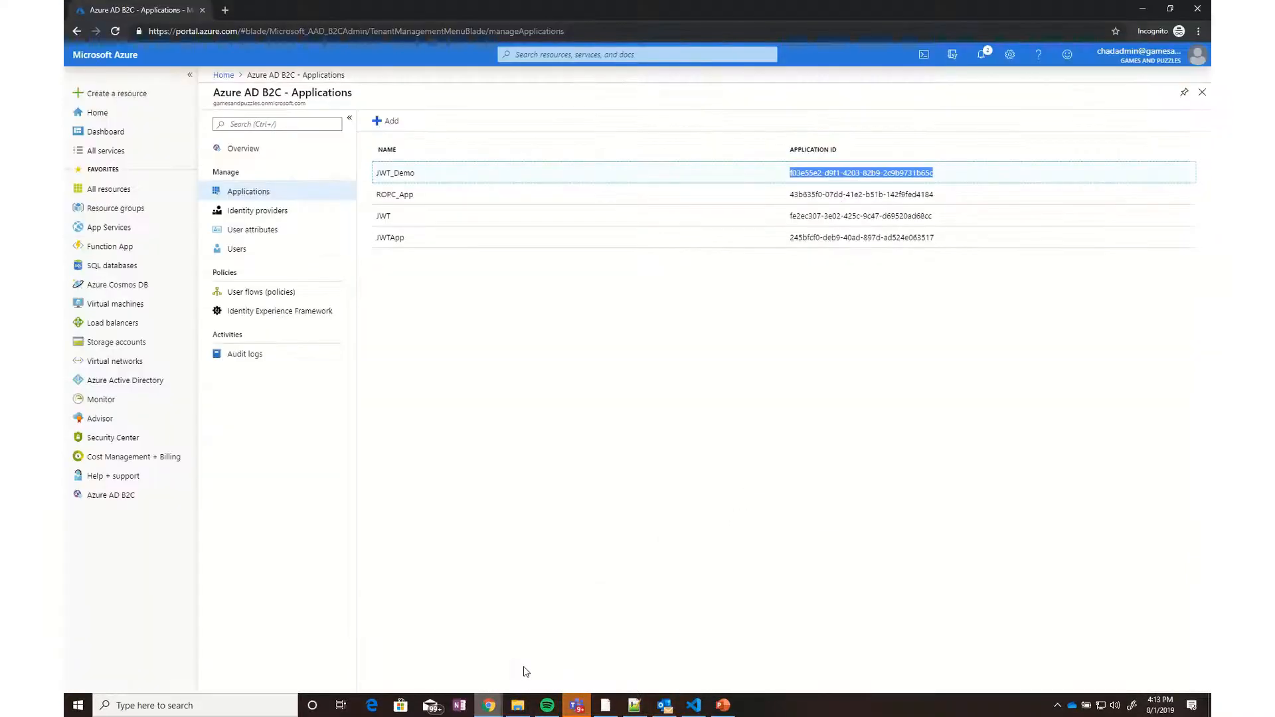
# Generate a new app key under JWT_Demo's Keys and save the application
pyautogui.click(392, 174)
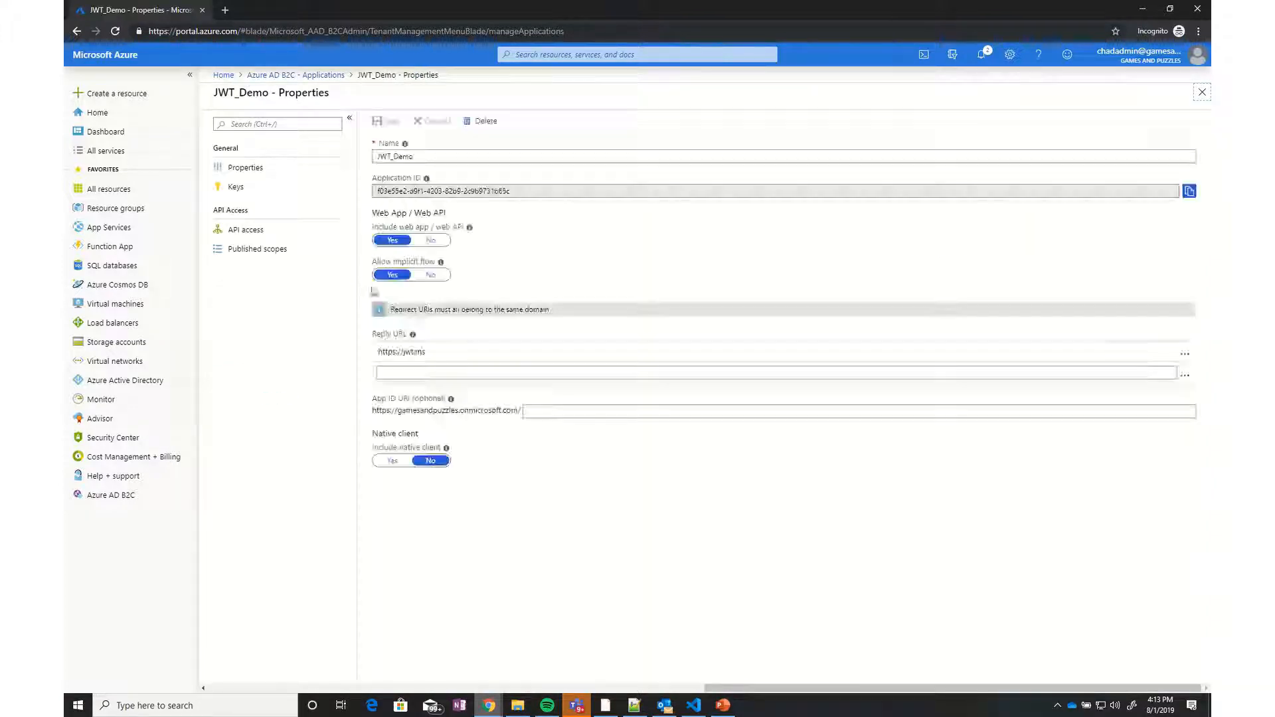
pyautogui.click(240, 192)
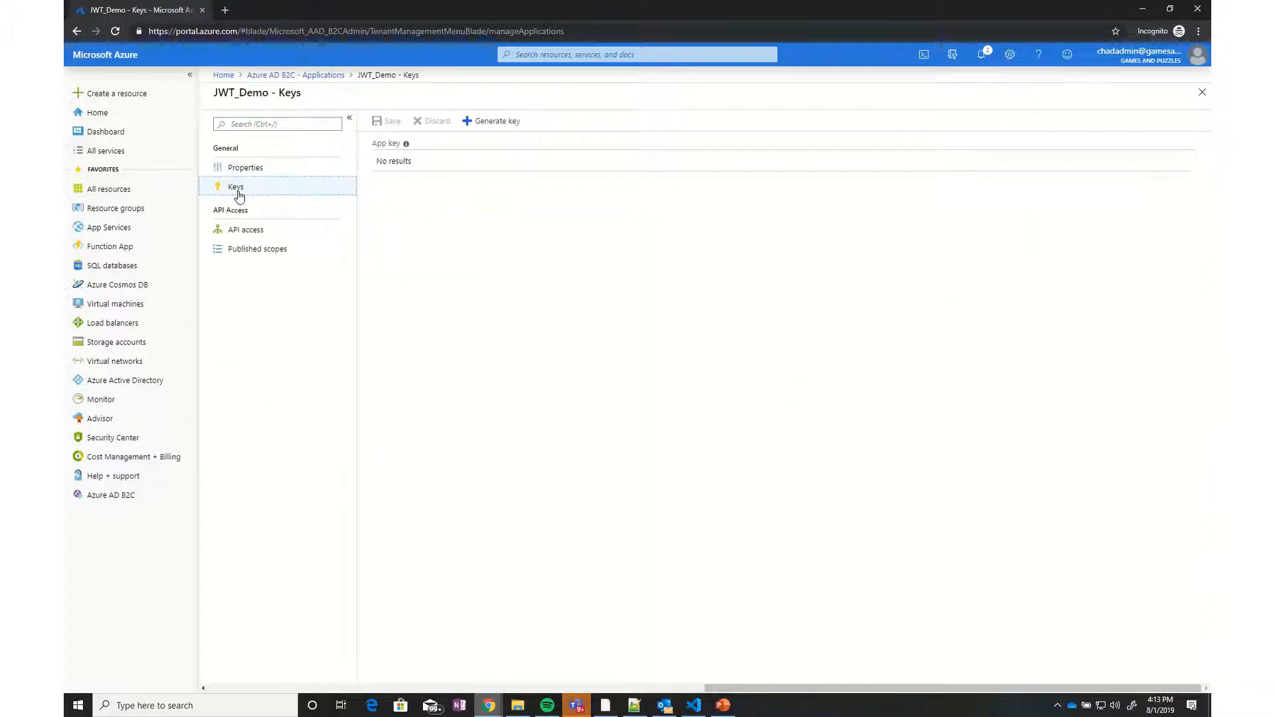
pyautogui.click(499, 125)
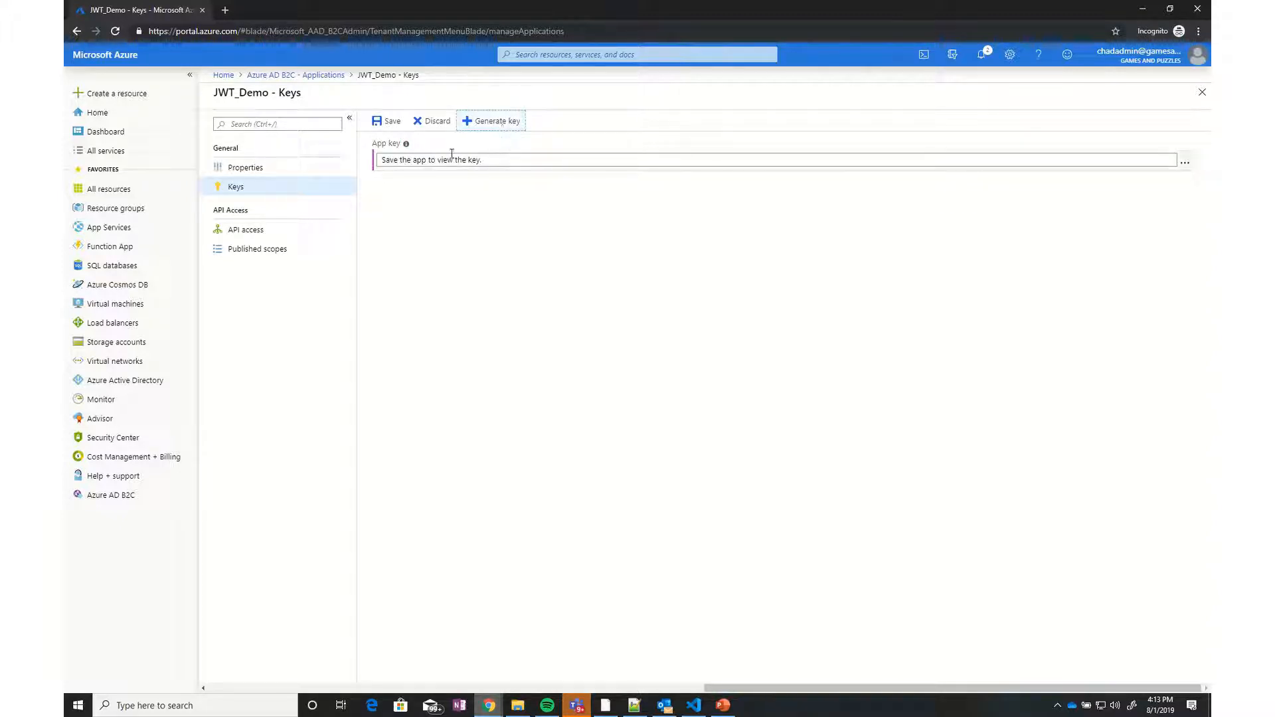
pyautogui.click(389, 123)
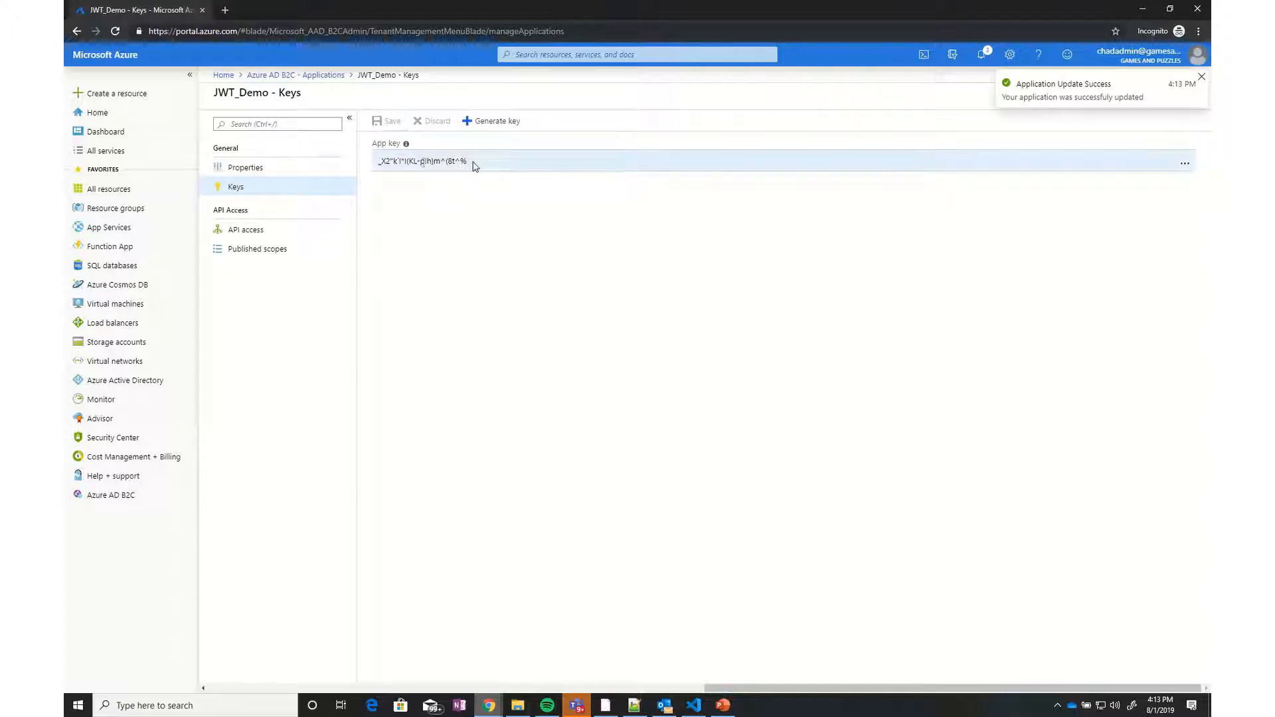
# Copy the new key value and select Step 1's client_secret text in Postman
pyautogui.moveTo(470, 161); pyautogui.dragTo(379, 161)
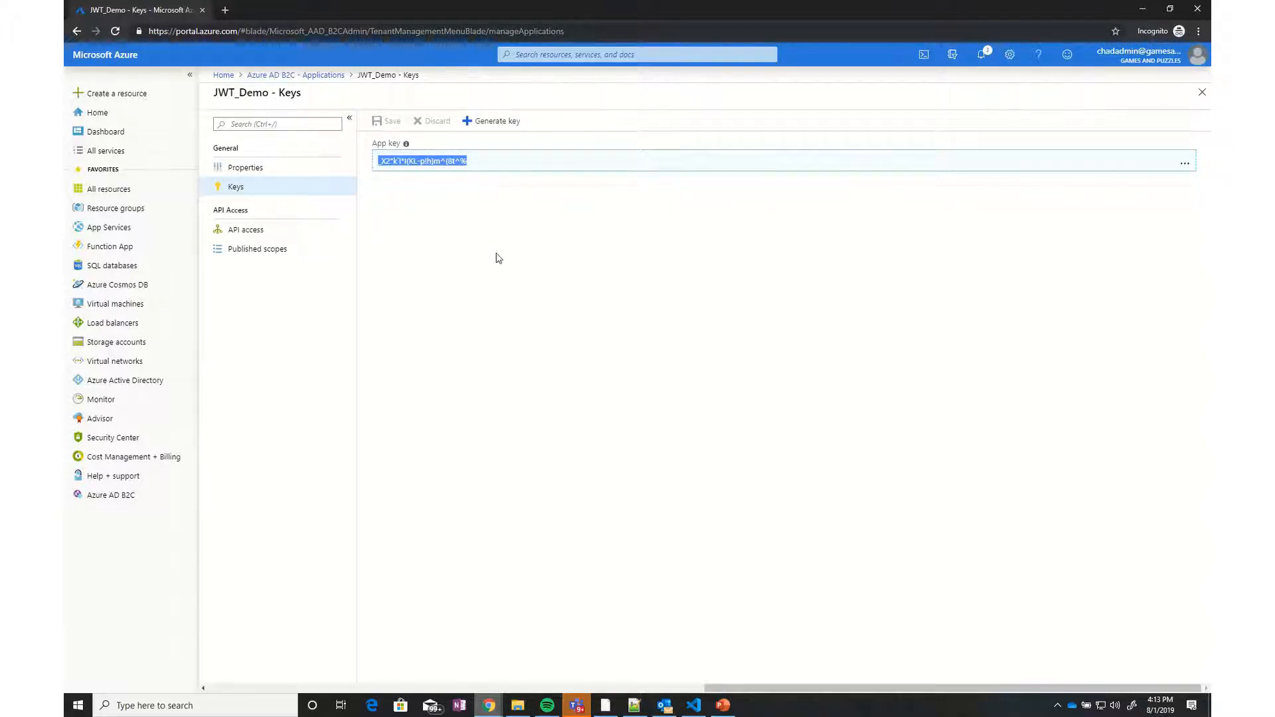
pyautogui.moveTo(561, 711)
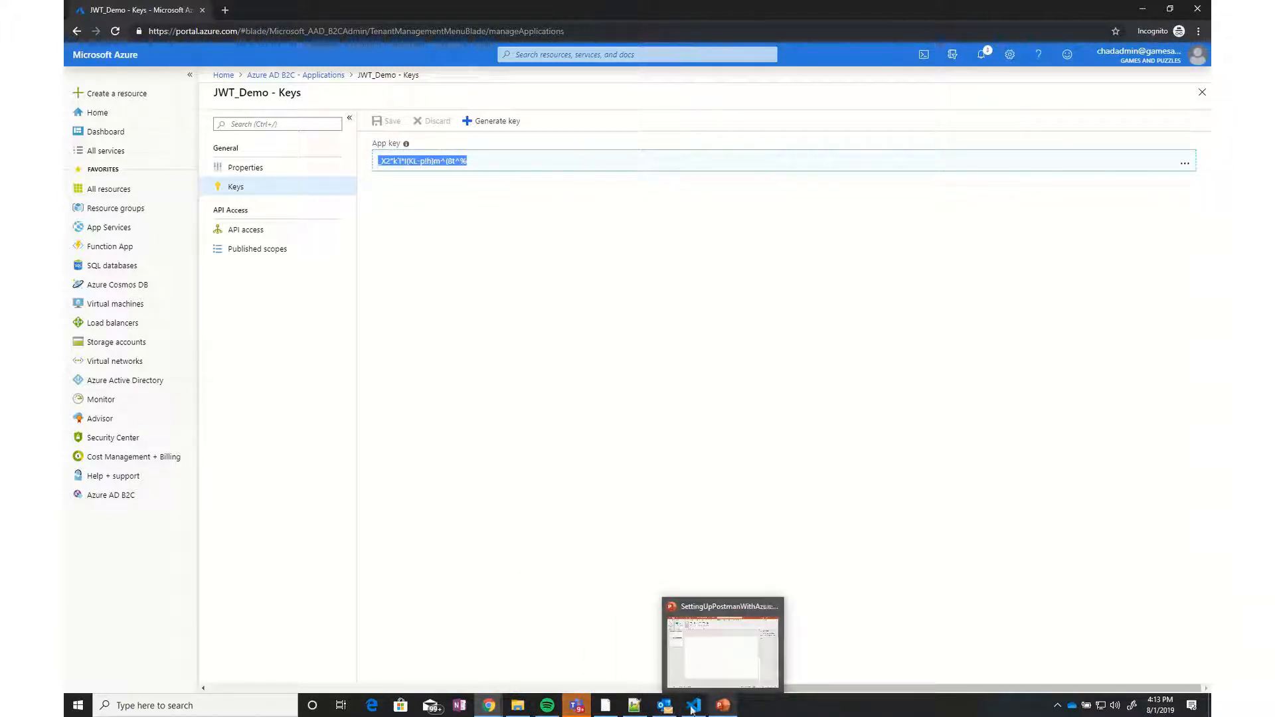
pyautogui.click(605, 706)
pyautogui.hotkey('ctrl', 'a')
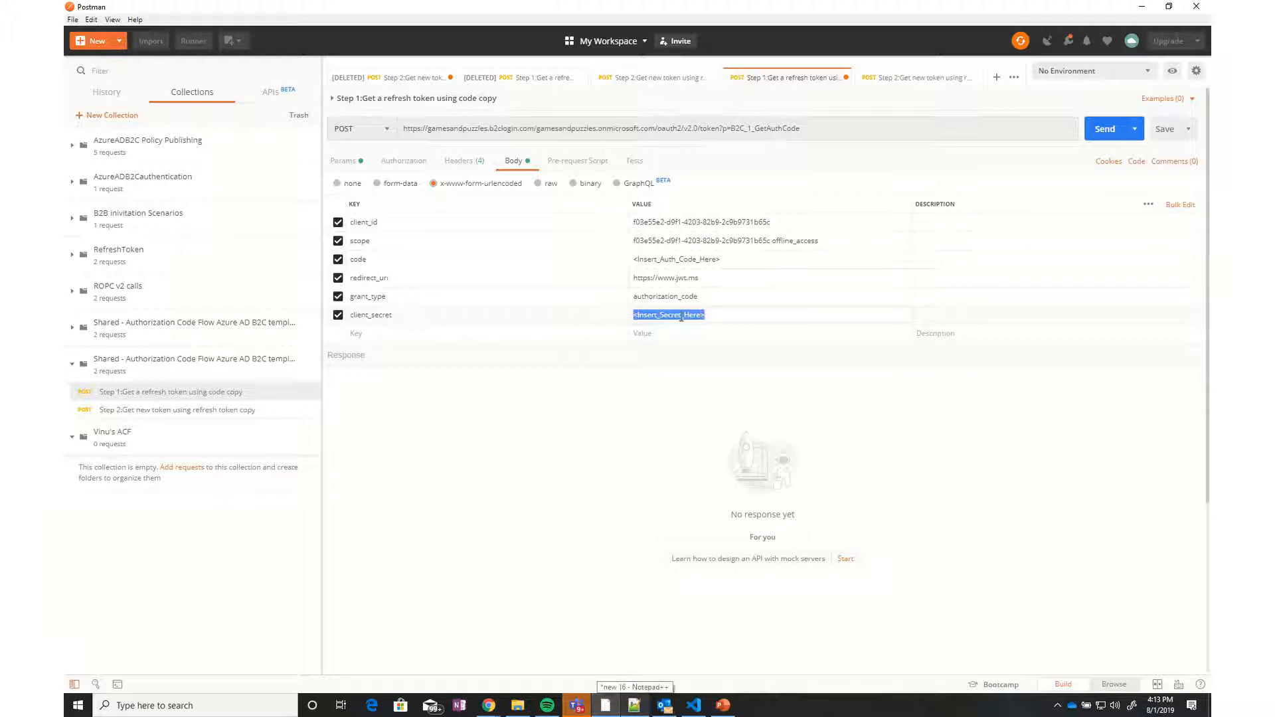
# Paste the app key as client_secret in Step 1 and Step 2, saving both requests, then view Step 2's query parameters
pyautogui.hotkey('ctrl', 'v')
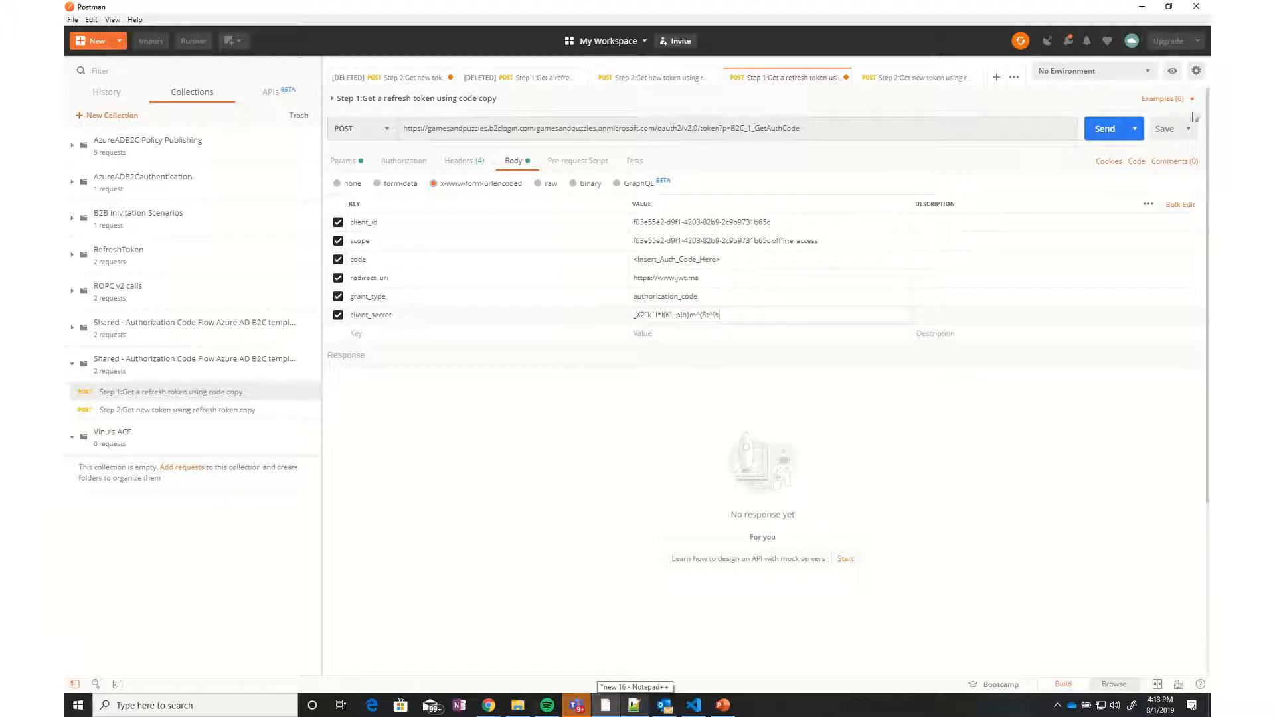
pyautogui.click(1165, 129)
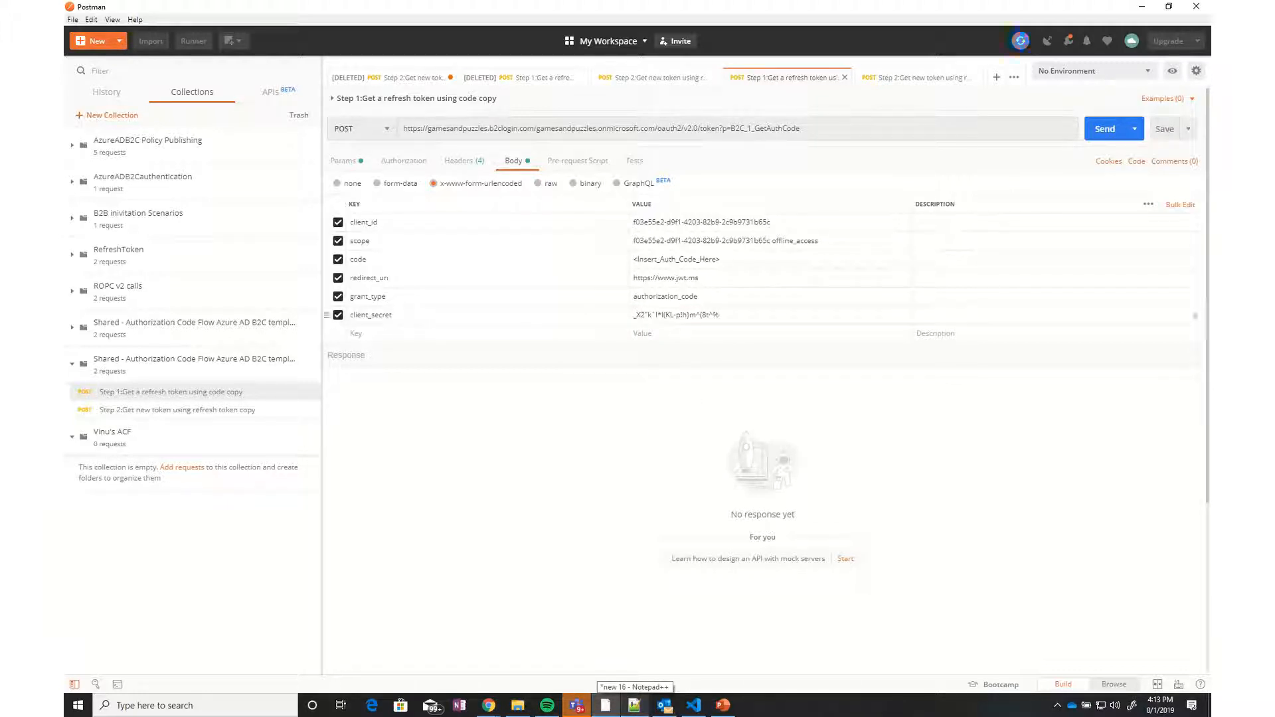
pyautogui.click(155, 409)
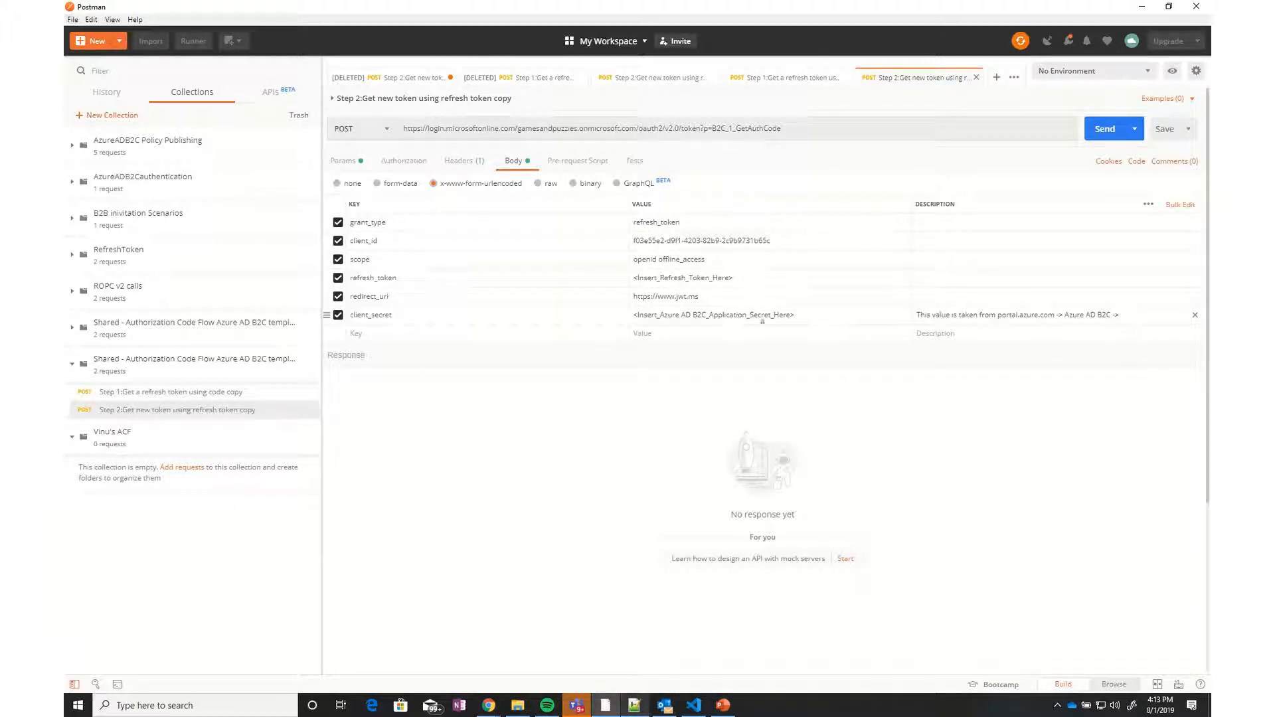
pyautogui.moveTo(802, 318); pyautogui.dragTo(631, 319)
pyautogui.click(661, 319)
pyautogui.tripleClick(712, 317)
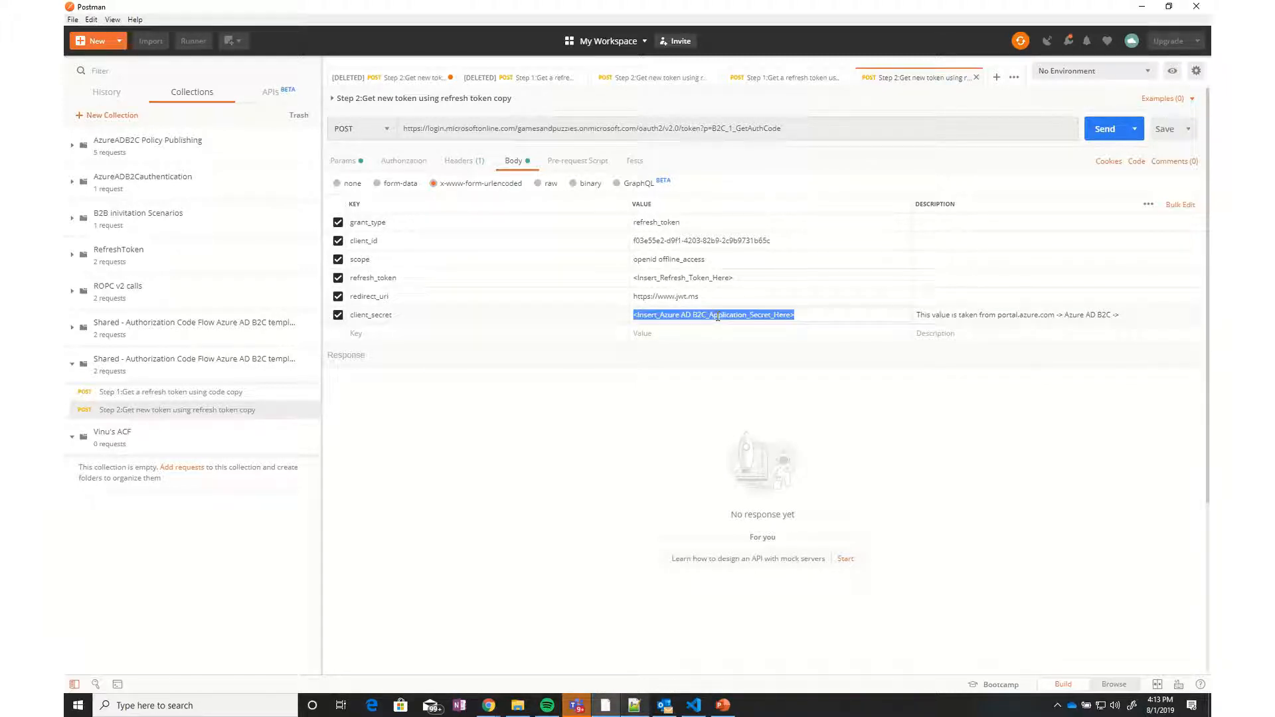
pyautogui.hotkey('ctrl', 'v')
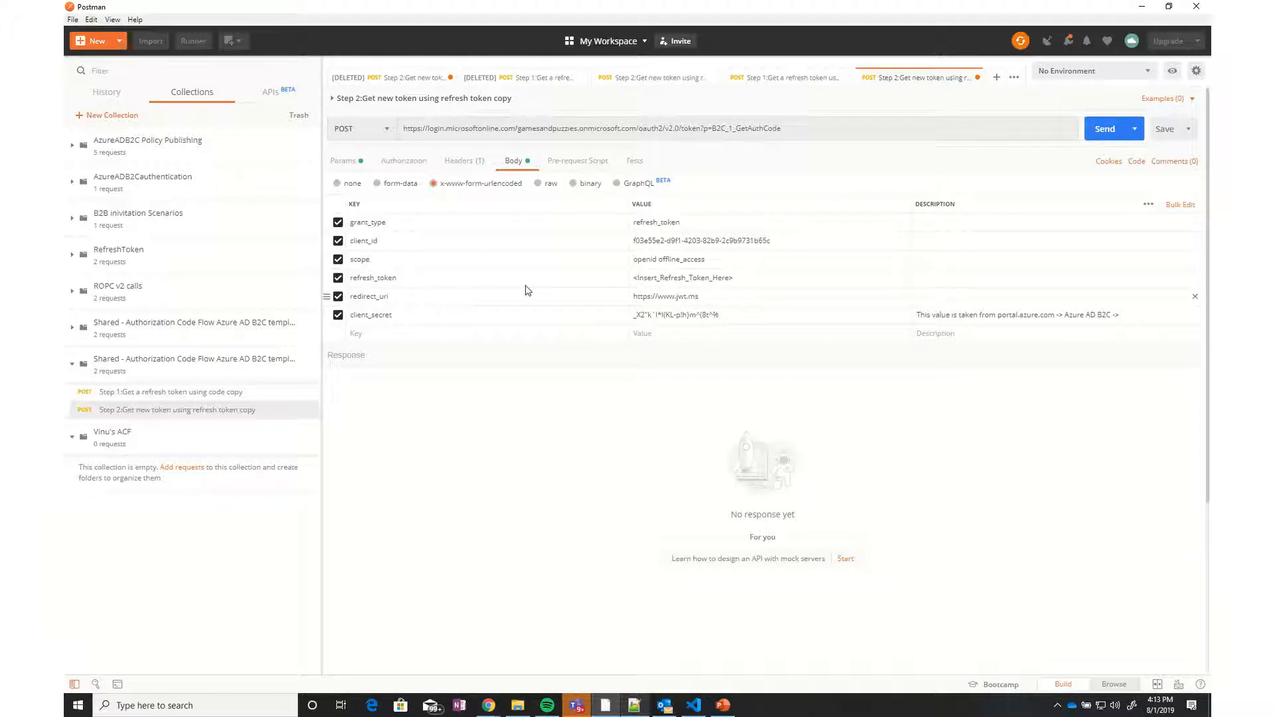
pyautogui.click(1163, 129)
pyautogui.click(344, 161)
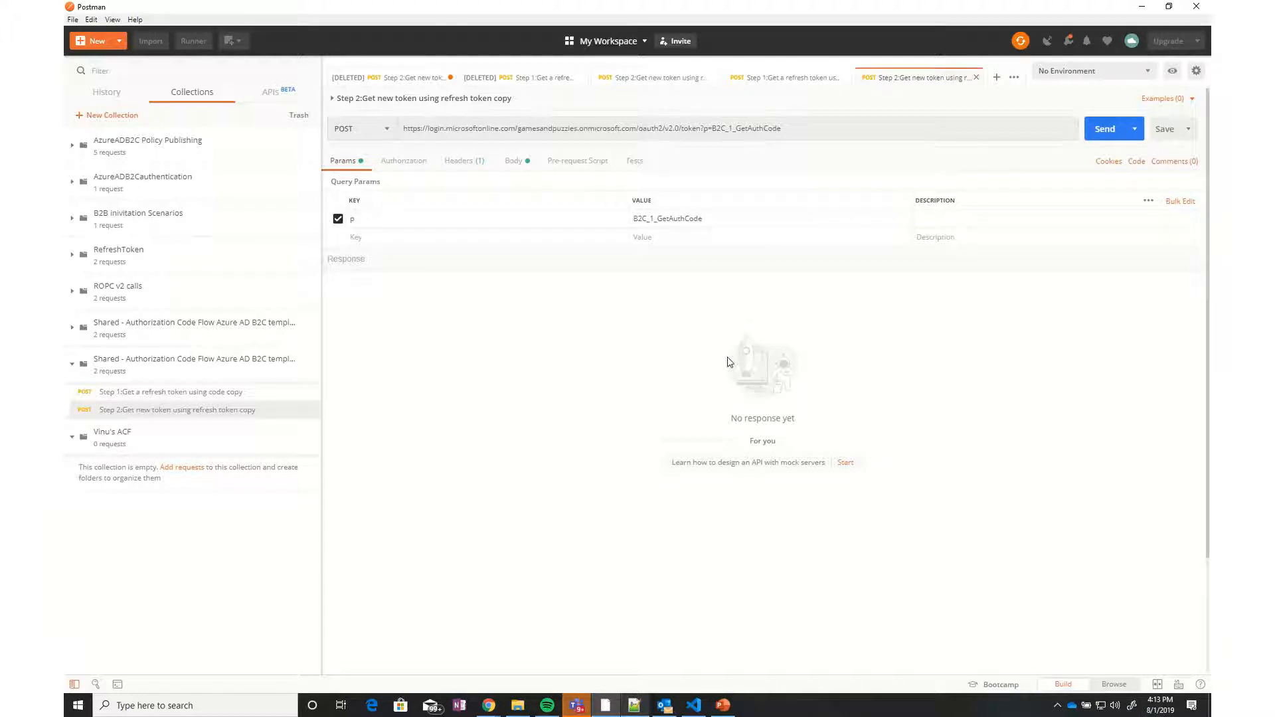
# Select B2C_1_GetAuthCode in Step 1's URL, then edit the Shared collection's description
pyautogui.click(209, 393)
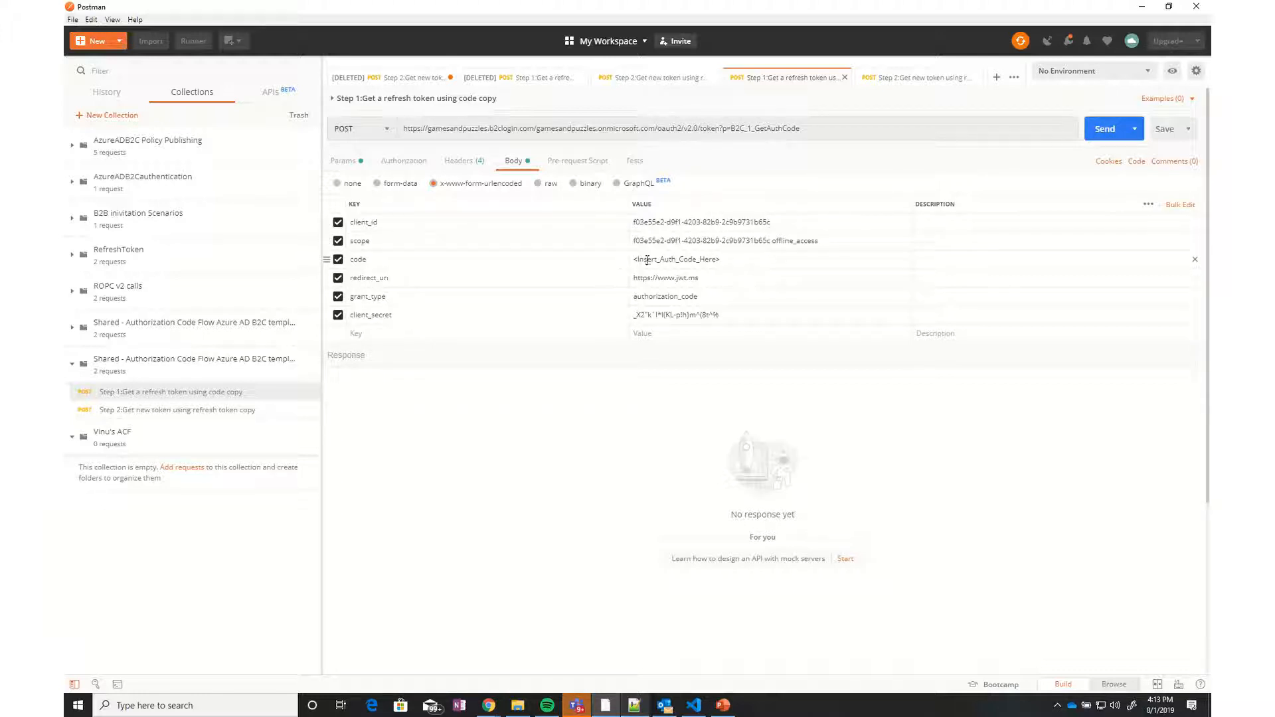
pyautogui.moveTo(742, 260); pyautogui.dragTo(639, 259)
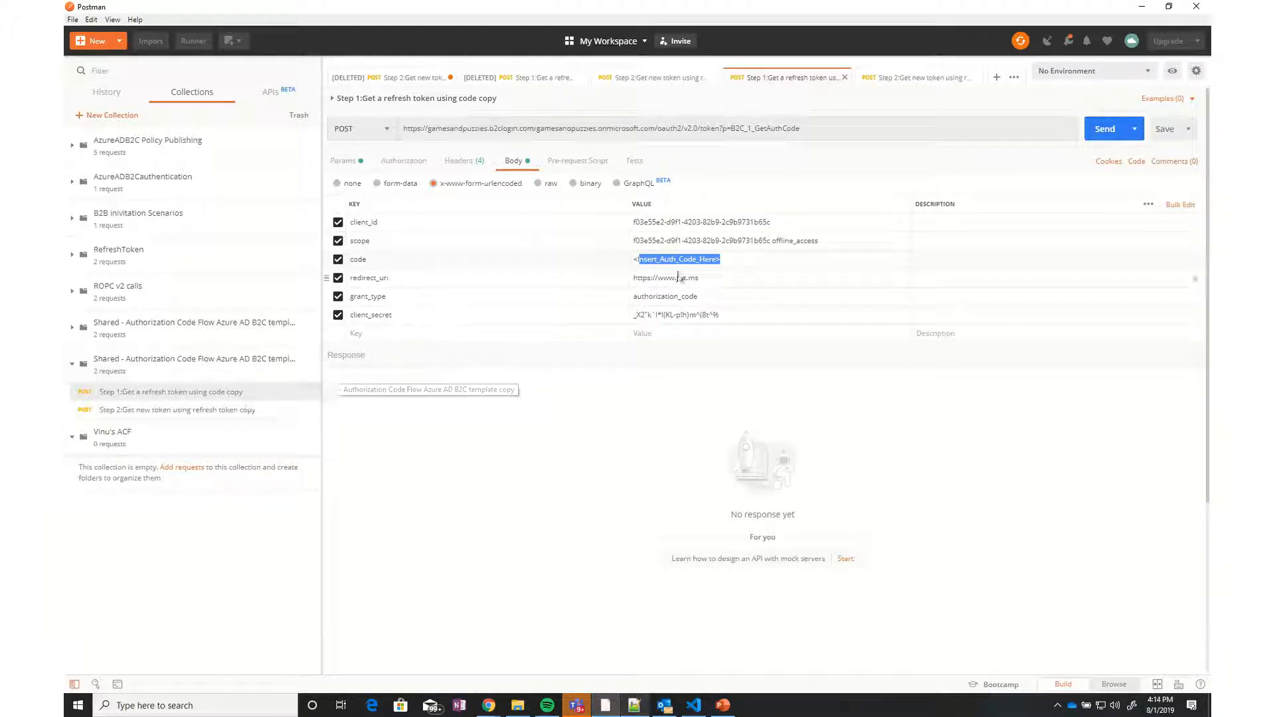
pyautogui.moveTo(799, 128); pyautogui.dragTo(731, 128)
pyautogui.hotkey('ctrl', 'c')
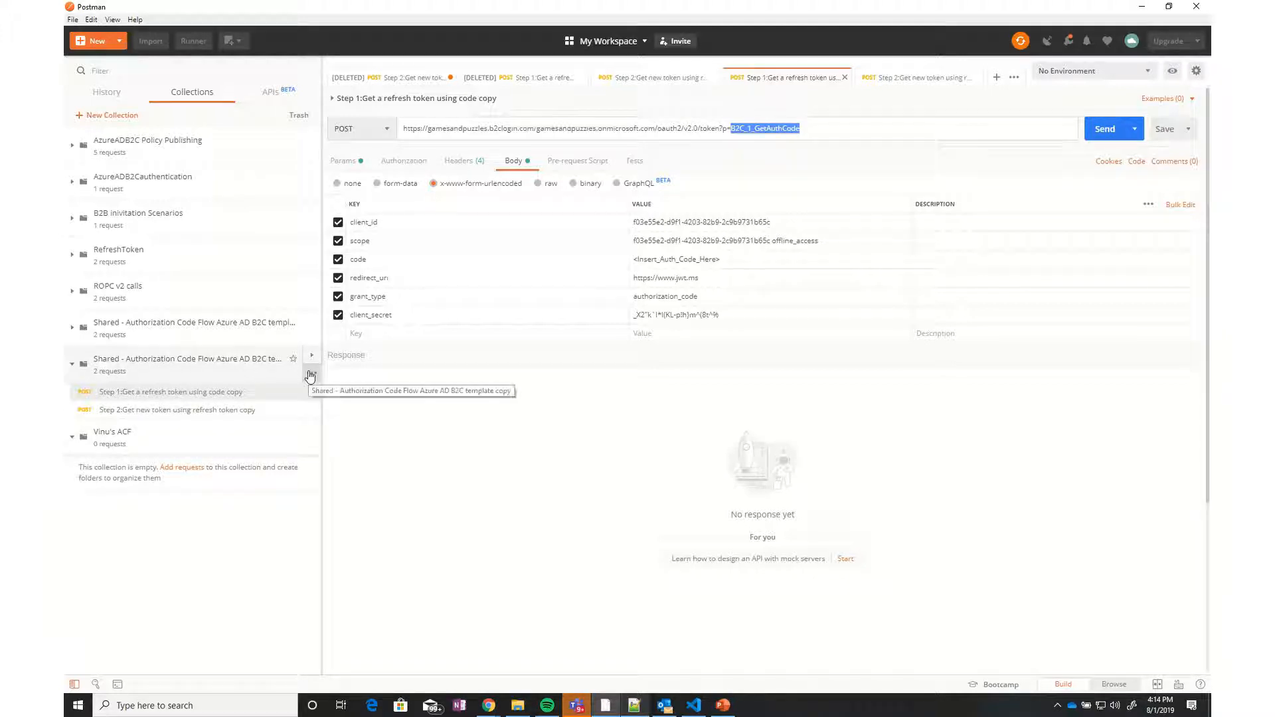
pyautogui.click(311, 373)
pyautogui.click(241, 455)
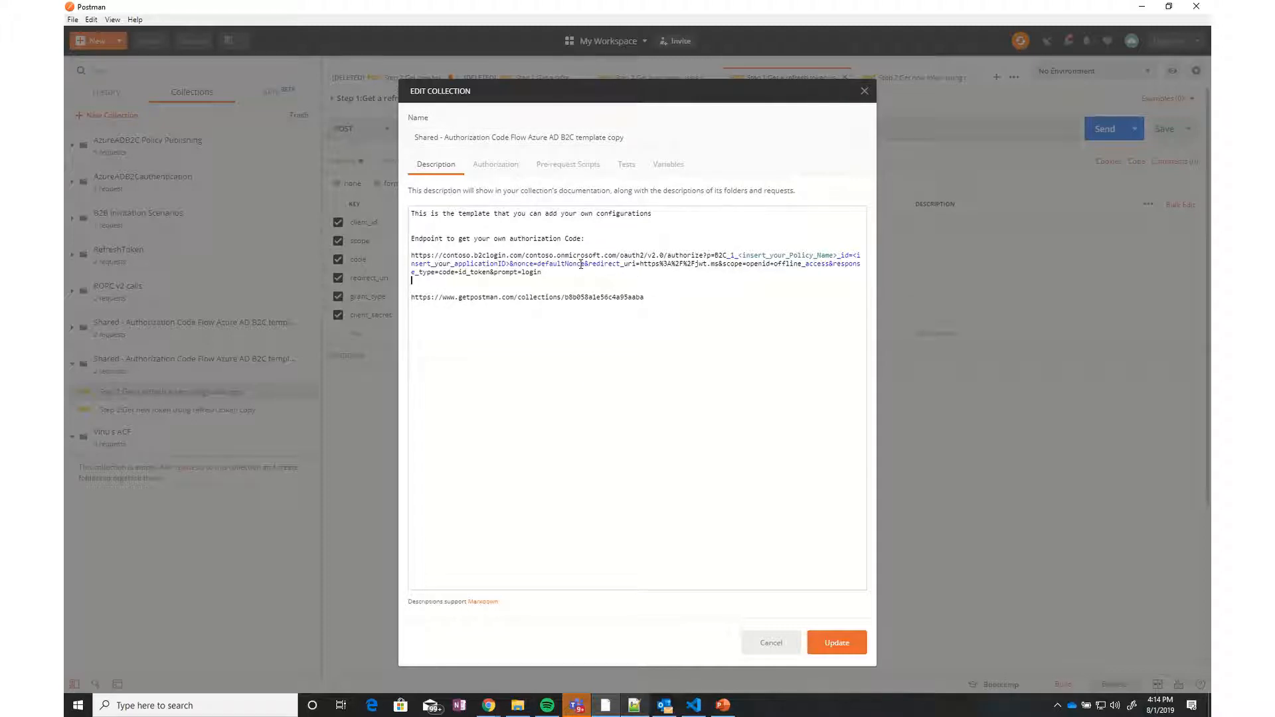
# Paste the policy name and a duplicate of the authorize URL into the description
pyautogui.press('Return')
pyautogui.press('Return')
pyautogui.press('Return')
pyautogui.hotkey('ctrl', 'v')
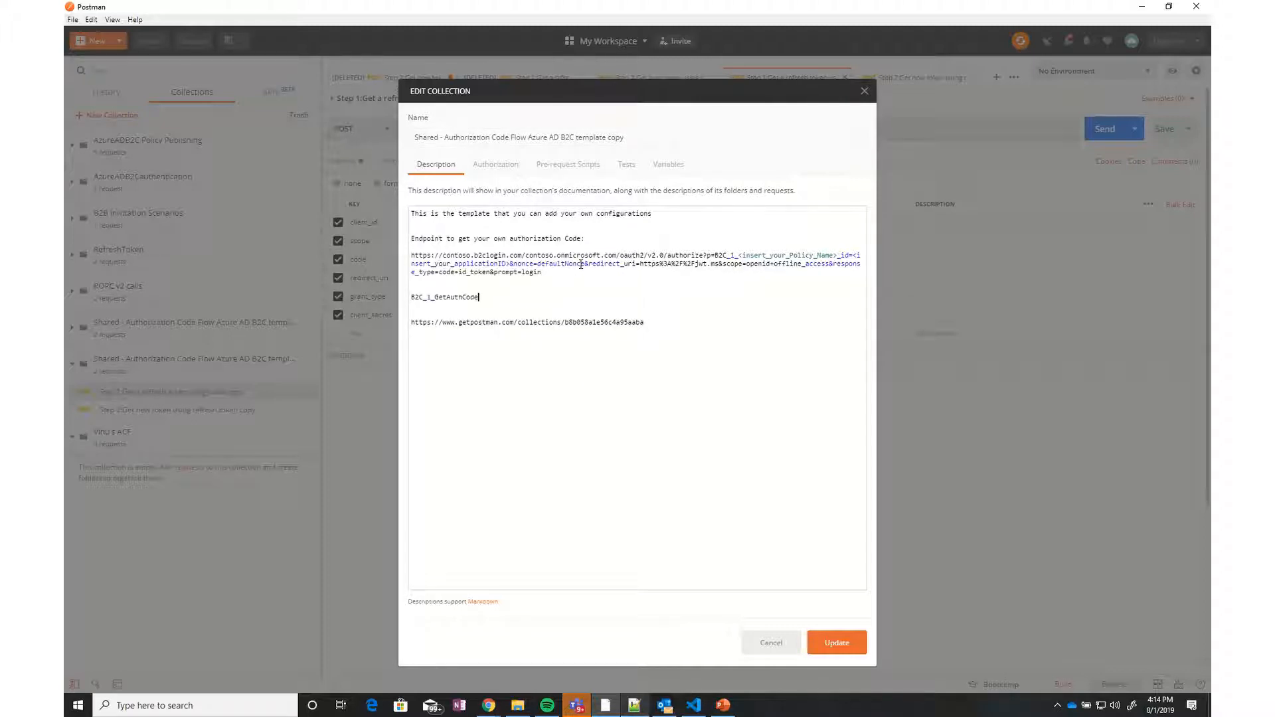
pyautogui.moveTo(547, 274); pyautogui.dragTo(409, 255)
pyautogui.hotkey('ctrl', 'c')
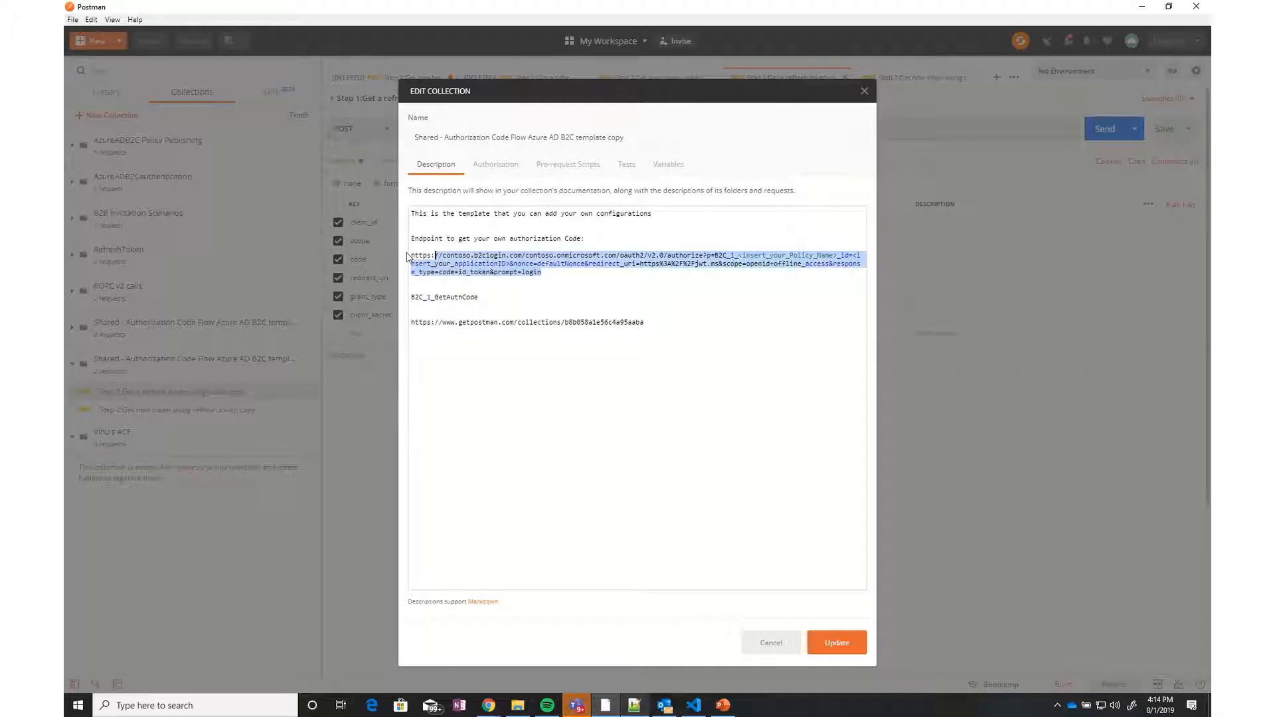
pyautogui.click(574, 271)
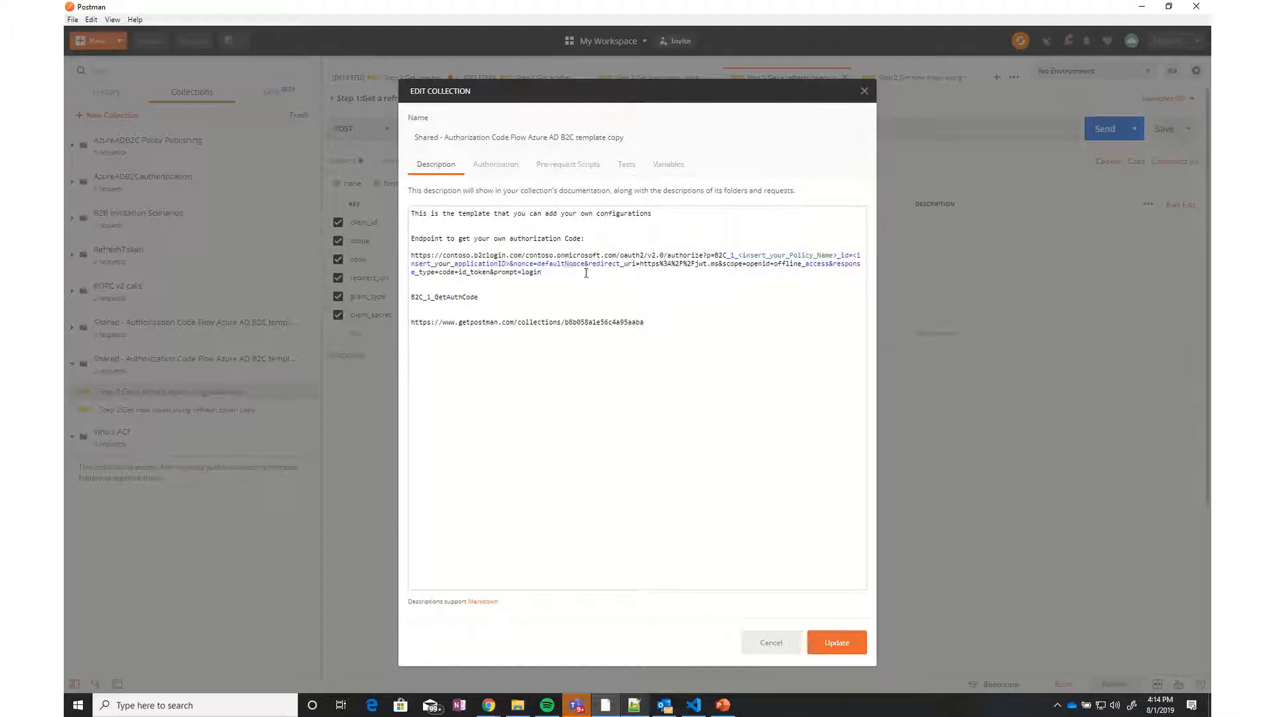
pyautogui.press('Return')
pyautogui.press('Return')
pyautogui.press('Return')
pyautogui.hotkey('ctrl', 'v')
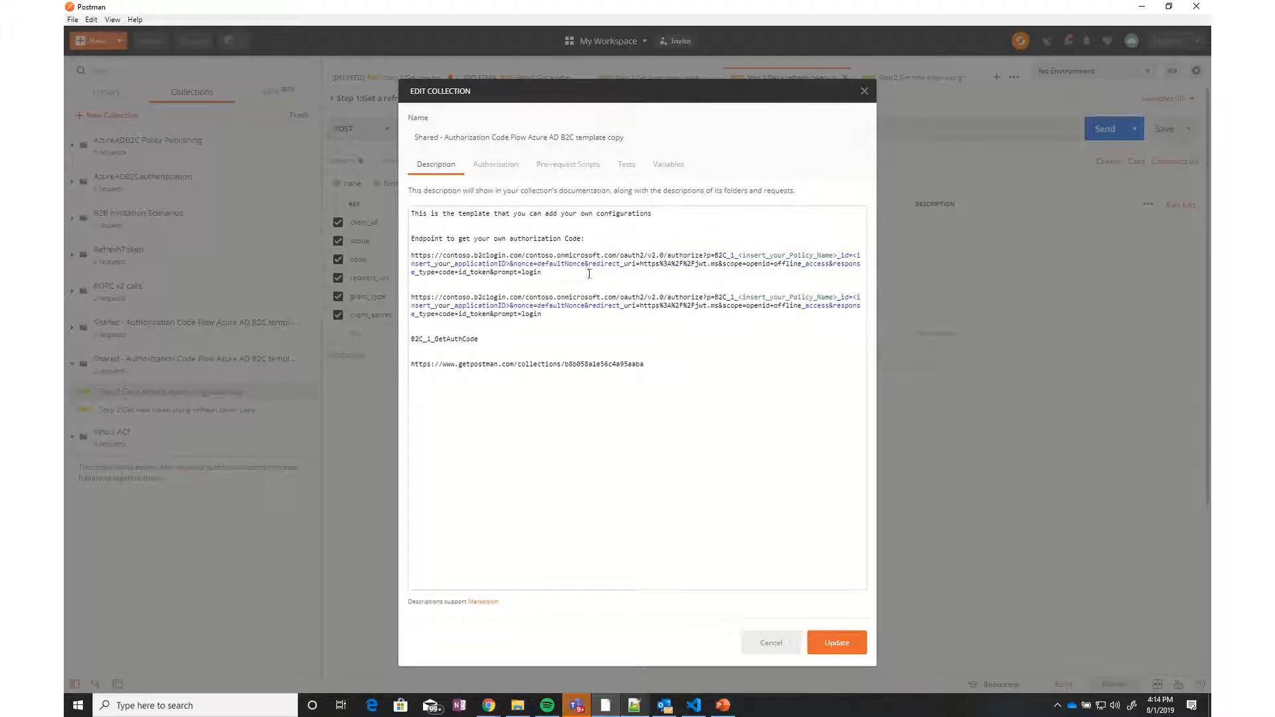
# In the duplicate URL, replace contoso with gamesandpuzzles and the policy placeholder with B2C_1_GetAuthCode
pyautogui.doubleClick(468, 297)
pyautogui.write('gamesandpuzzles')
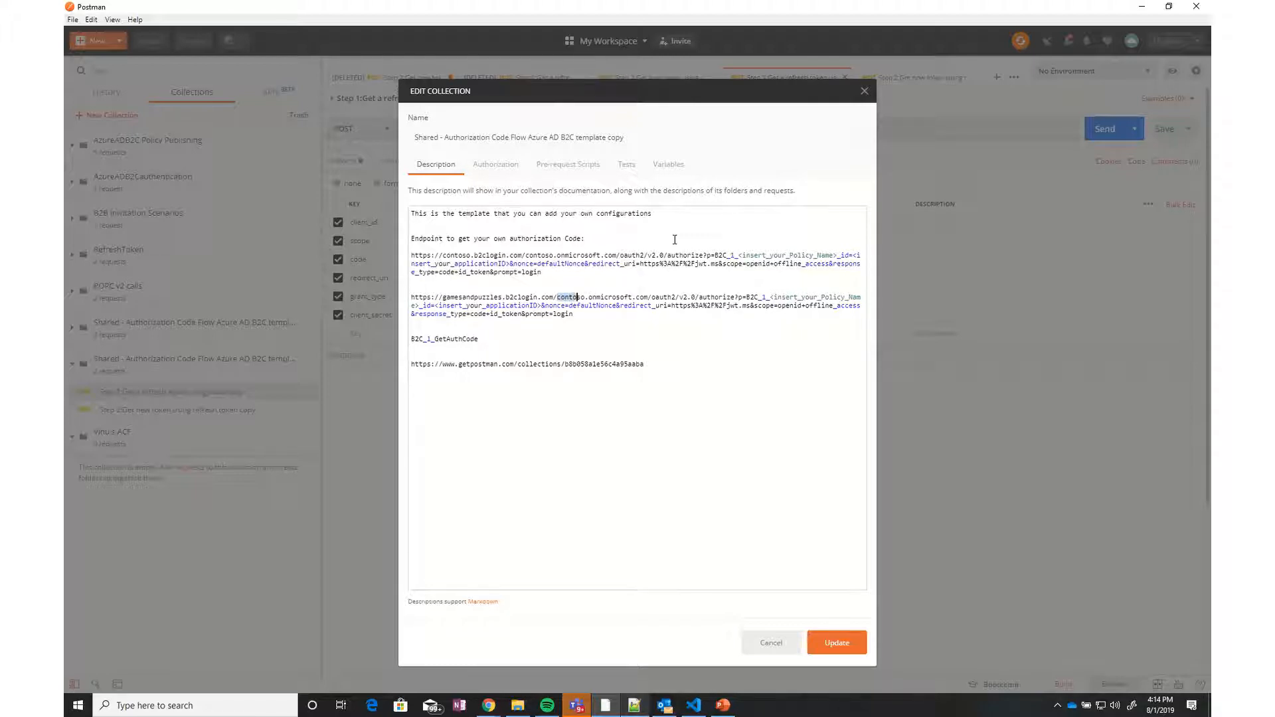
pyautogui.write('gamesandp')
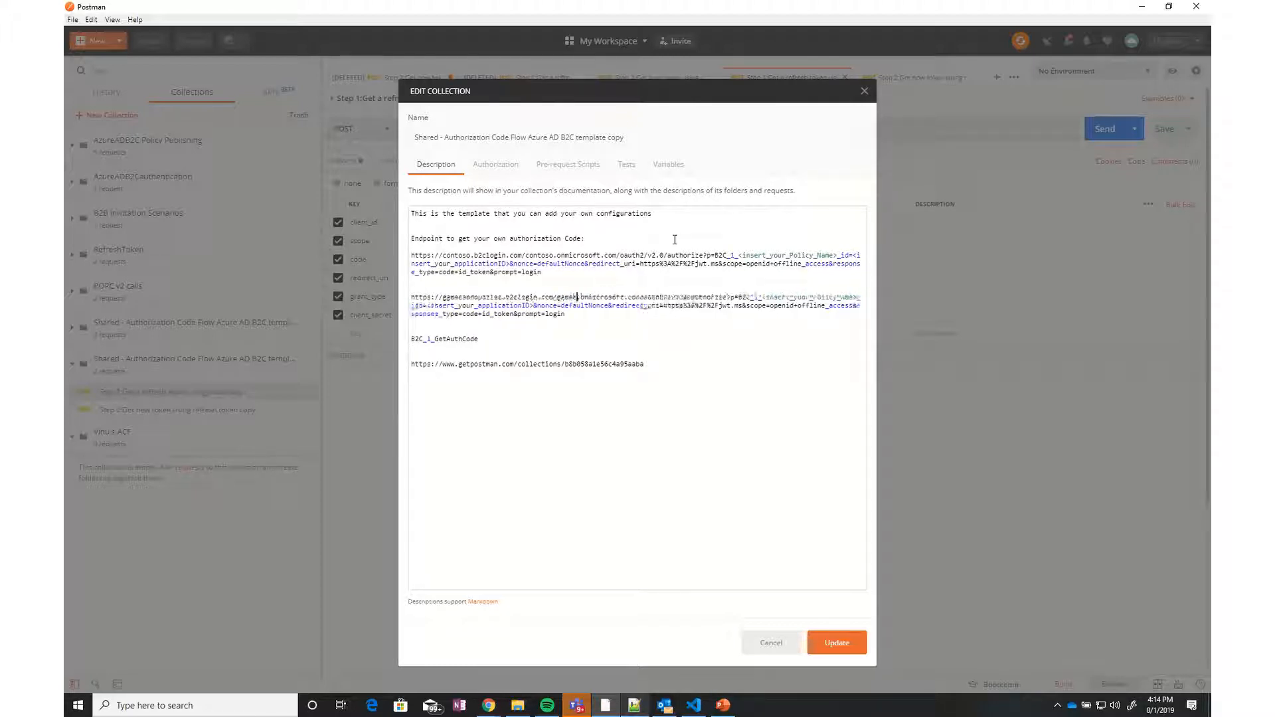
pyautogui.write('uzzles')
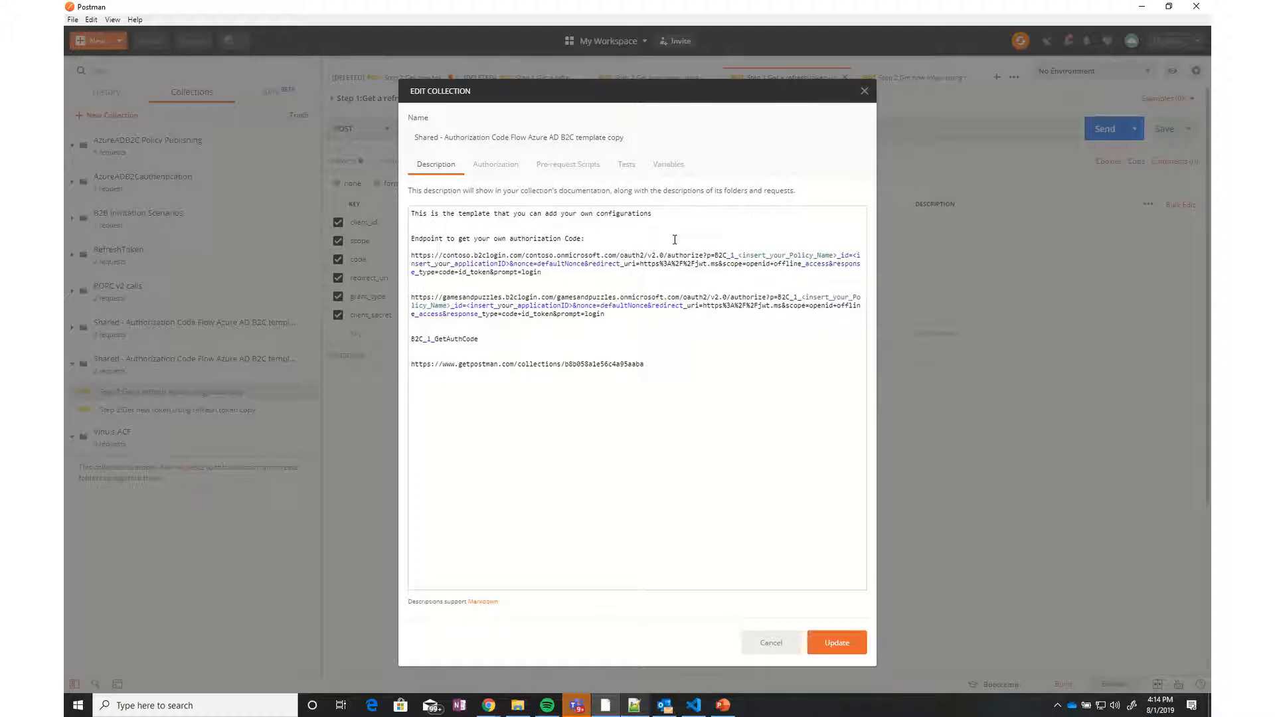
pyautogui.doubleClick(440, 339)
pyautogui.hotkey('ctrl', 'c')
pyautogui.click(814, 289)
pyautogui.hotkey('shift', 'Right')
pyautogui.hotkey('shift', 'Right')
pyautogui.hotkey('shift', 'Right')
pyautogui.hotkey('shift', 'Right')
pyautogui.hotkey('shift', 'Right')
pyautogui.hotkey('shift', 'Right')
pyautogui.hotkey('shift', 'Right')
pyautogui.hotkey('shift', 'Right')
pyautogui.hotkey('shift', 'Right')
pyautogui.hotkey('shift', 'Right')
pyautogui.hotkey('shift', 'Right')
pyautogui.hotkey('shift', 'Right')
pyautogui.hotkey('shift', 'Right')
pyautogui.hotkey('shift', 'Right')
pyautogui.hotkey('shift', 'Right')
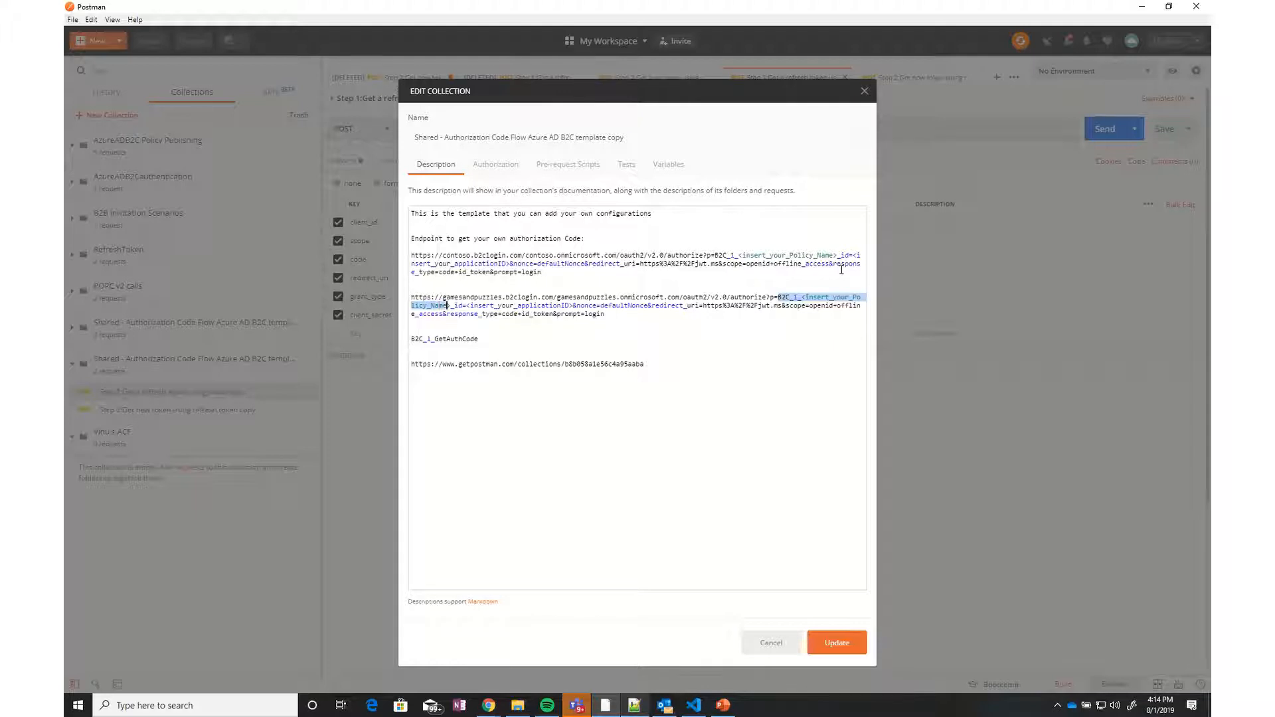
pyautogui.hotkey('ctrl', 'v')
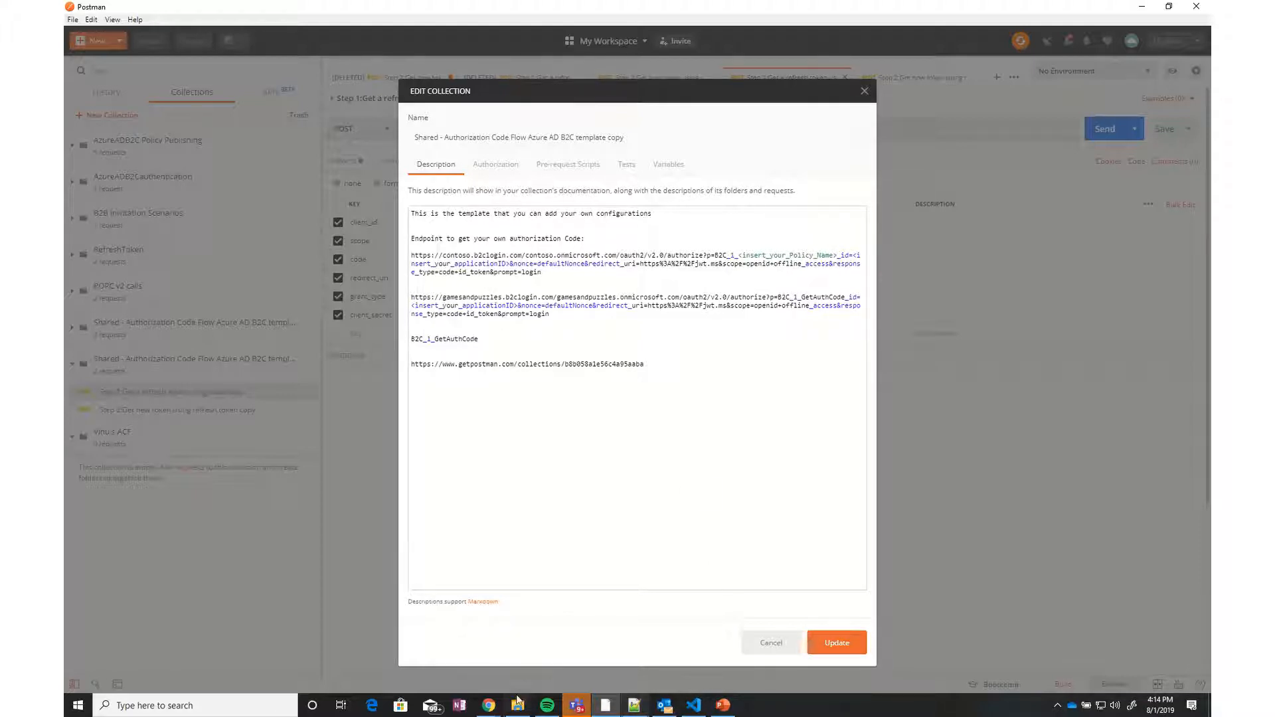
# Copy the Application ID from JWT_Demo's Properties page in Azure and return to Postman
pyautogui.moveTo(489, 710)
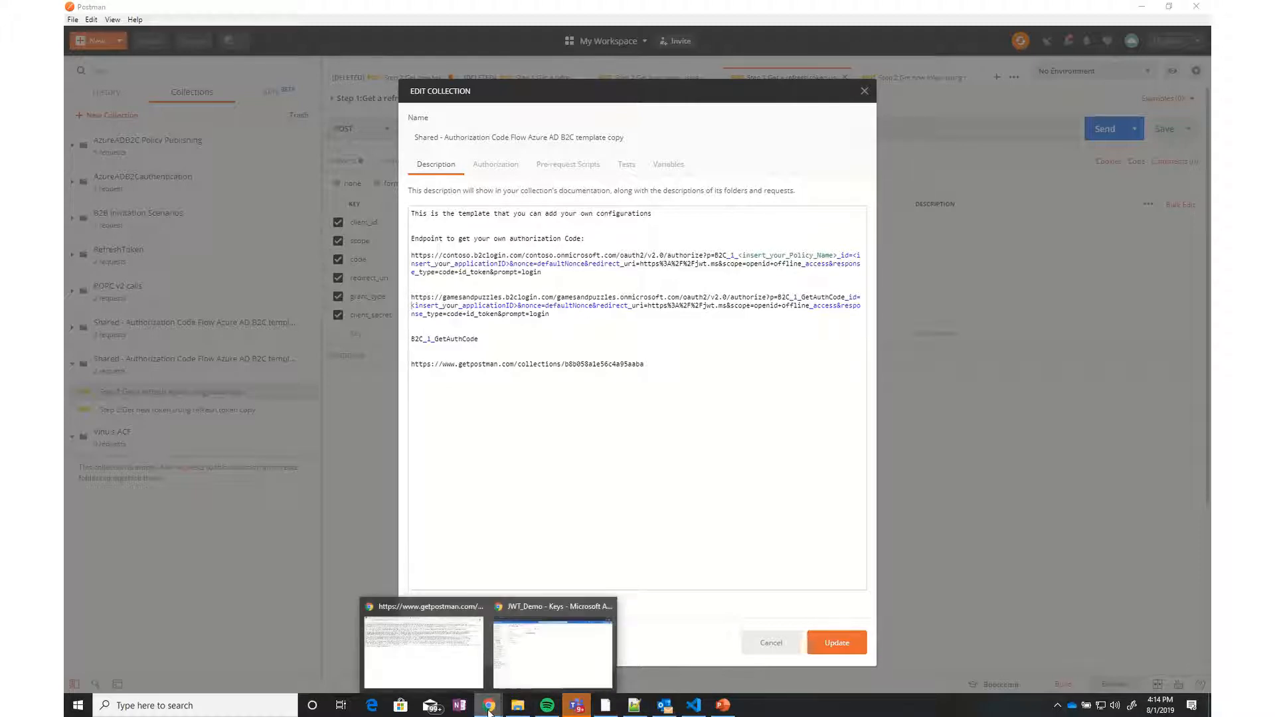
pyautogui.click(525, 660)
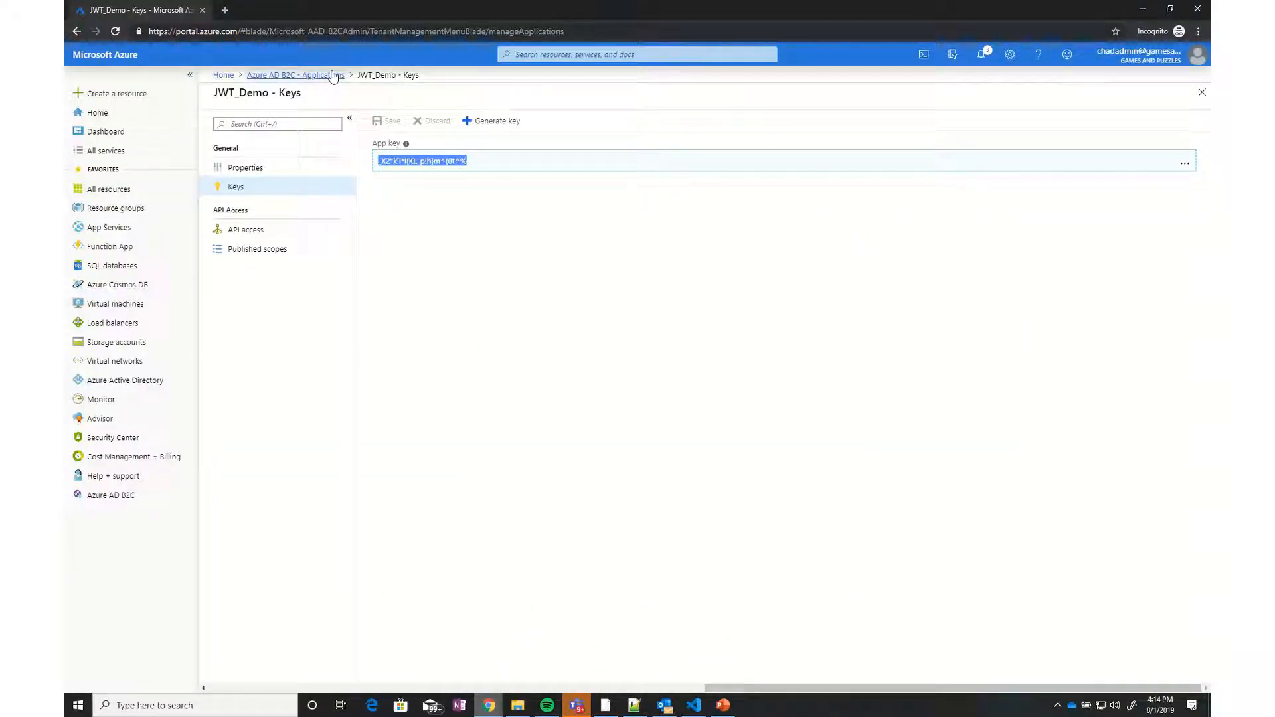
pyautogui.click(257, 167)
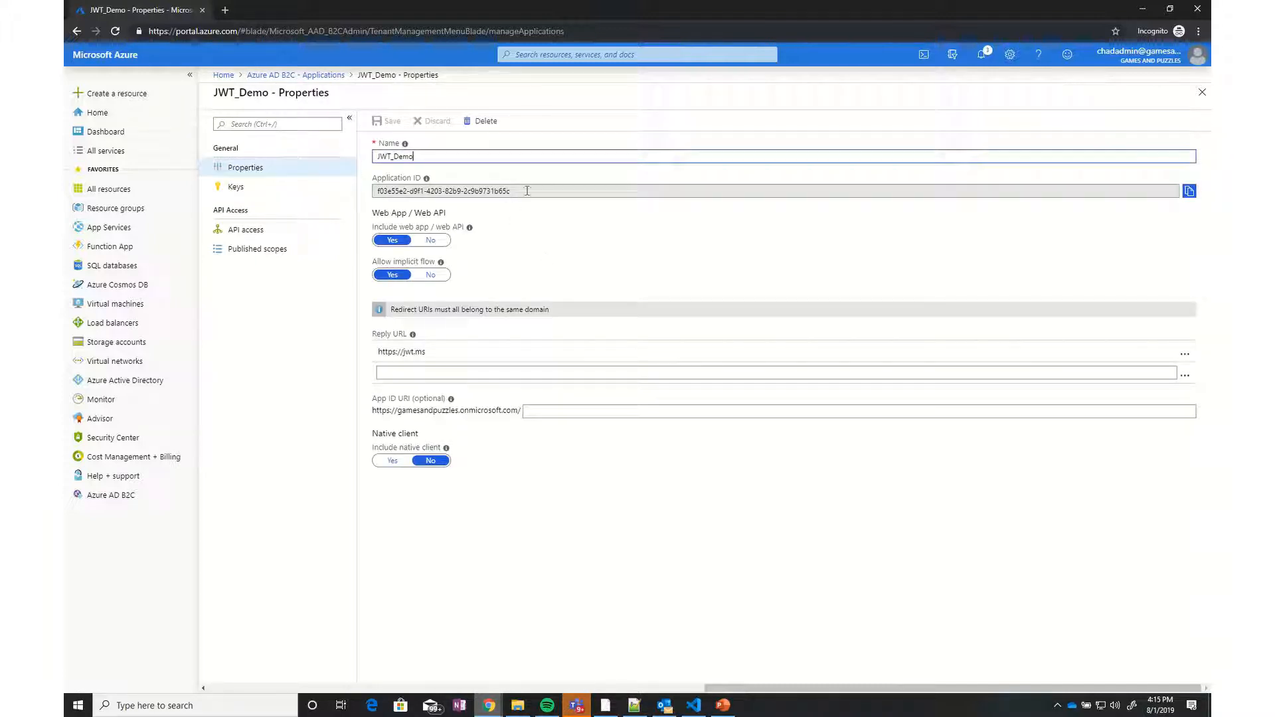
pyautogui.click(1189, 191)
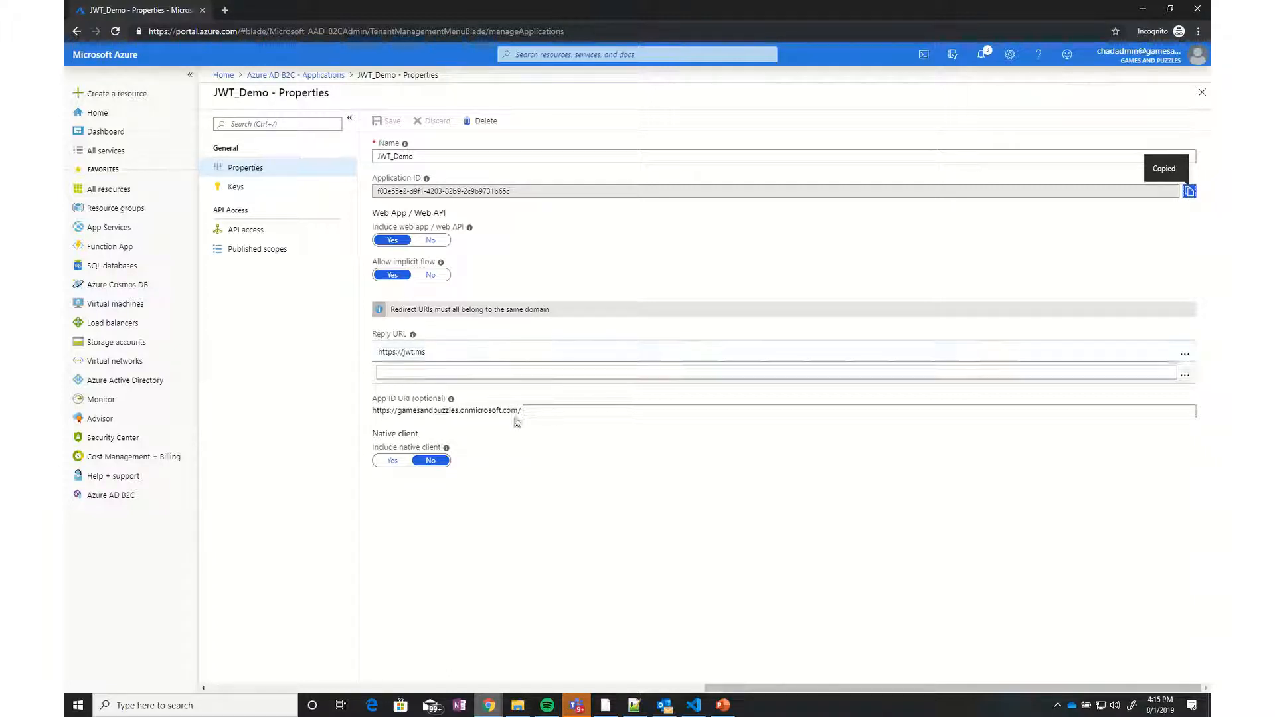
pyautogui.click(607, 708)
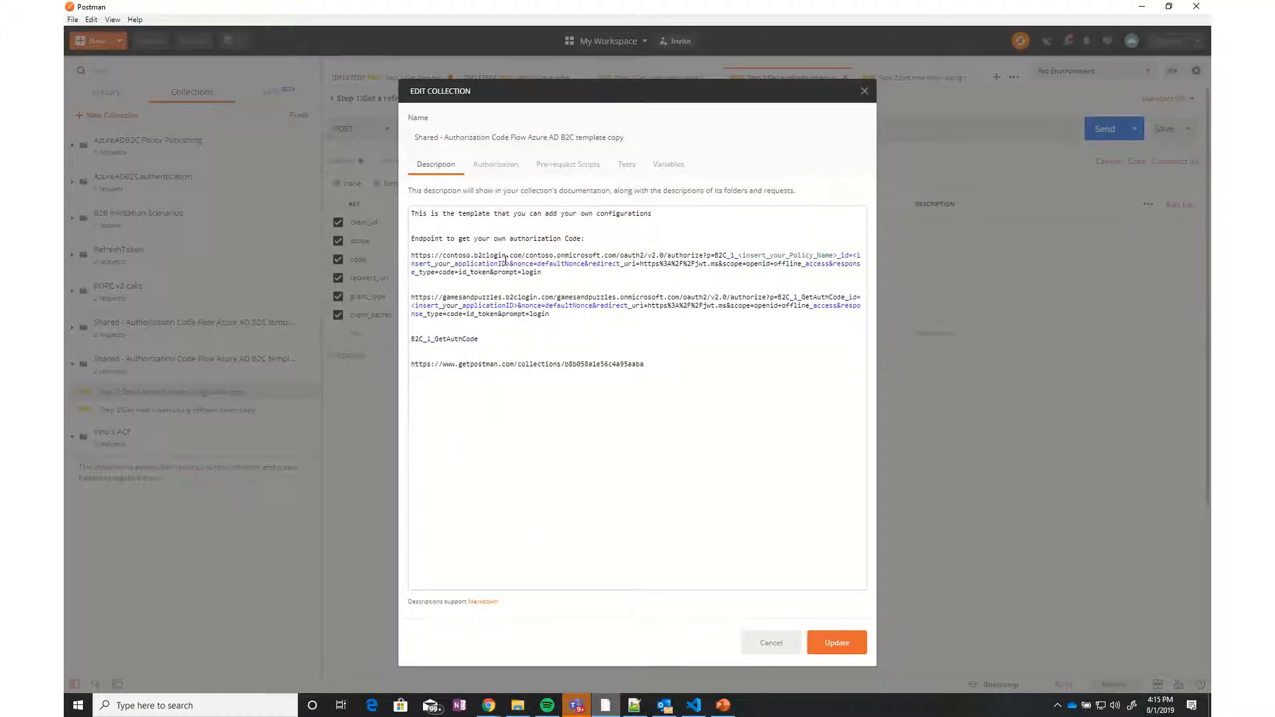
# Replace <insert_your_applicationID> in the second URL with JWT_Demo's ID, then update the collection
pyautogui.hotkey('shift', 'Right')
pyautogui.hotkey('shift', 'Right')
pyautogui.hotkey('shift', 'Right')
pyautogui.hotkey('shift', 'Right')
pyautogui.hotkey('shift', 'Right')
pyautogui.hotkey('shift', 'Right')
pyautogui.hotkey('shift', 'Right')
pyautogui.hotkey('shift', 'Right')
pyautogui.hotkey('shift', 'Right')
pyautogui.hotkey('shift', 'Right')
pyautogui.hotkey('shift', 'Right')
pyautogui.hotkey('shift', 'Right')
pyautogui.hotkey('shift', 'Right')
pyautogui.hotkey('shift', 'Right')
pyautogui.hotkey('shift', 'Right')
pyautogui.hotkey('shift', 'Right')
pyautogui.hotkey('shift', 'Right')
pyautogui.hotkey('shift', 'Right')
pyautogui.hotkey('shift', 'Right')
pyautogui.hotkey('shift', 'Right')
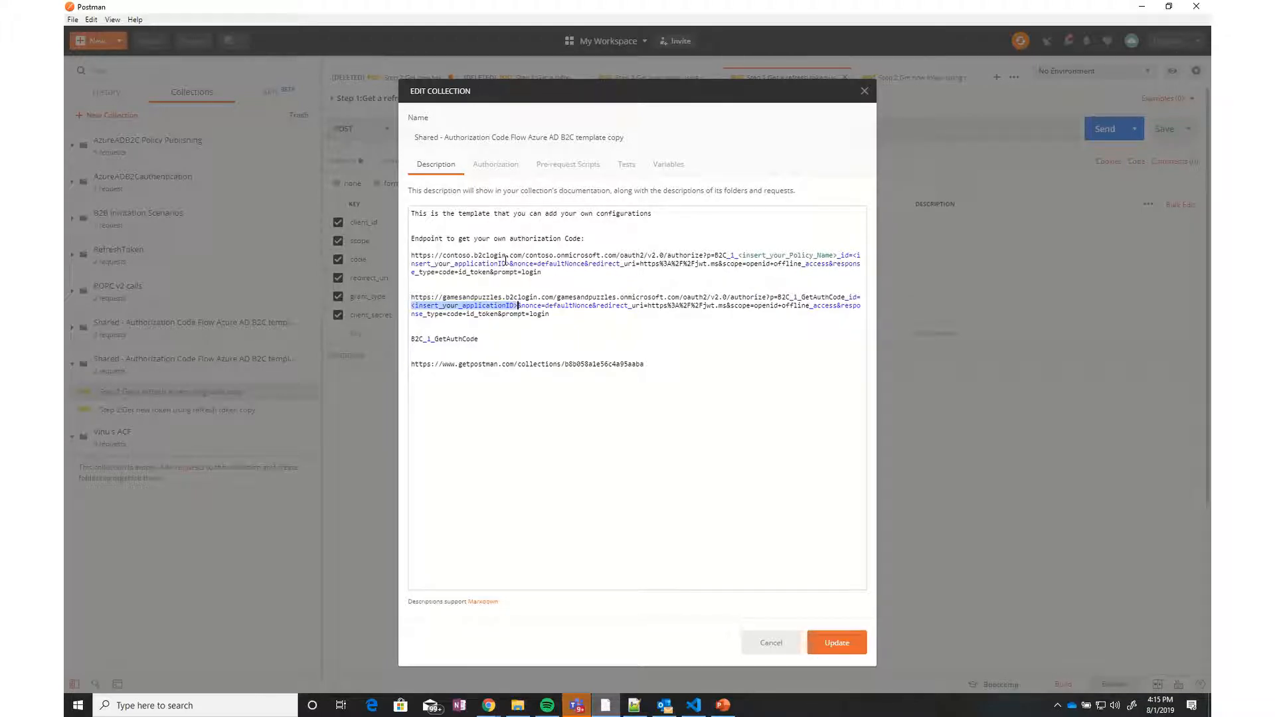
pyautogui.hotkey('ctrl', 'v')
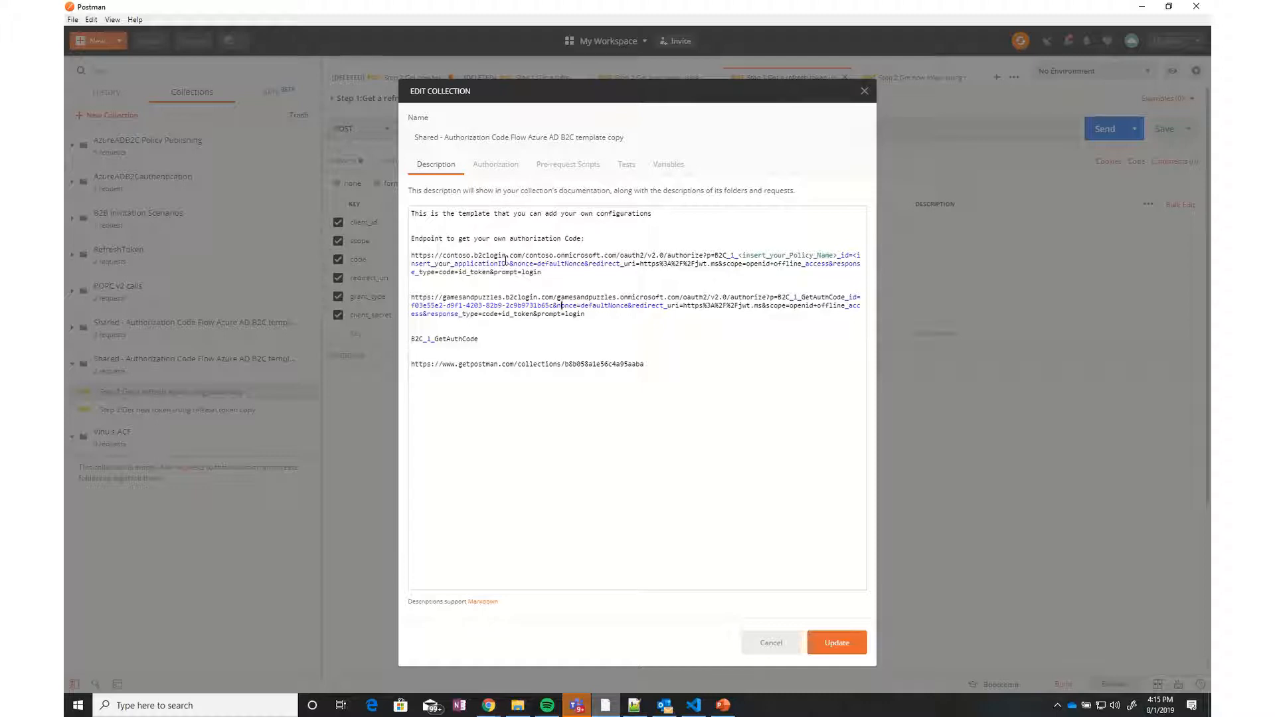
pyautogui.press('Right')
pyautogui.press('Right')
pyautogui.press('Right')
pyautogui.press('Right')
pyautogui.press('Right')
pyautogui.press('Right')
pyautogui.press('Right')
pyautogui.press('Right')
pyautogui.press('Right')
pyautogui.press('Right')
pyautogui.press('Right')
pyautogui.press('Right')
pyautogui.press('Right')
pyautogui.press('Down')
pyautogui.hotkey('shift', 'Up')
pyautogui.hotkey('shift', 'Up')
pyautogui.hotkey('shift', 'Up')
pyautogui.hotkey('shift', 'Down')
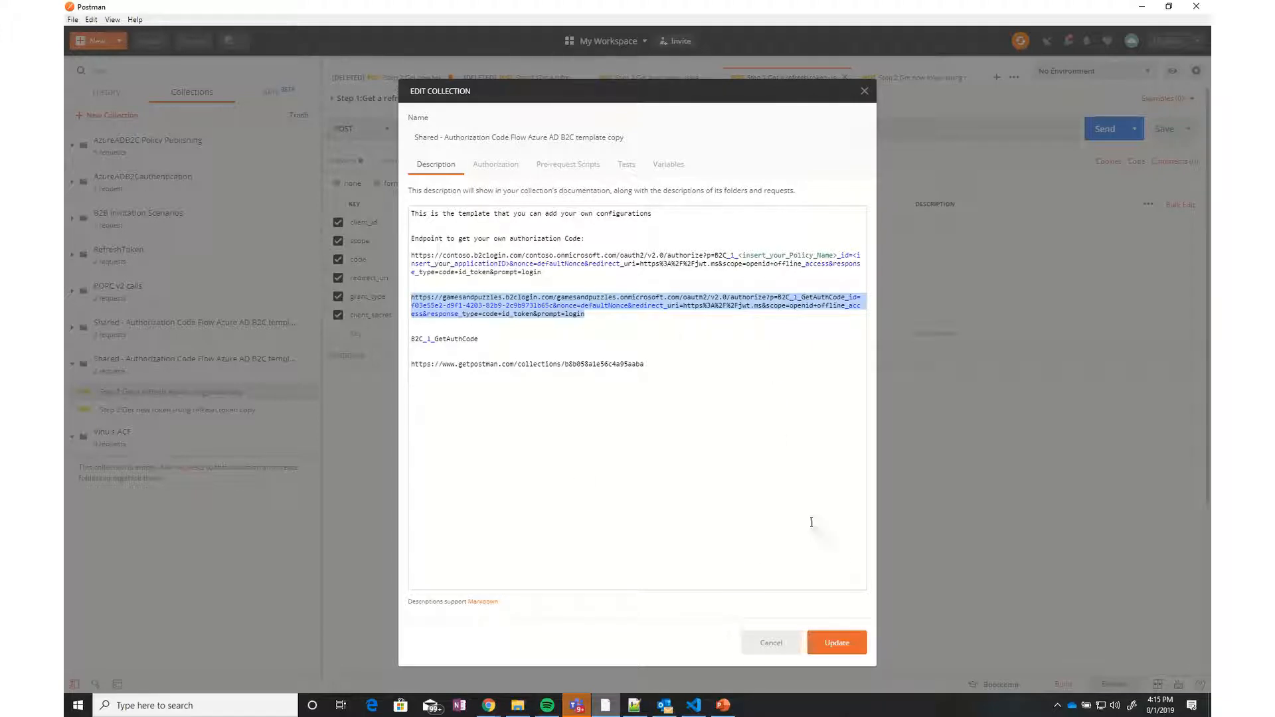
pyautogui.click(837, 643)
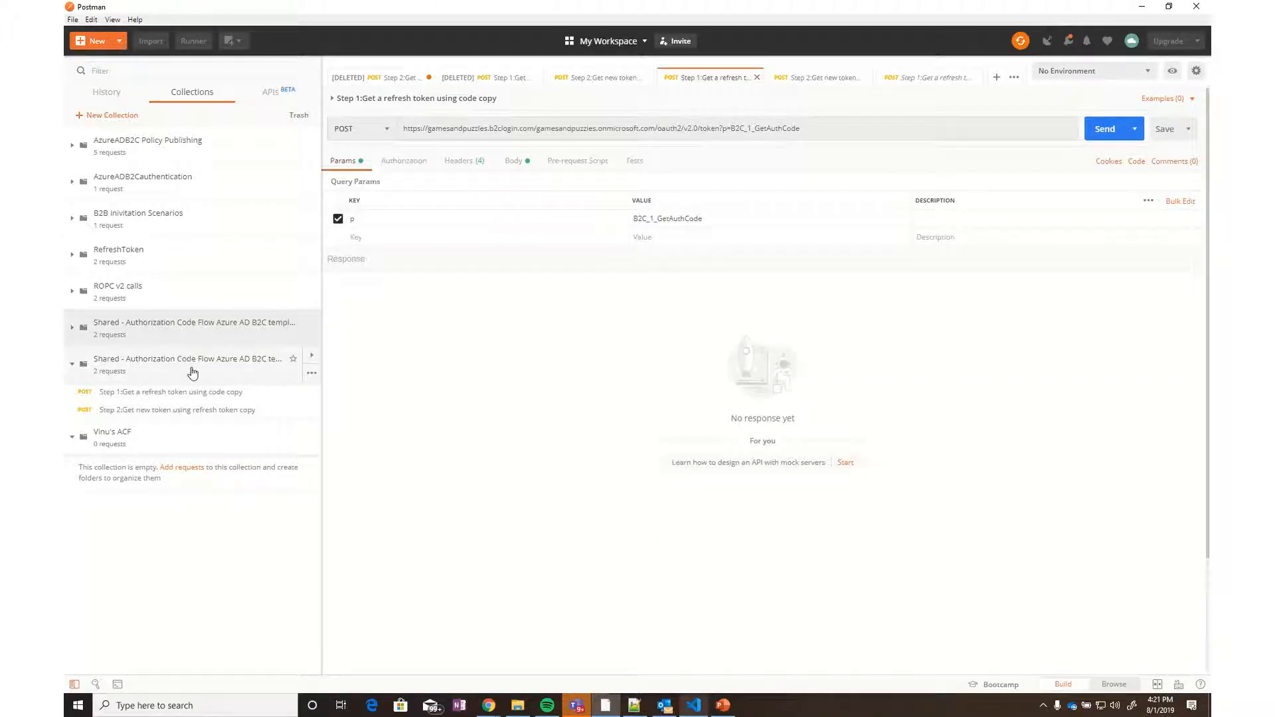
# Open the collection's description for editing and paste another authorize URL into it
pyautogui.click(202, 370)
pyautogui.click(201, 370)
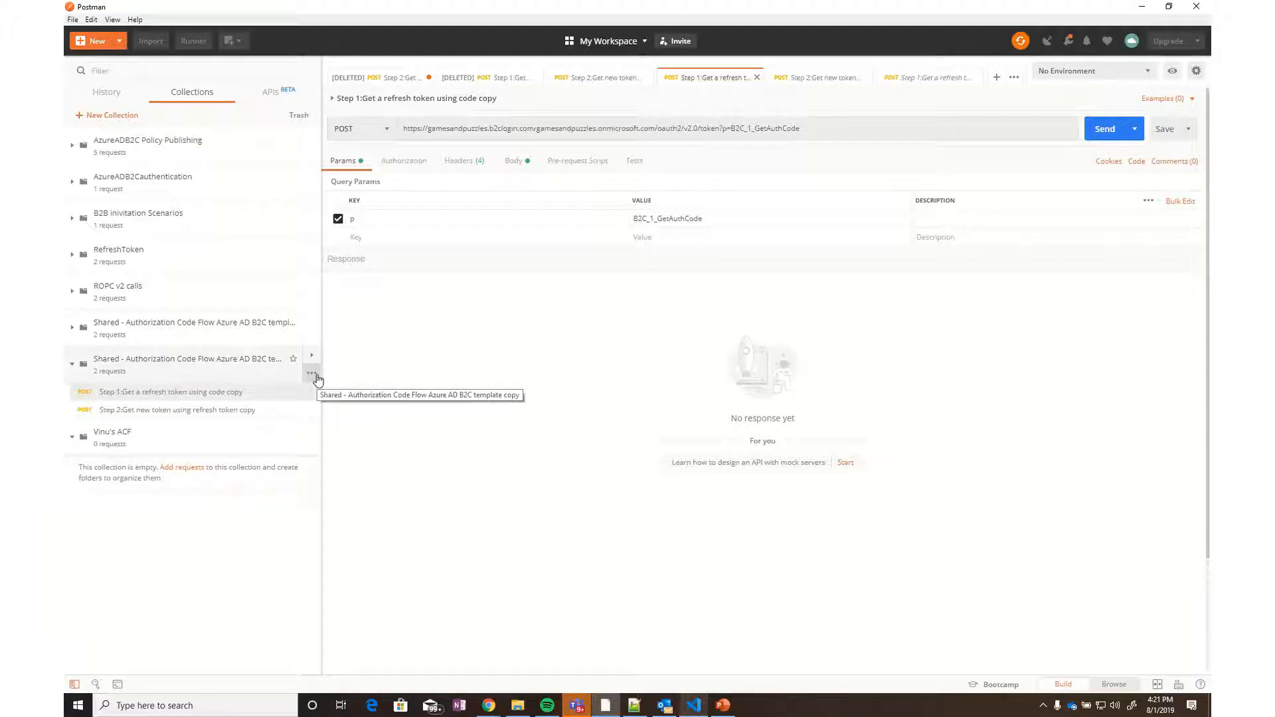
pyautogui.click(313, 376)
pyautogui.click(227, 447)
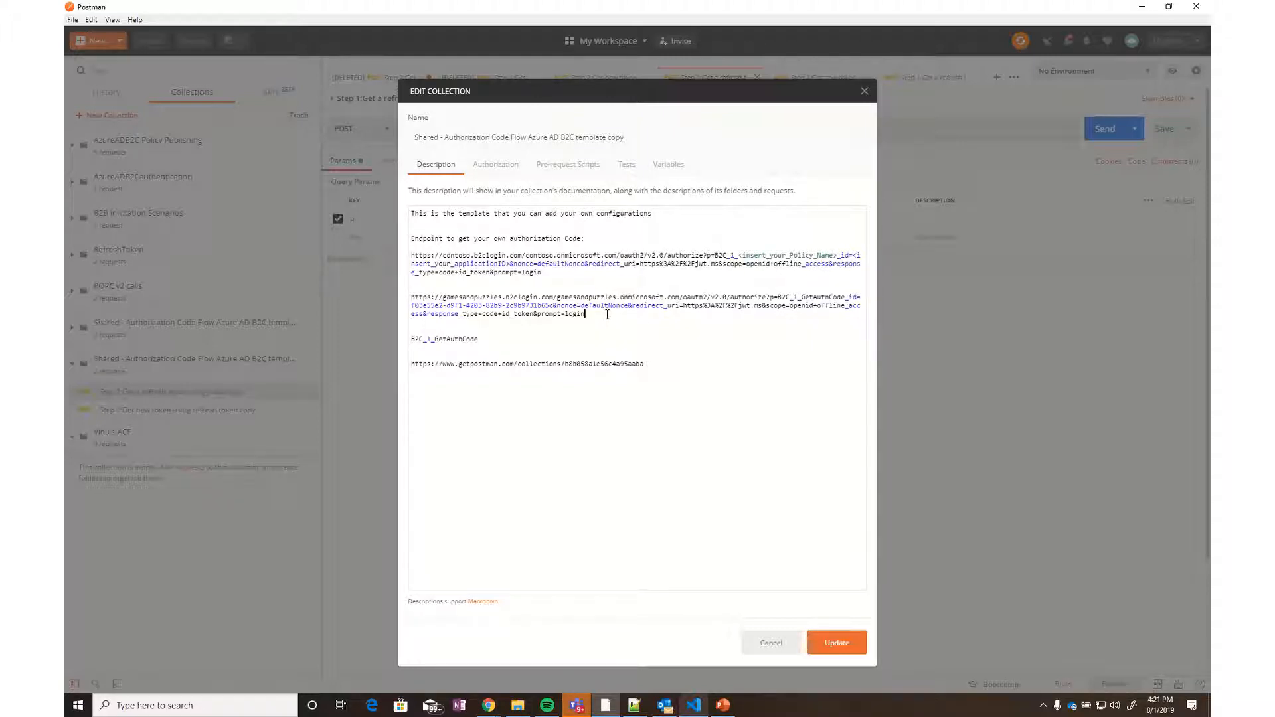
pyautogui.press('Return')
pyautogui.press('Return')
pyautogui.hotkey('ctrl', 'v')
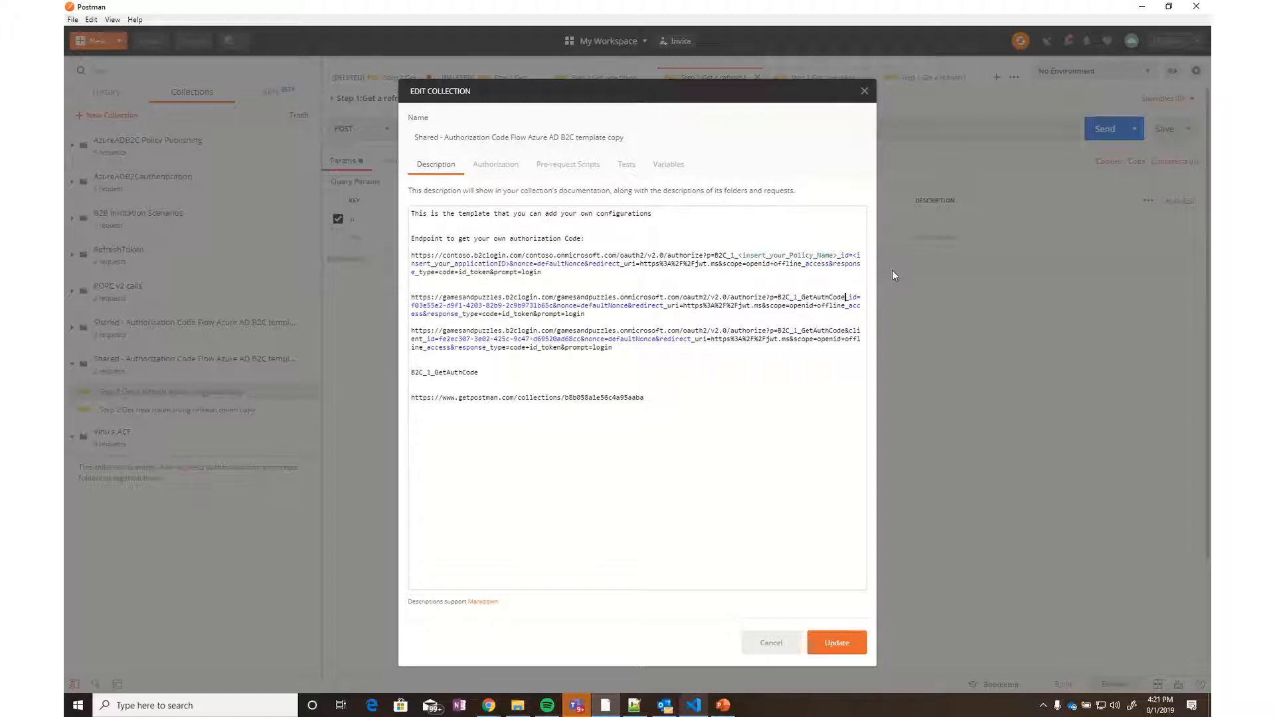
# Fix the pasted URL so its client parameter reads '&client'
pyautogui.press('Left')
pyautogui.write('client')
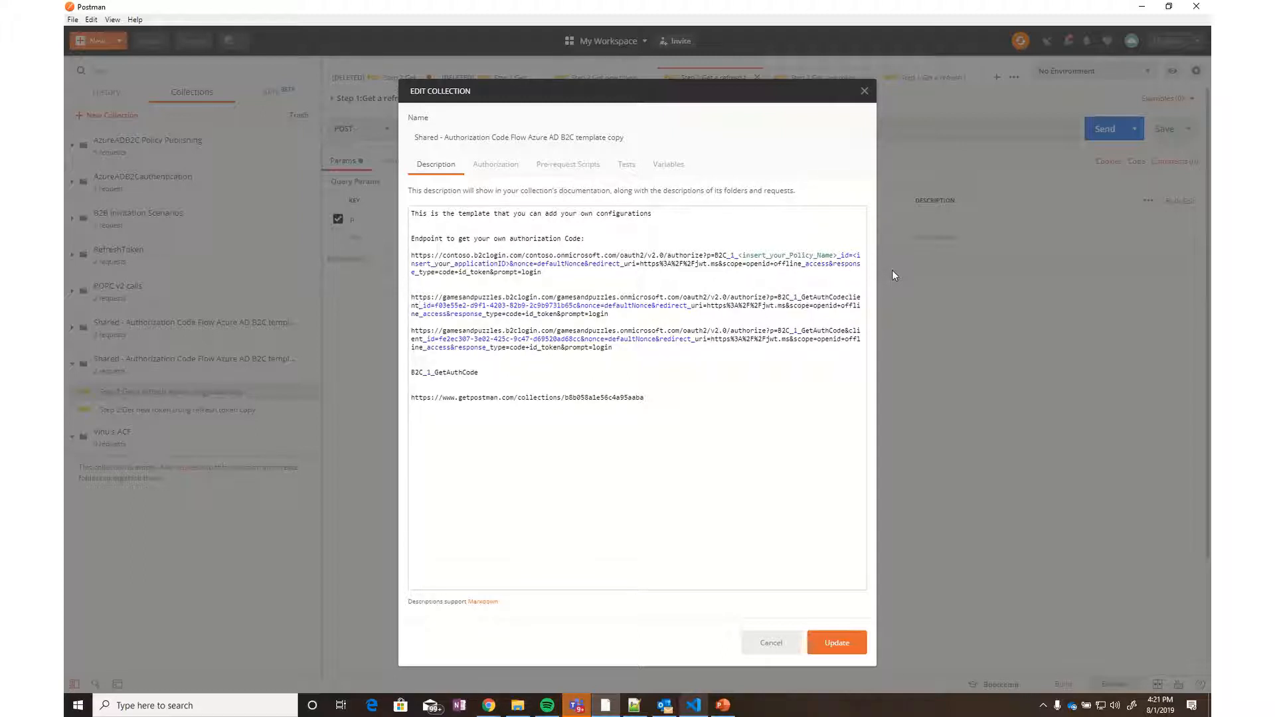
pyautogui.press('BackSpace')
pyautogui.press('BackSpace')
pyautogui.press('BackSpace')
pyautogui.press('BackSpace')
pyautogui.press('BackSpace')
pyautogui.press('BackSpace')
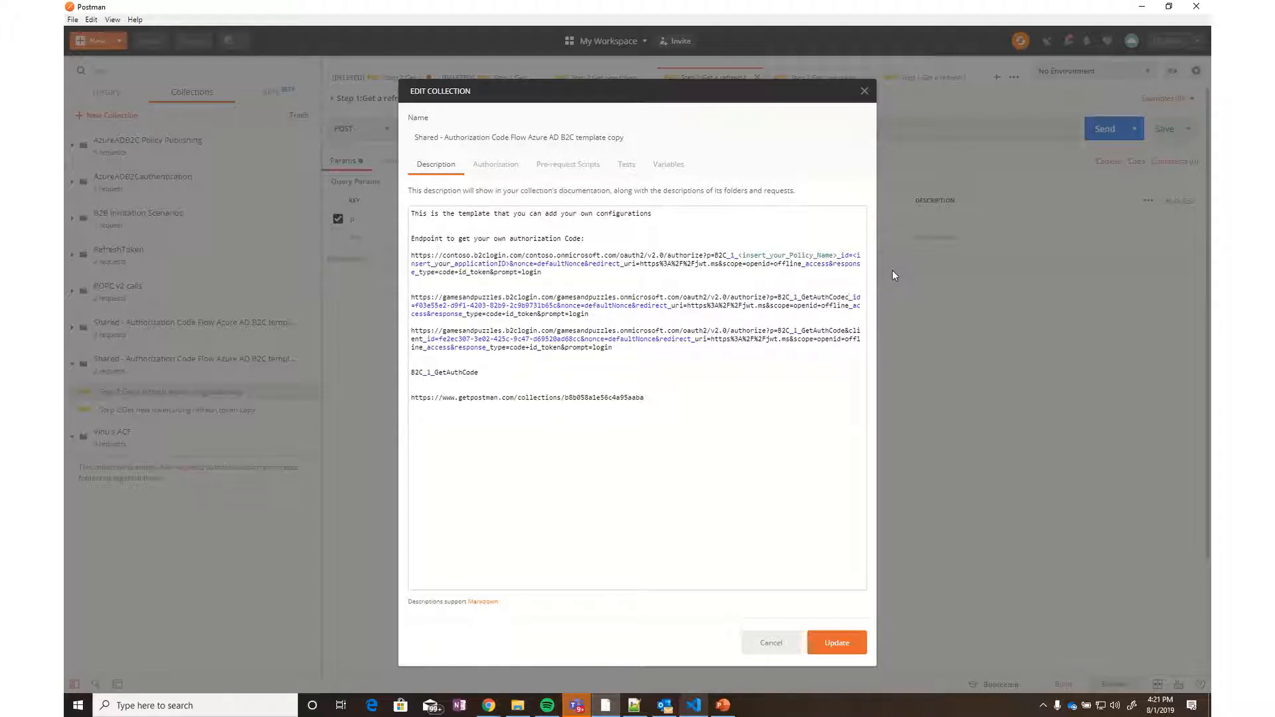
pyautogui.press('BackSpace')
pyautogui.write('&client')
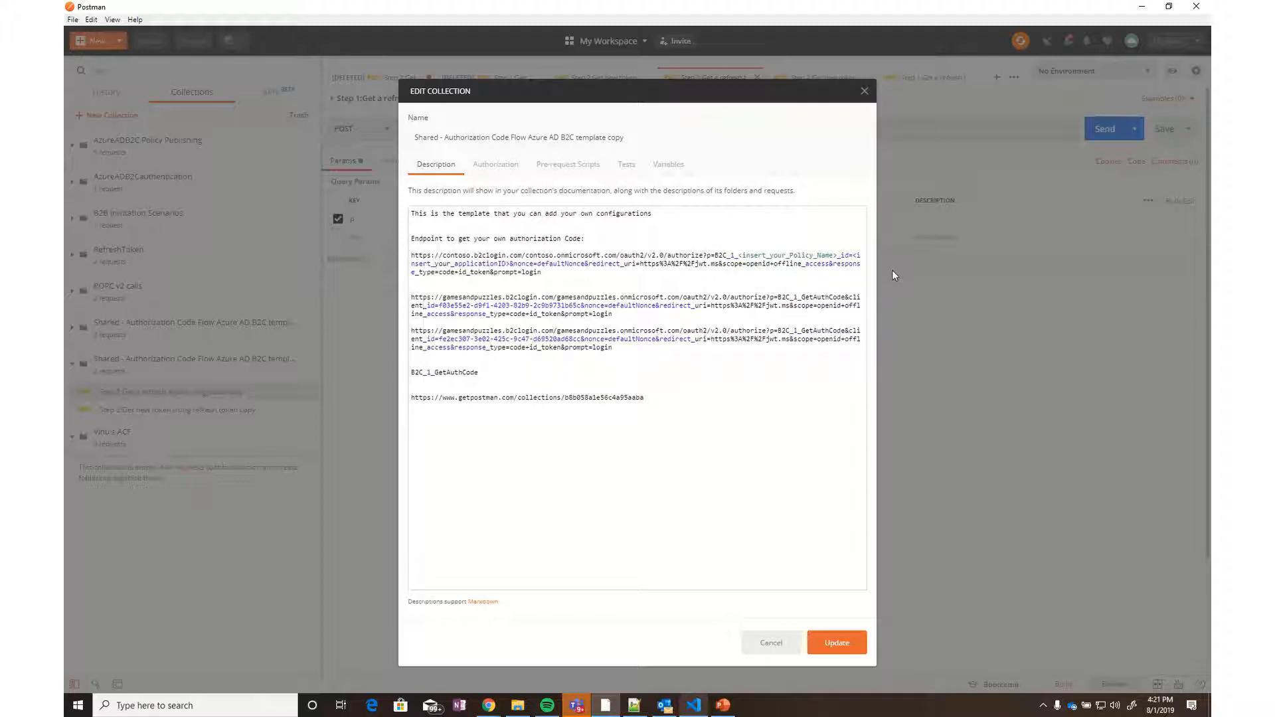
# Delete the extra authorize URL, keeping one gamesandpuzzles URL, and save the collection
pyautogui.press('Down')
pyautogui.hotkey('shift', 'Down')
pyautogui.hotkey('shift', 'Down')
pyautogui.hotkey('shift', 'Down')
pyautogui.hotkey('shift', 'Down')
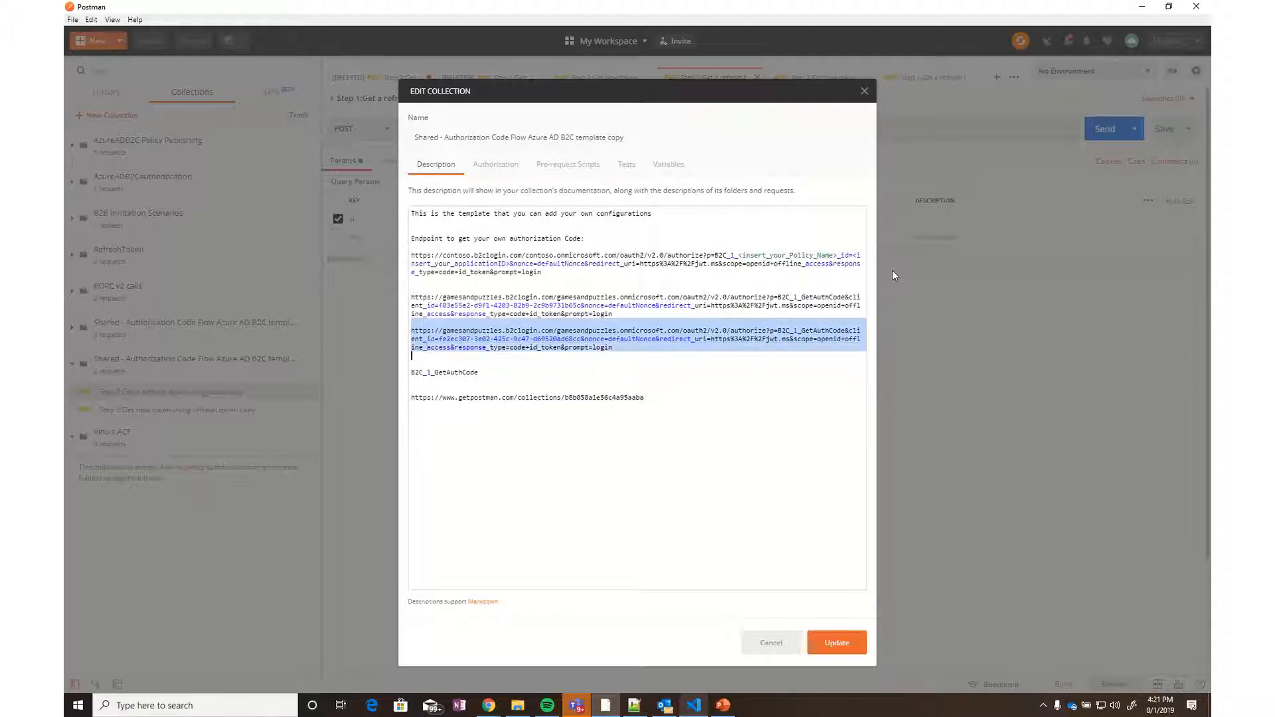
pyautogui.press('BackSpace')
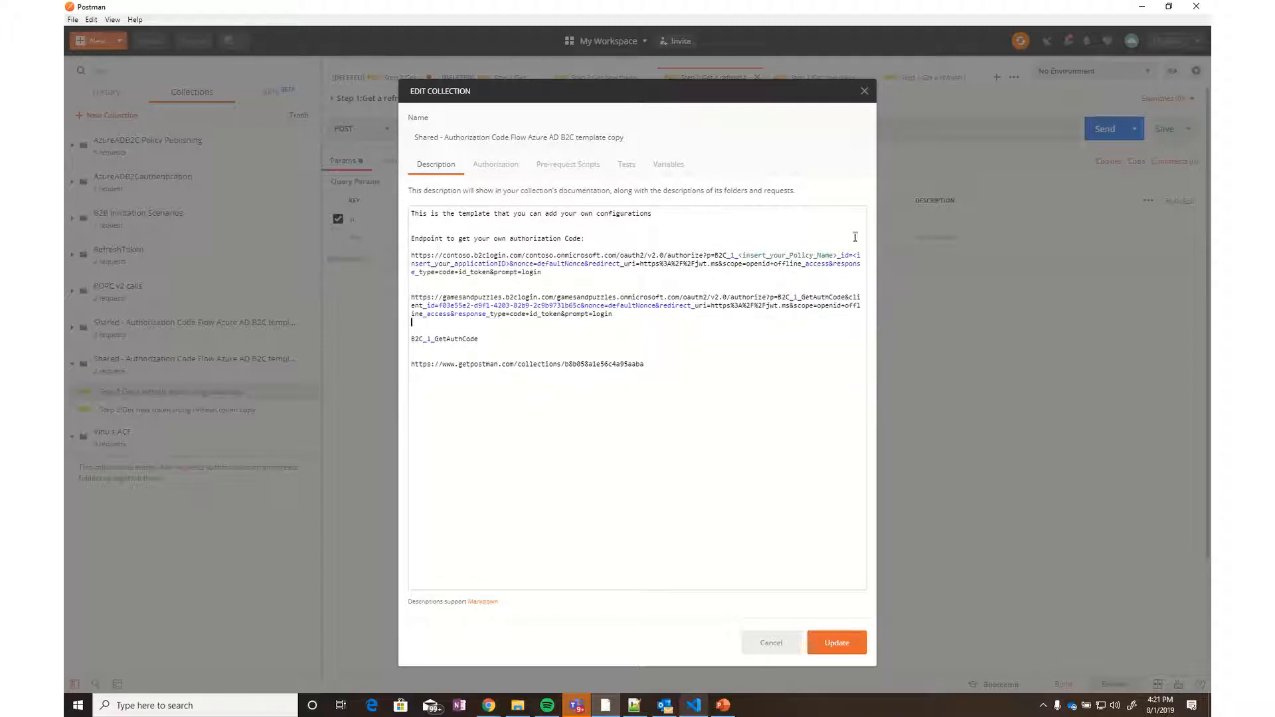
pyautogui.moveTo(683, 319); pyautogui.dragTo(399, 304)
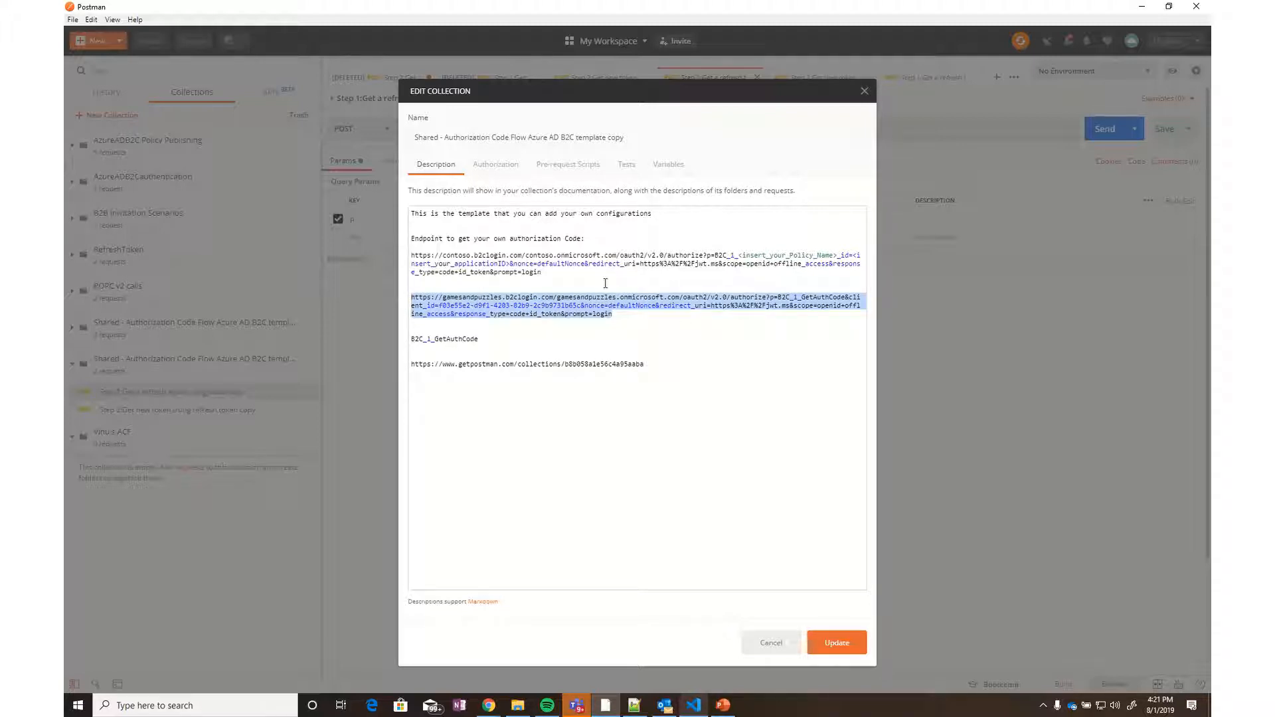
pyautogui.click(522, 324)
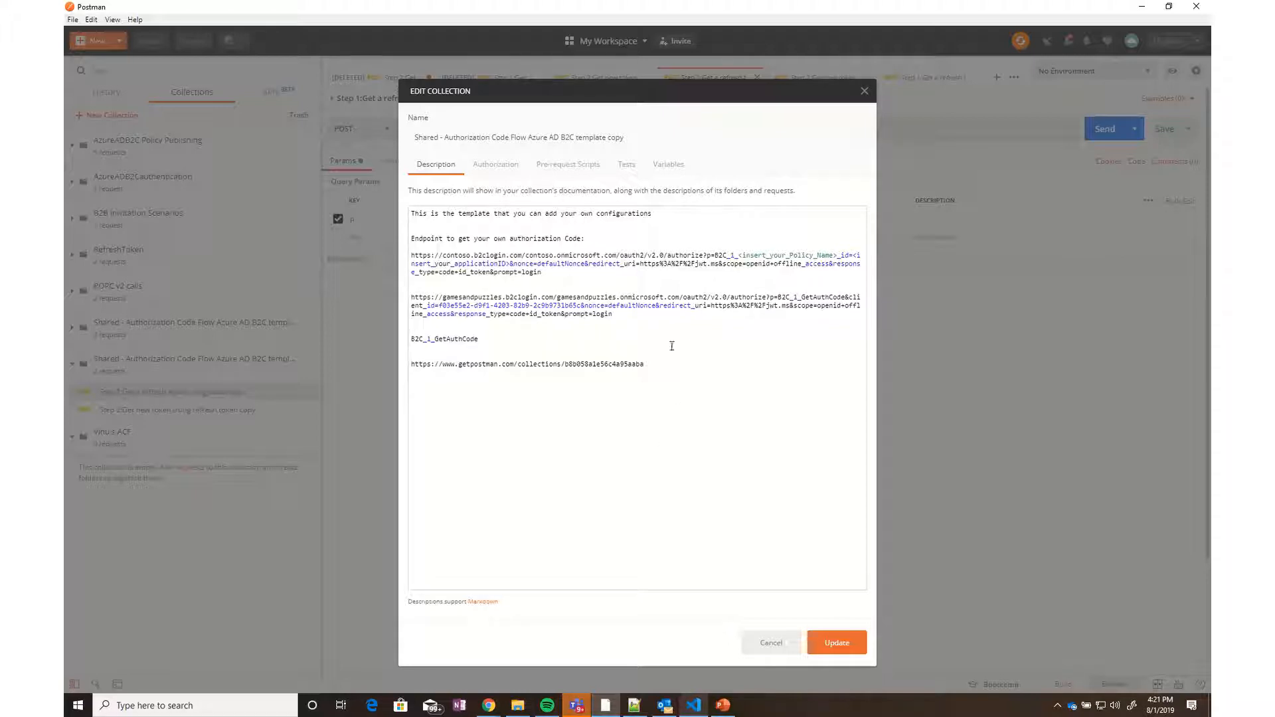
pyautogui.click(830, 646)
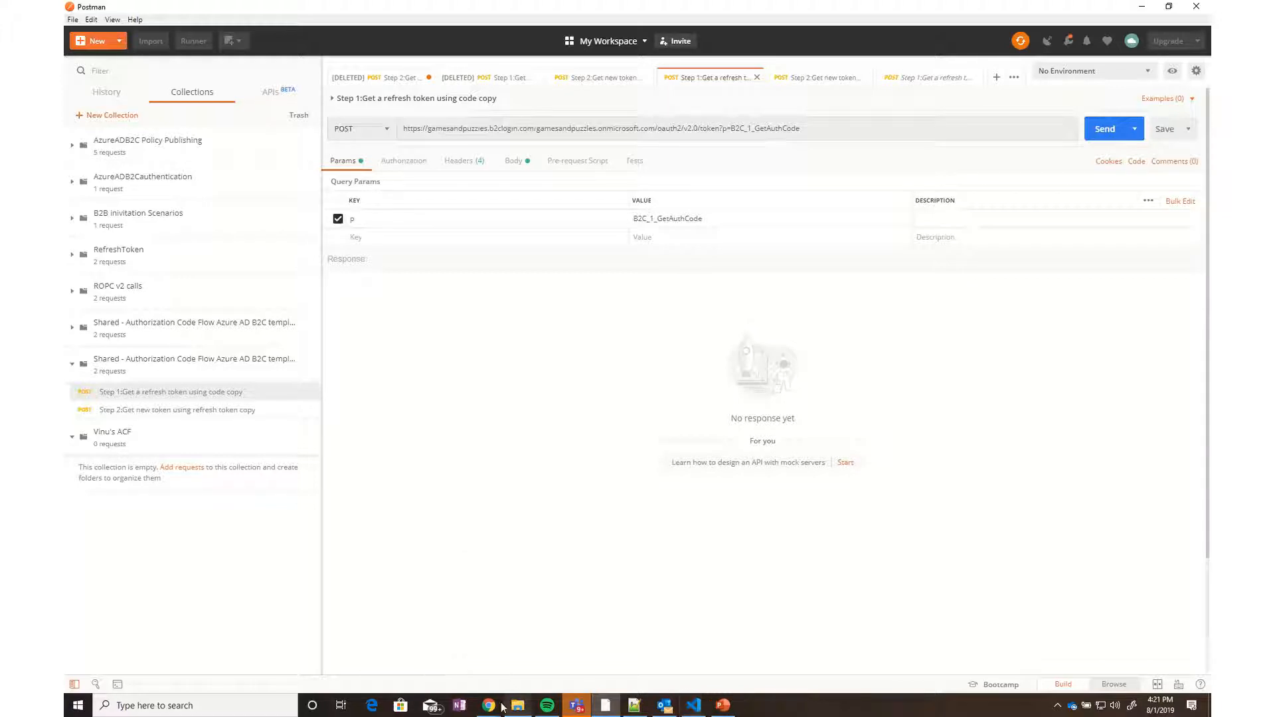
# Load the B2C authorize URL in Chrome's address bar
pyautogui.moveTo(490, 706)
pyautogui.click(522, 660)
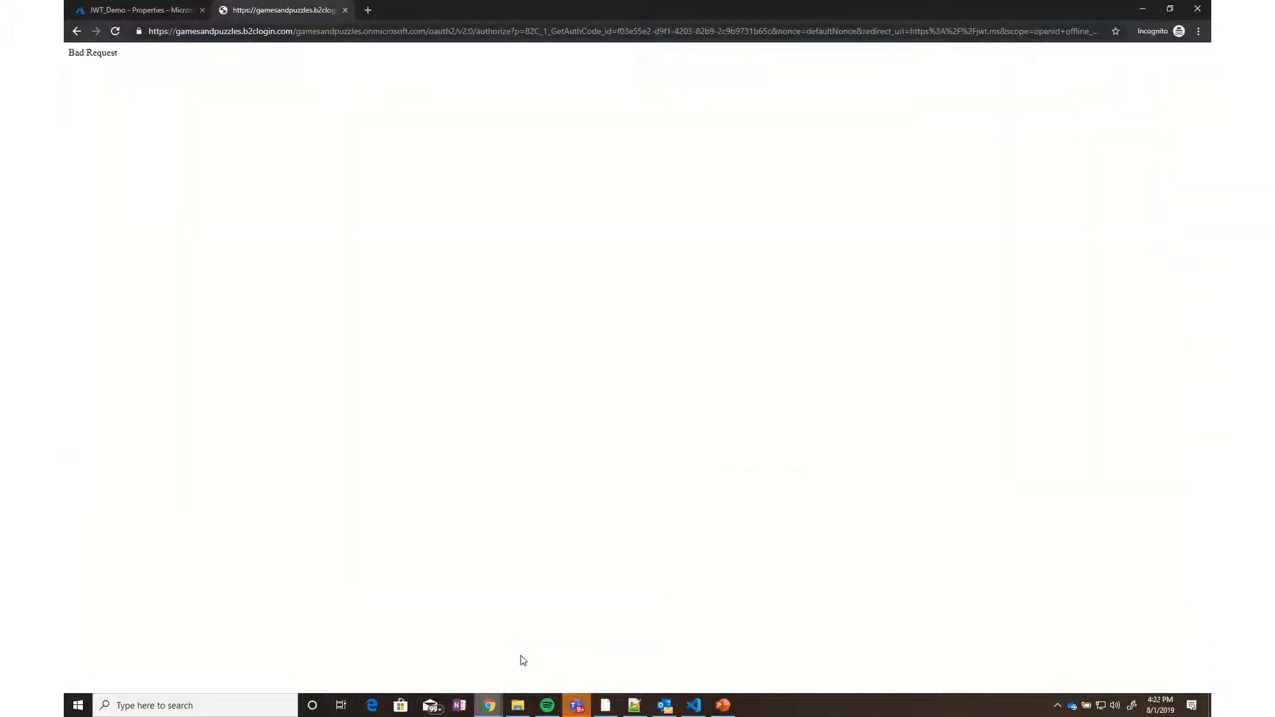
pyautogui.click(431, 30)
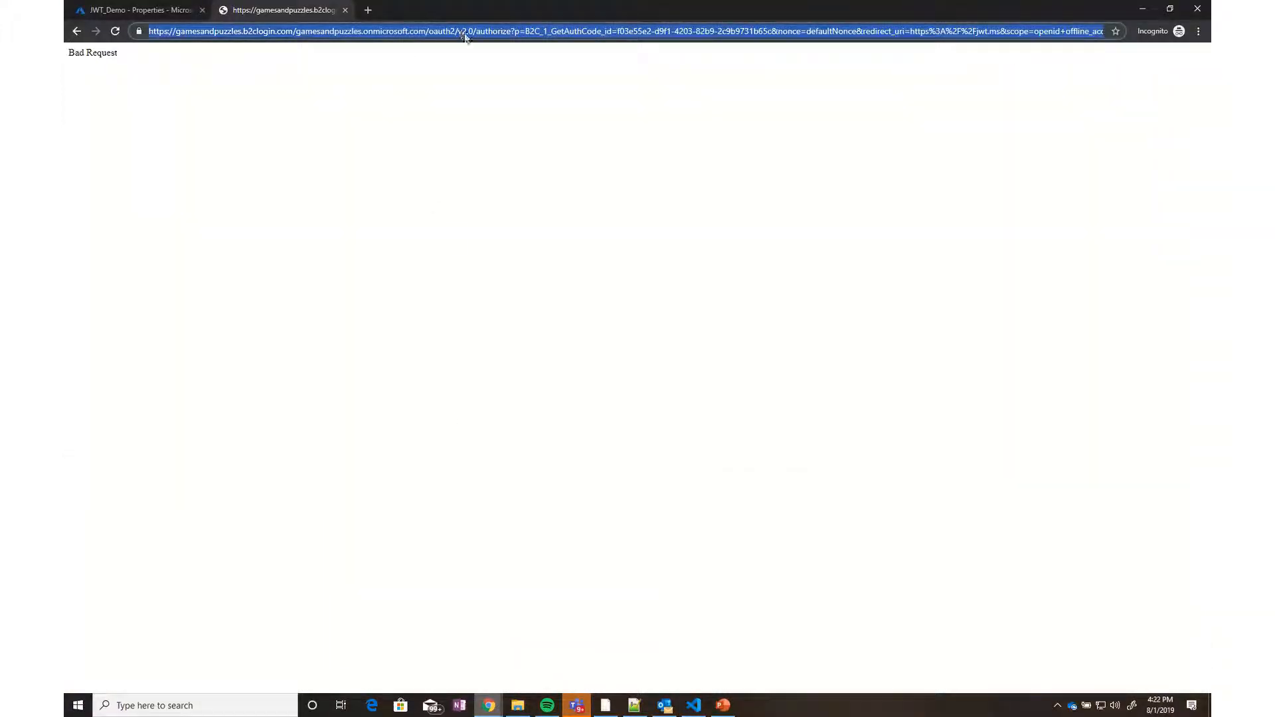
pyautogui.hotkey('ctrl', 'v')
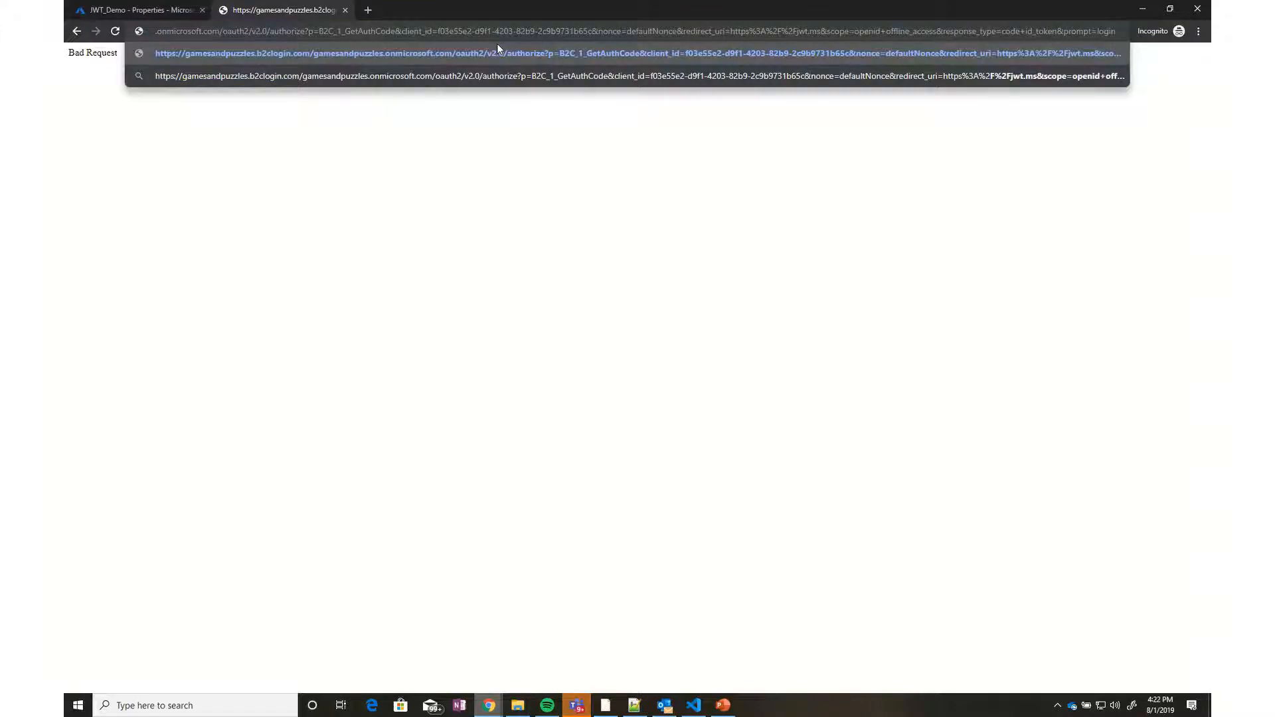
pyautogui.press('Return')
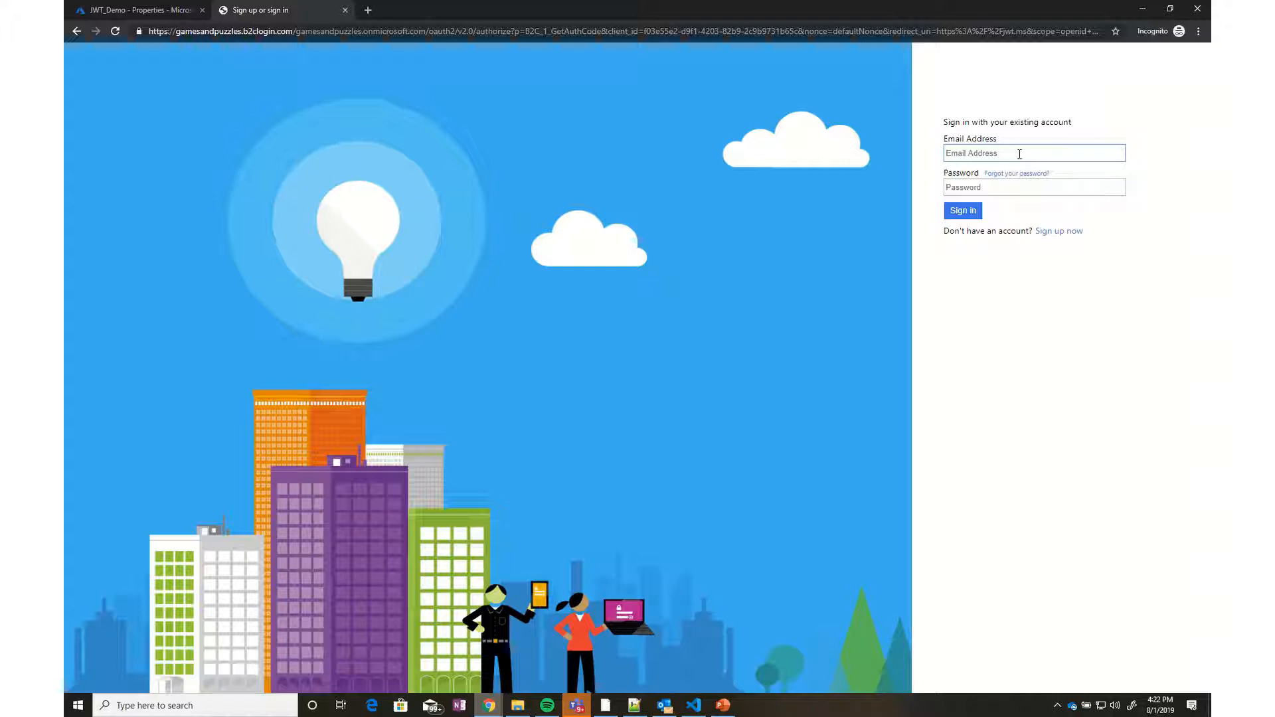
# Sign in with the test account's e-mail and password, then select the returned jwt.ms address
pyautogui.press('Tab')
pyautogui.write('P')
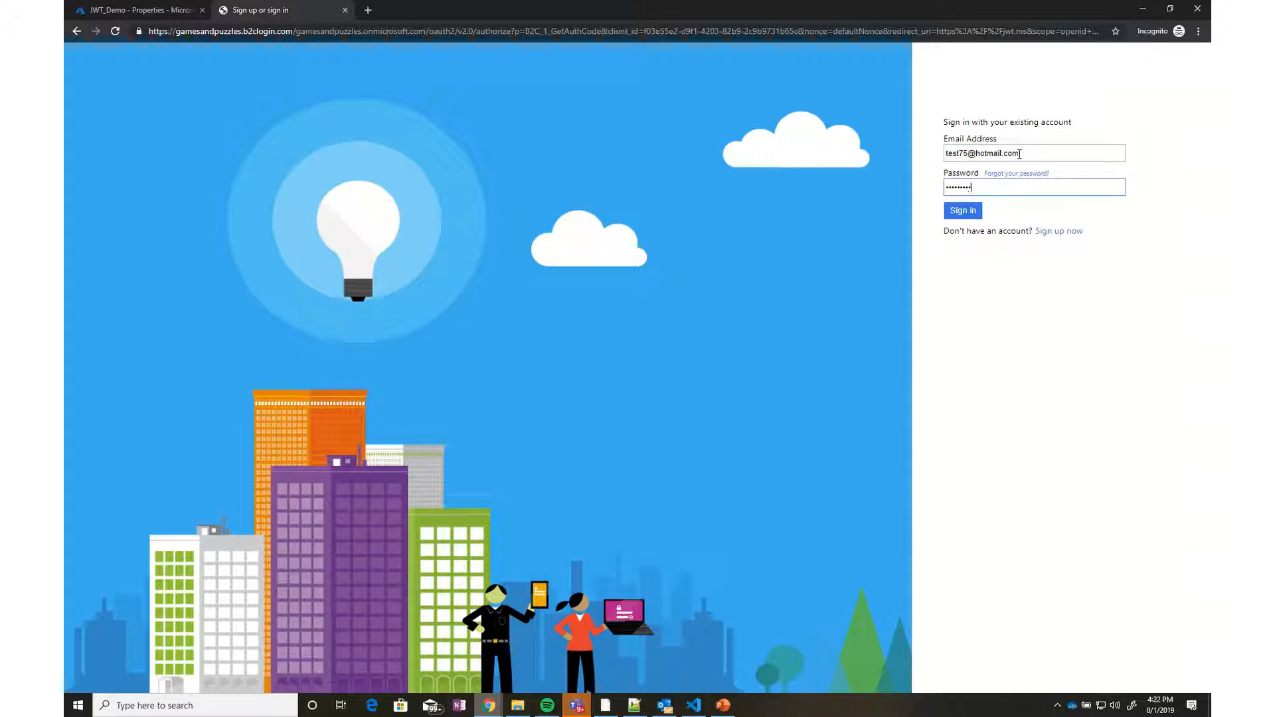
pyautogui.press('Return')
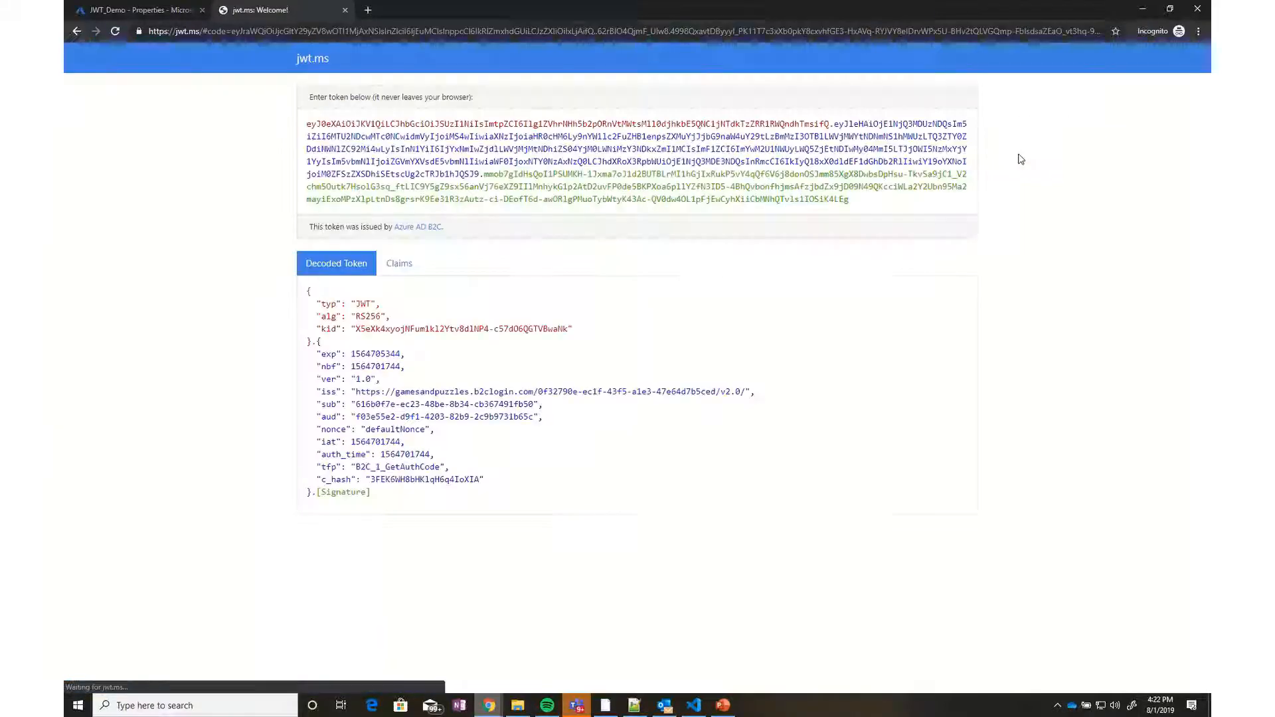
pyautogui.click(311, 34)
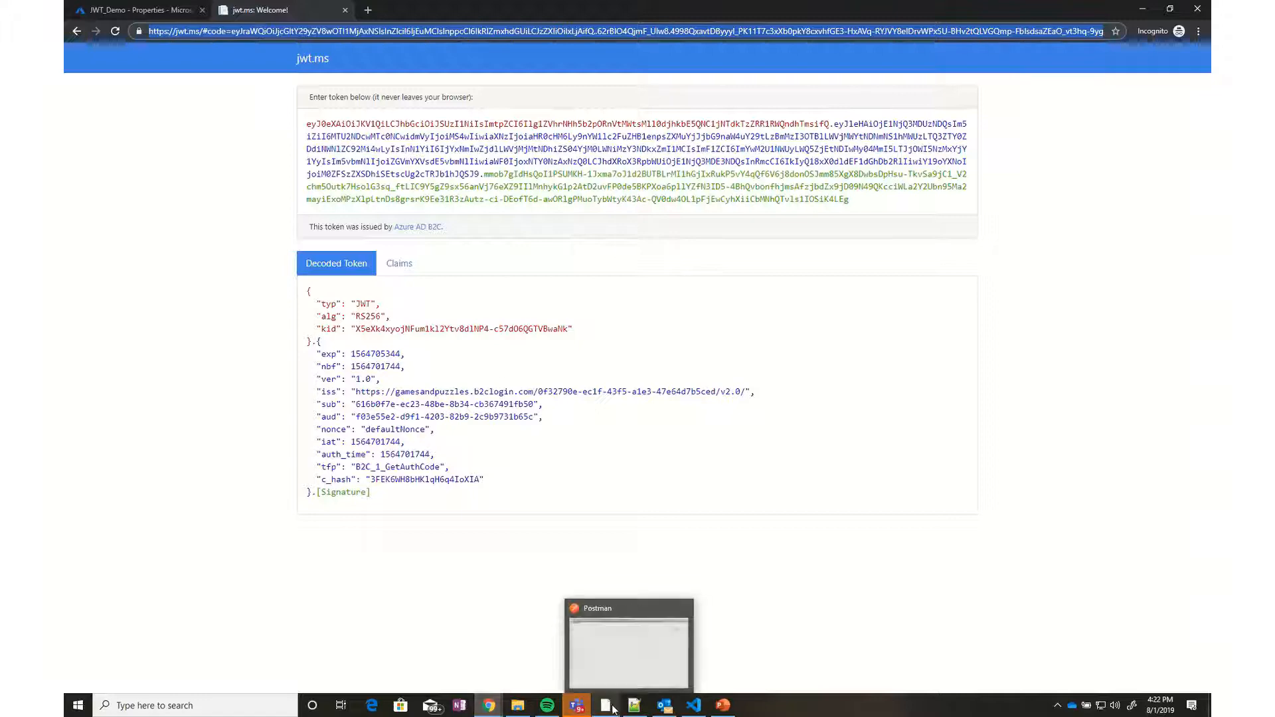
pyautogui.click(644, 709)
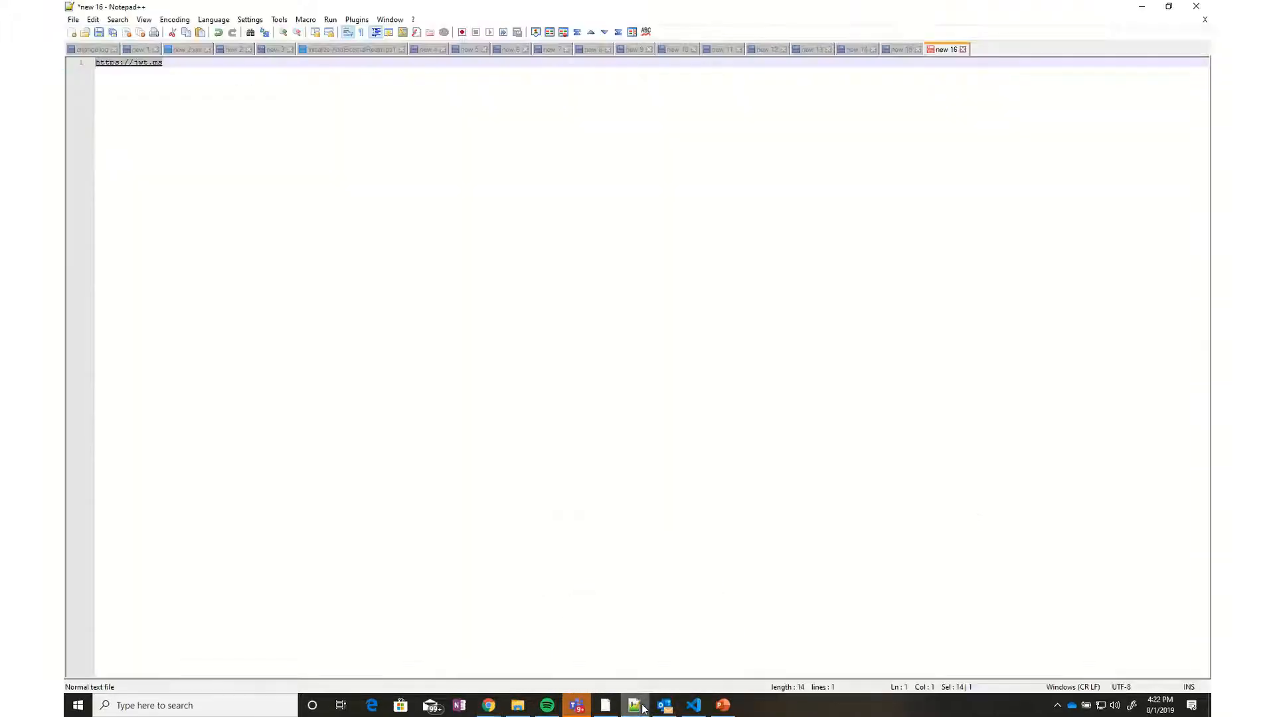
# Paste the returned jwt.ms URL into Notepad++ and break the line after #code=
pyautogui.click(375, 180)
pyautogui.press('Return')
pyautogui.press('Return')
pyautogui.press('Return')
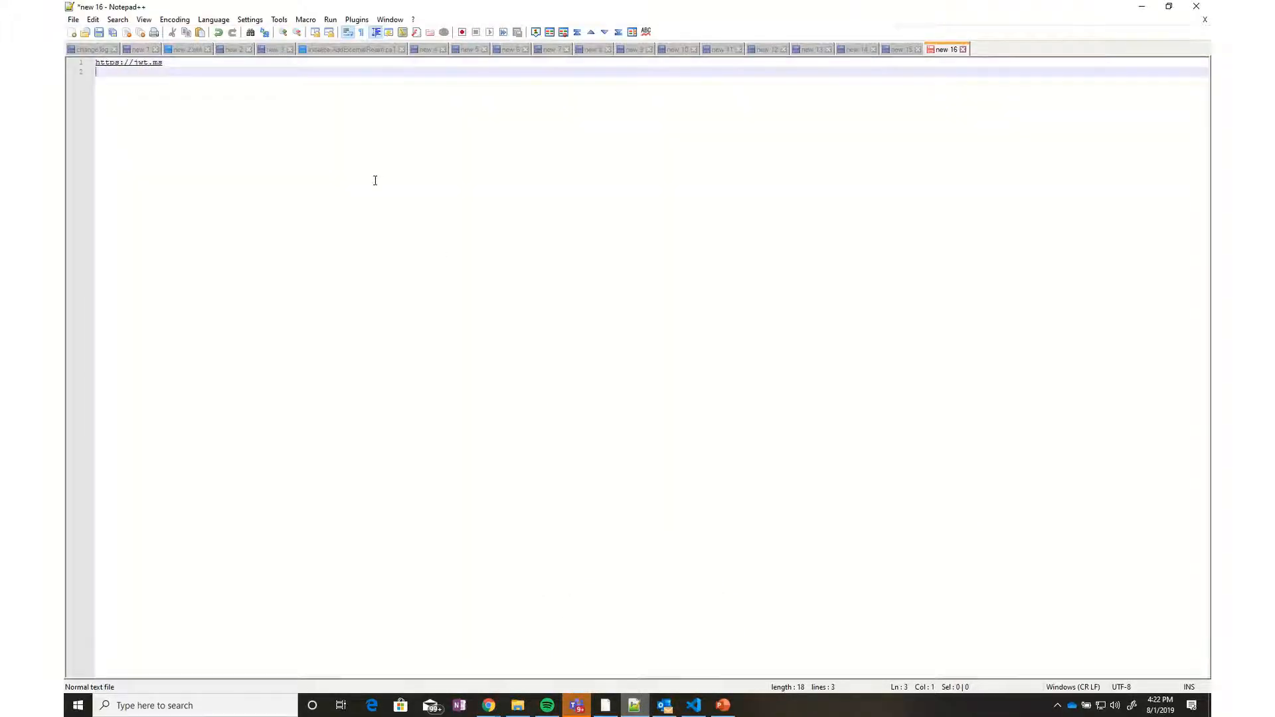
pyautogui.hotkey('ctrl', 'v')
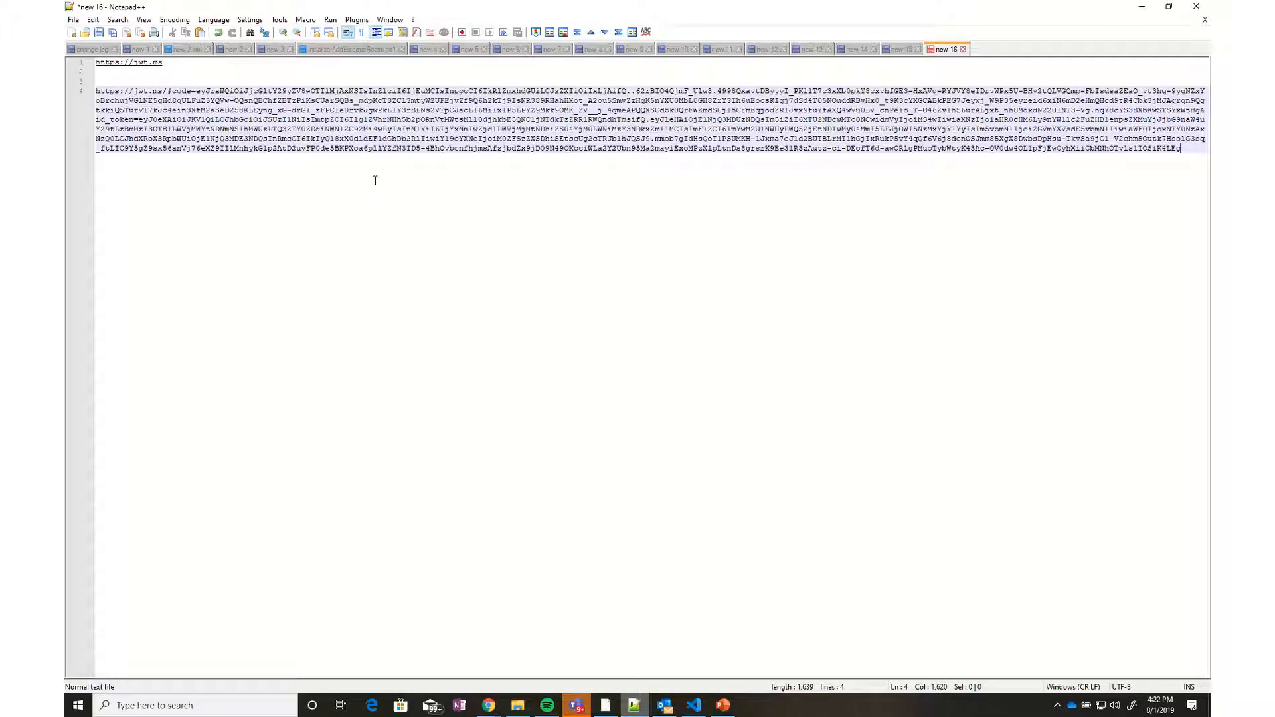
pyautogui.click(195, 91)
pyautogui.press('Return')
pyautogui.press('Return')
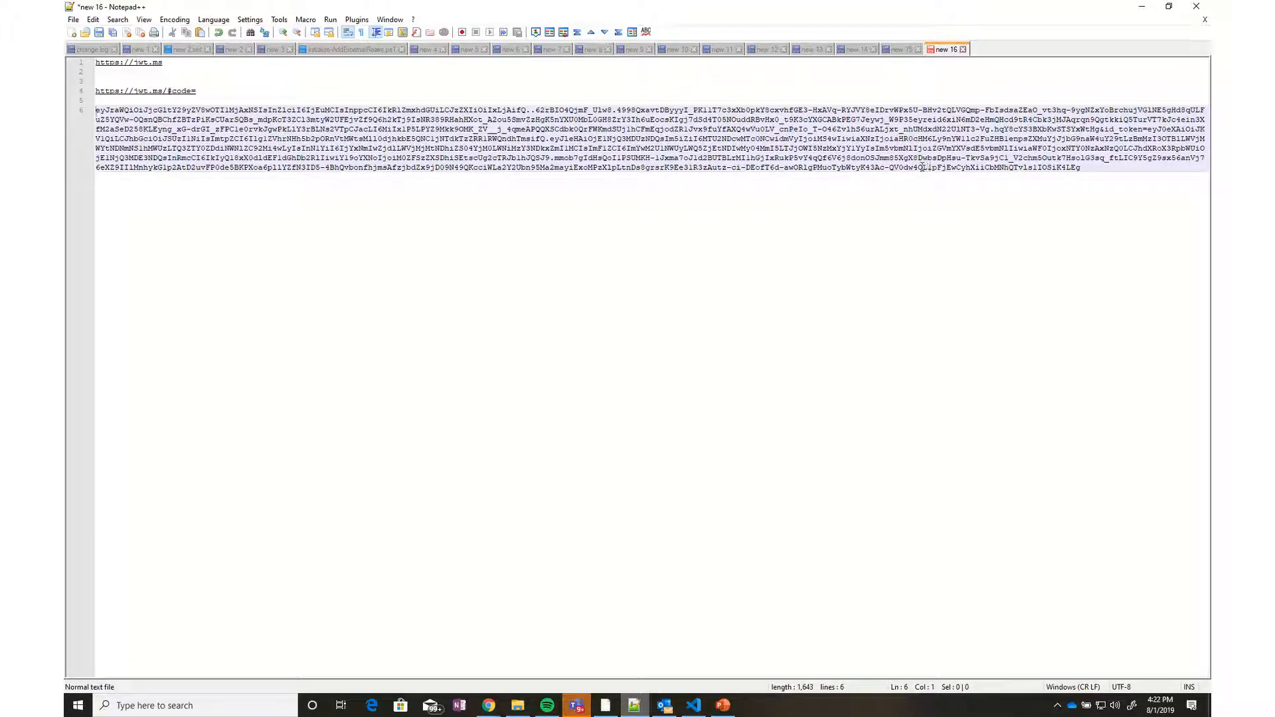
pyautogui.hotkey('ctrl', 'shift', 'Right')
# Find id_token in the URL and move the &id_token part onto its own line
pyautogui.hotkey('ctrl', 'f')
pyautogui.write('id_')
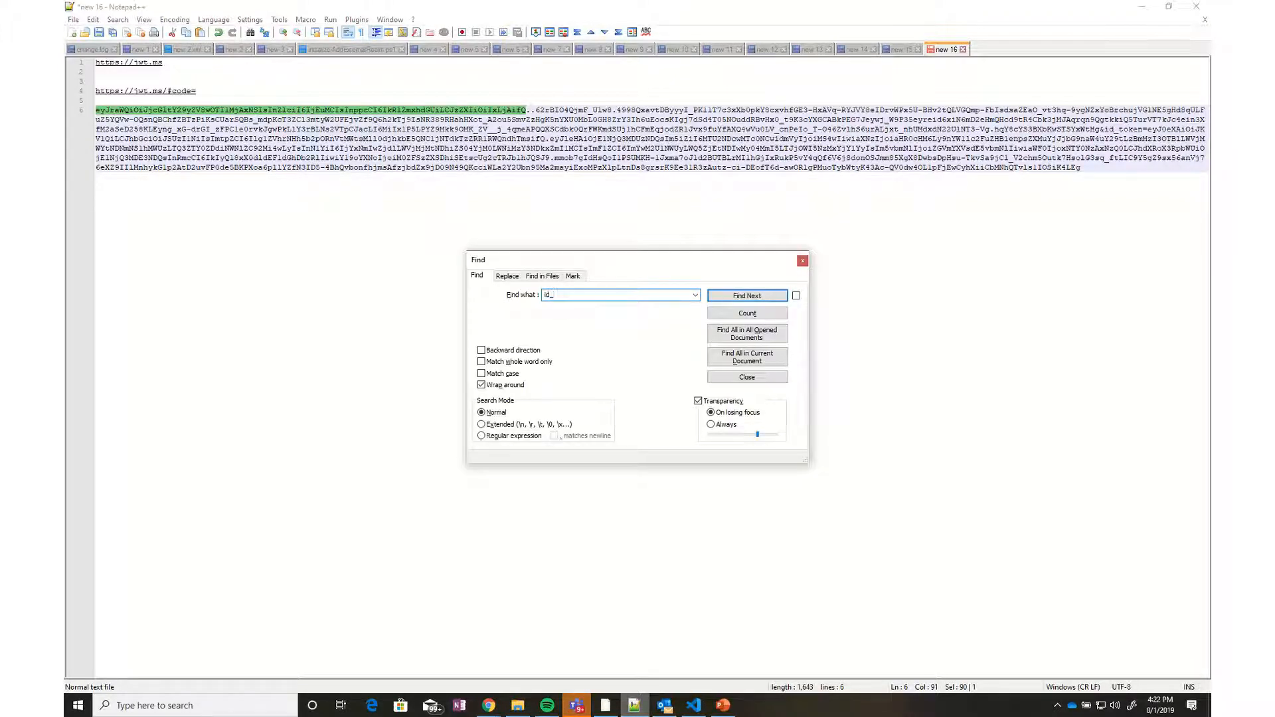
pyautogui.write('token')
pyautogui.press('Return')
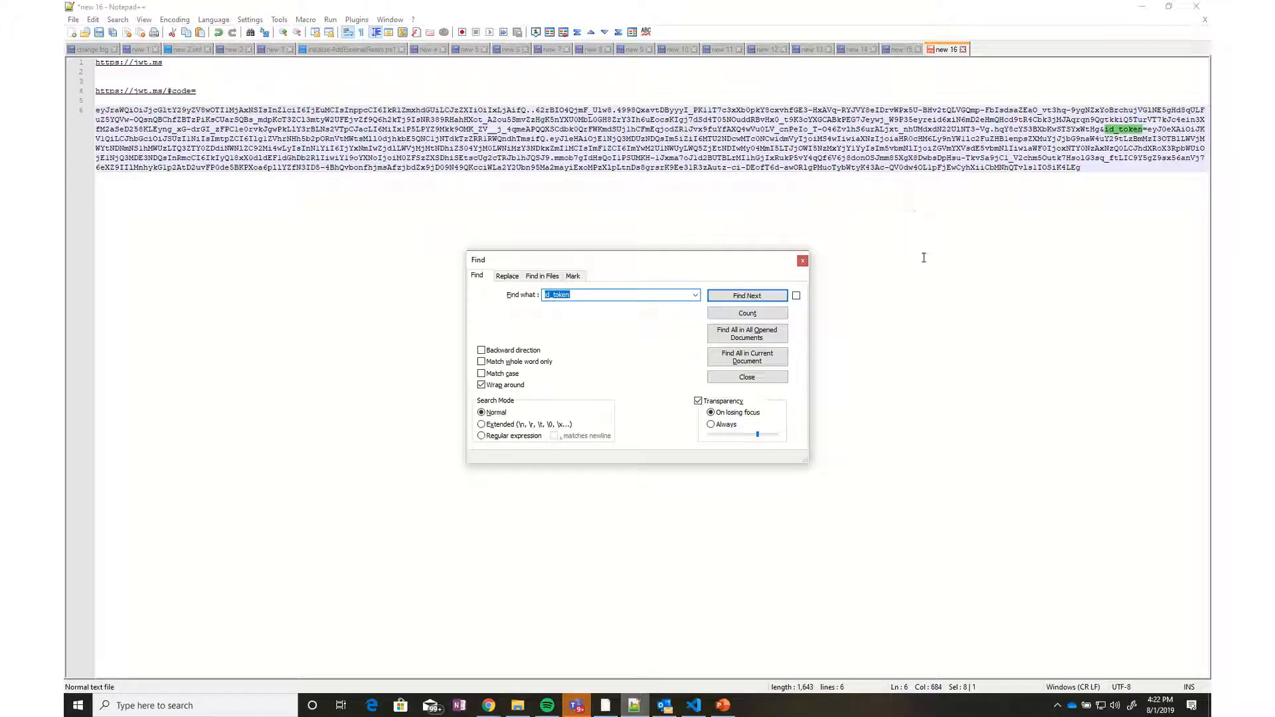
pyautogui.click(802, 261)
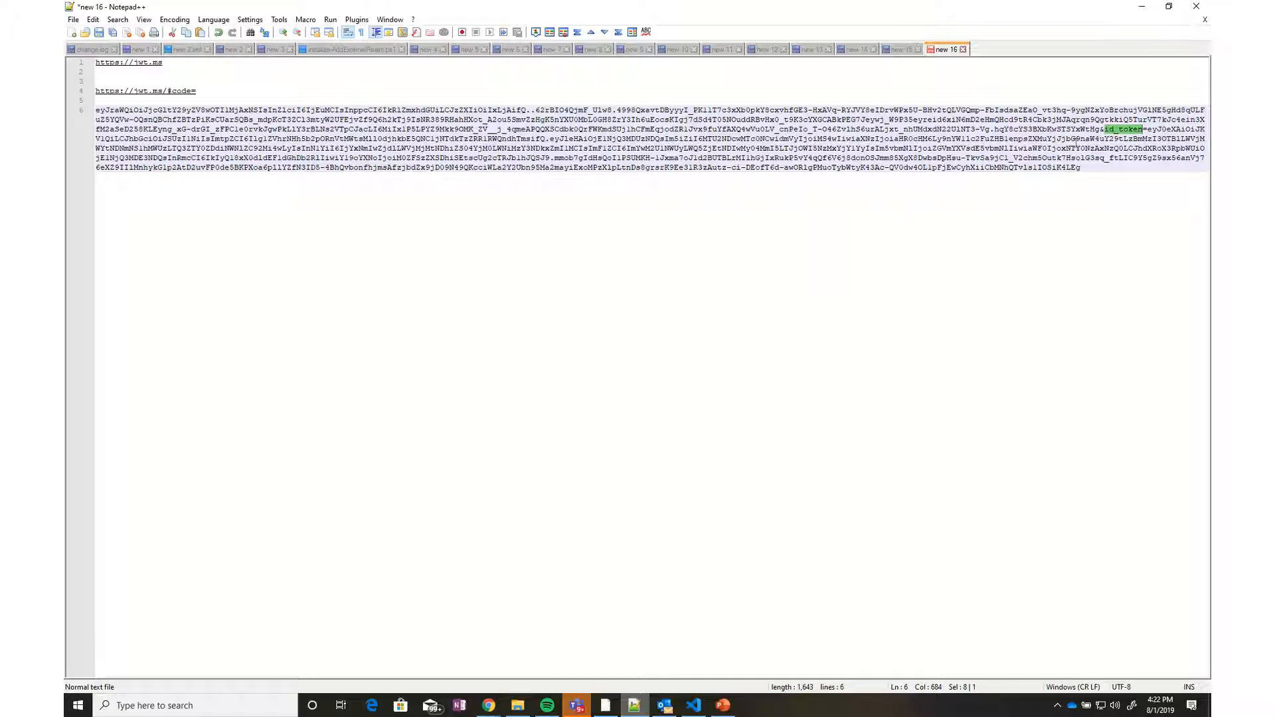
pyautogui.click(1099, 129)
pyautogui.press('Return')
pyautogui.press('Return')
pyautogui.press('Return')
# Select the authorization code line and return to Postman's Step 1 request
pyautogui.press('Up')
pyautogui.press('Up')
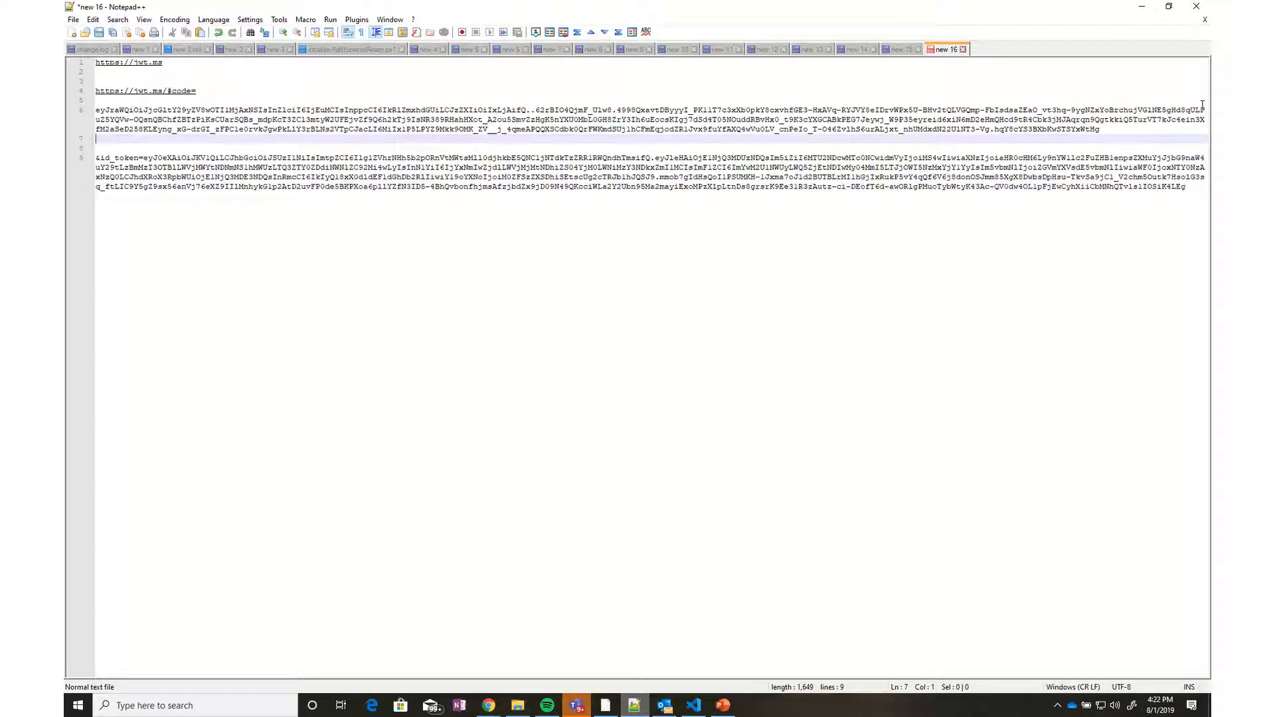
pyautogui.press('Left')
pyautogui.hotkey('shift', 'Up')
pyautogui.hotkey('shift', 'Up')
pyautogui.hotkey('shift', 'Up')
pyautogui.hotkey('shift', 'Right')
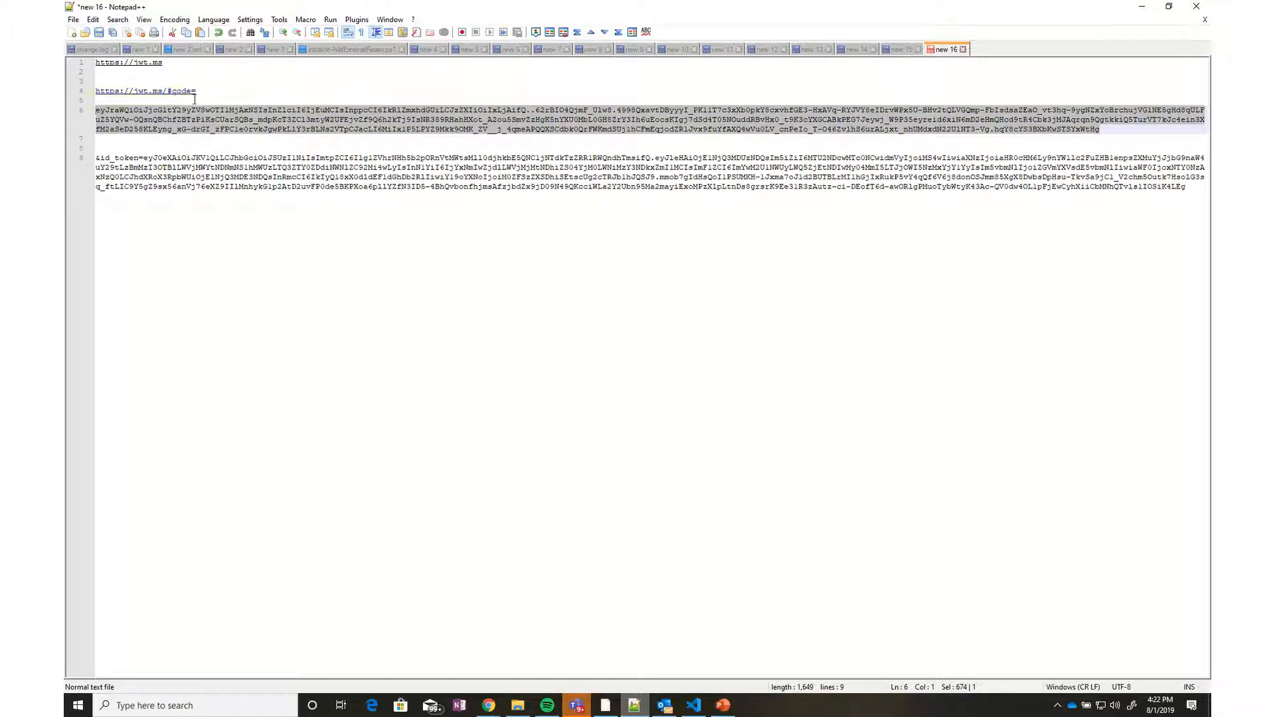
pyautogui.click(1141, 7)
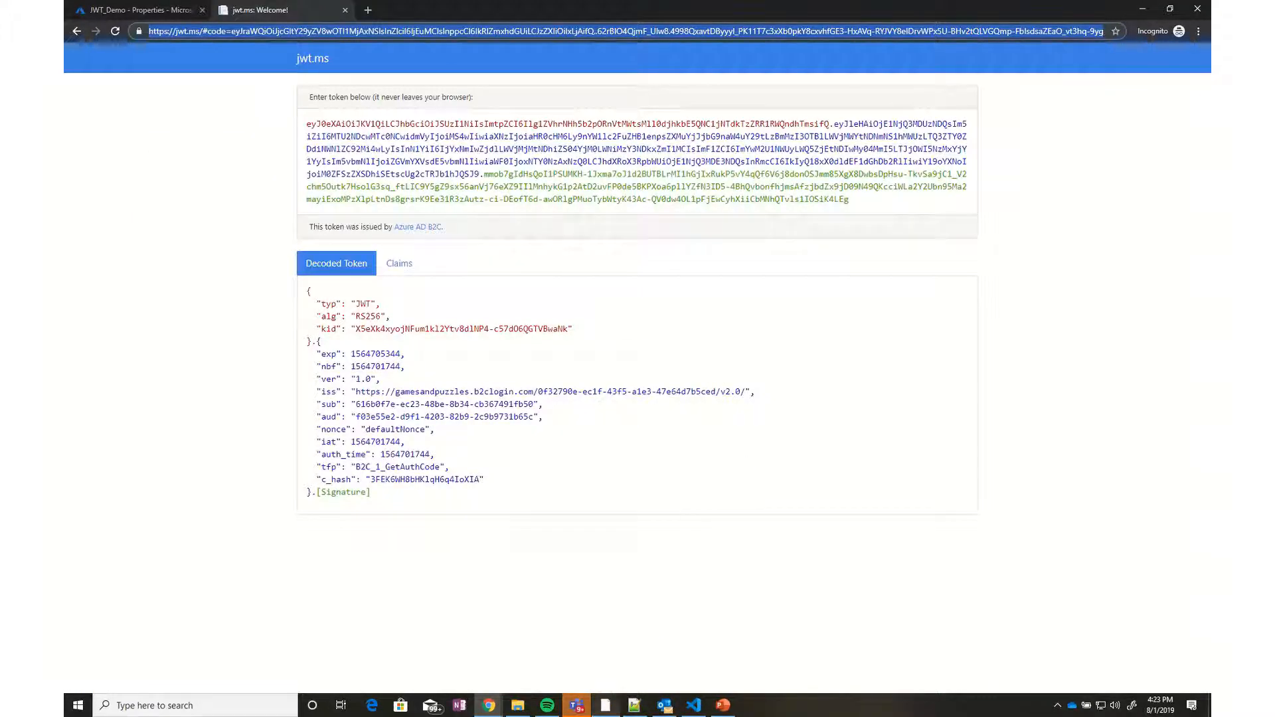
pyautogui.click(607, 706)
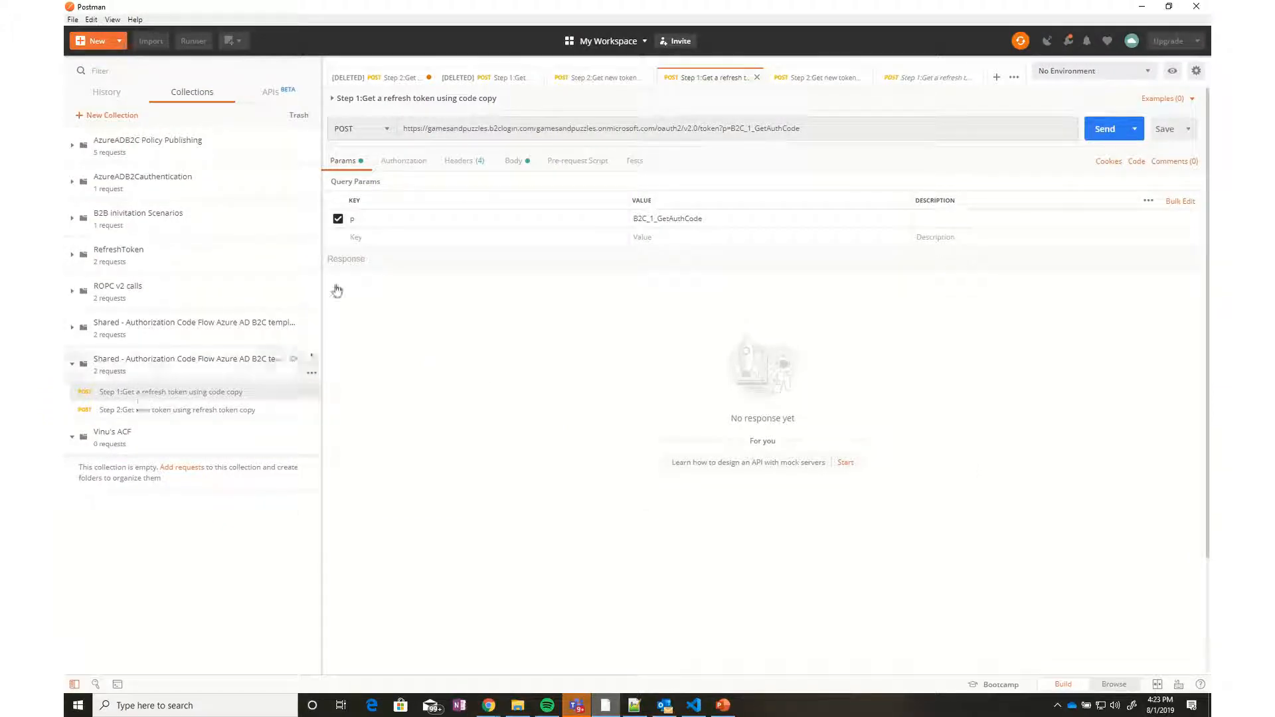
# Replace the <Insert_Auth_Code_Here> body value with the authorization code and send the request
pyautogui.click(479, 164)
pyautogui.click(515, 160)
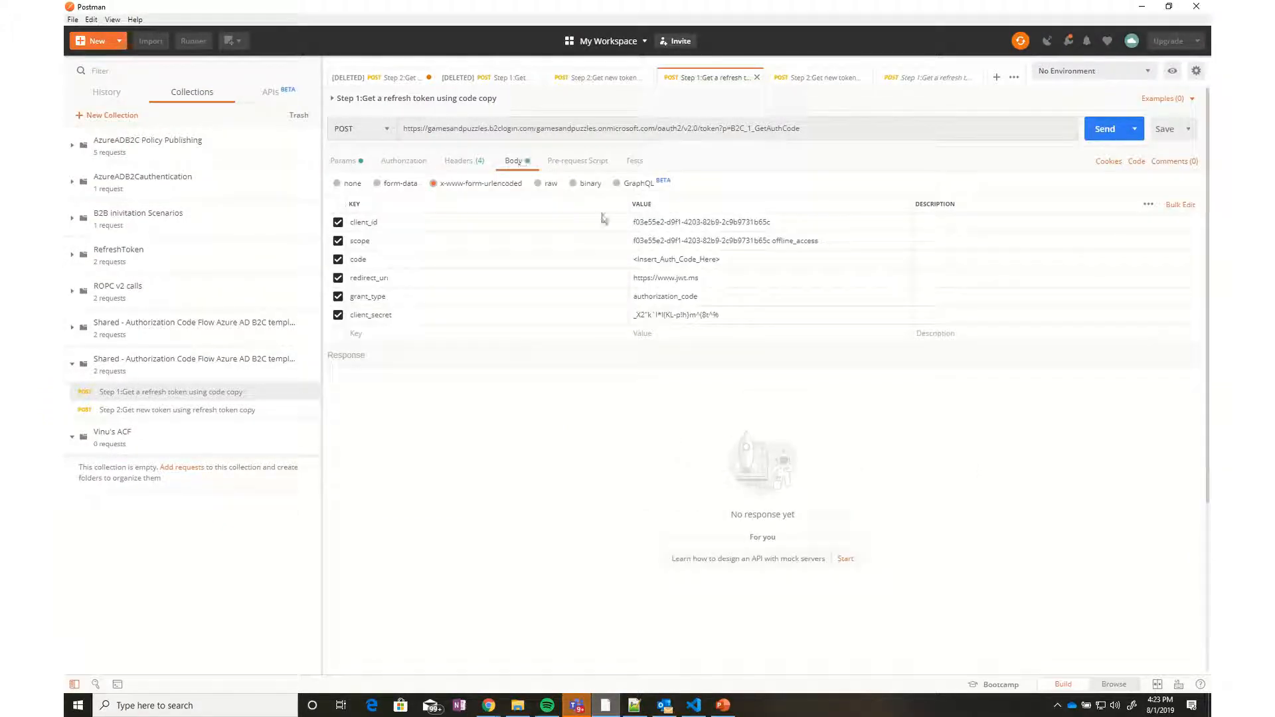
pyautogui.doubleClick(673, 260)
pyautogui.tripleClick(680, 259)
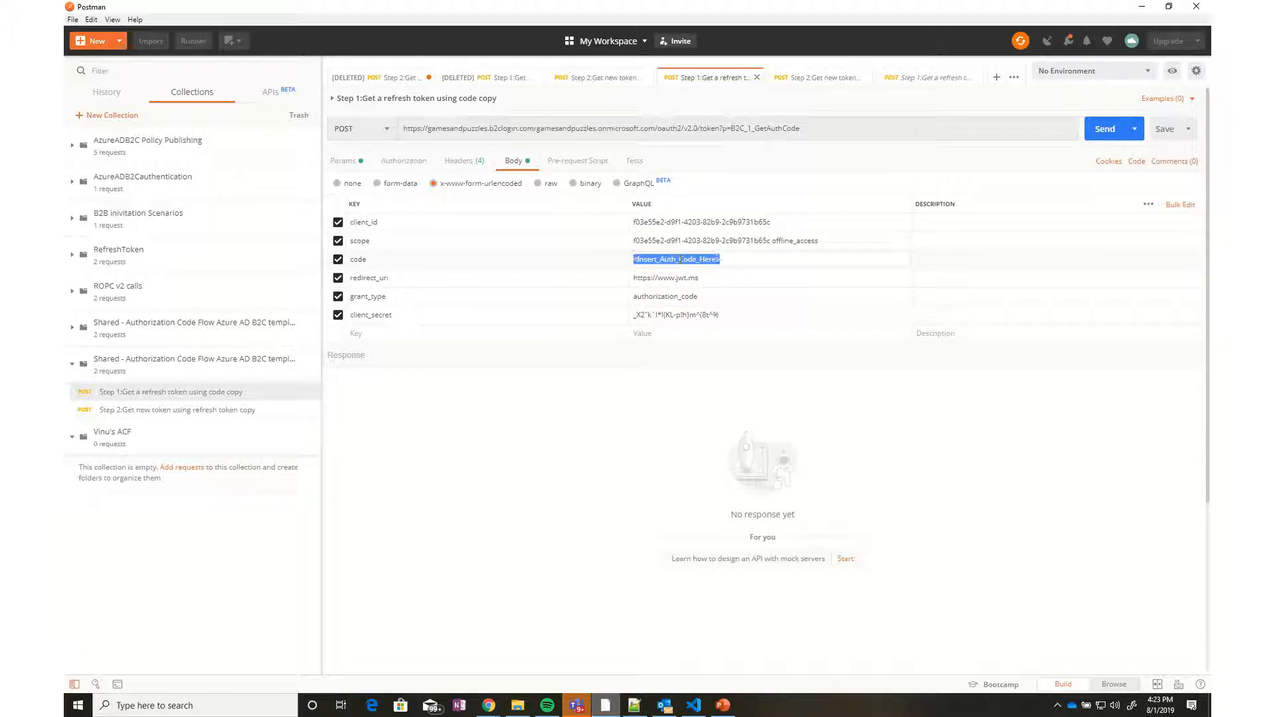
pyautogui.hotkey('ctrl', 'v')
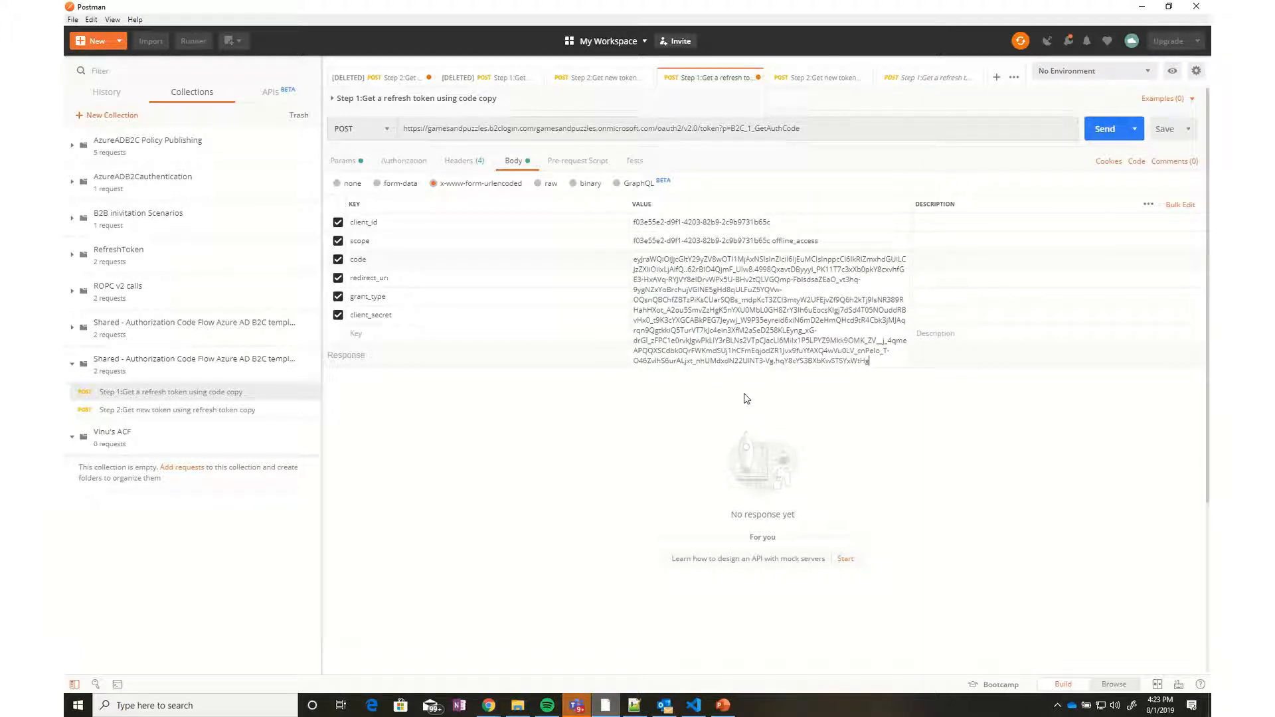
pyautogui.click(1105, 129)
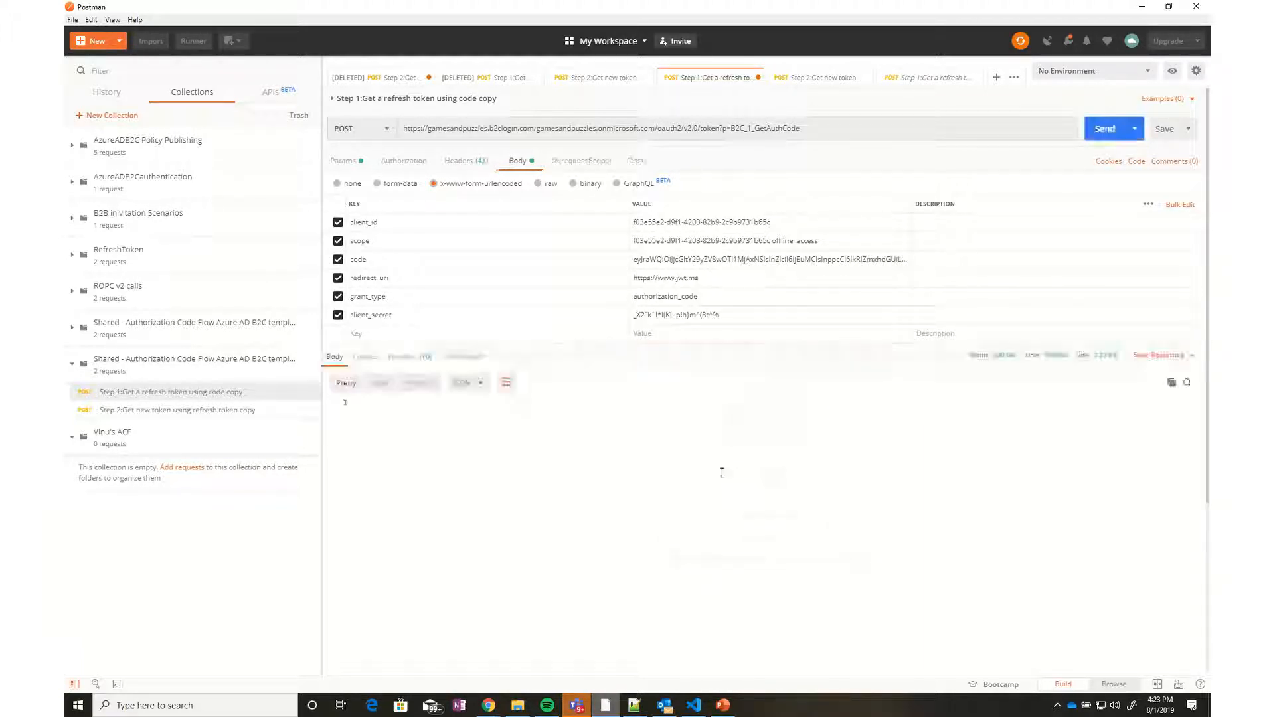
# Select the id_token value in the 200 OK response
pyautogui.click(791, 470)
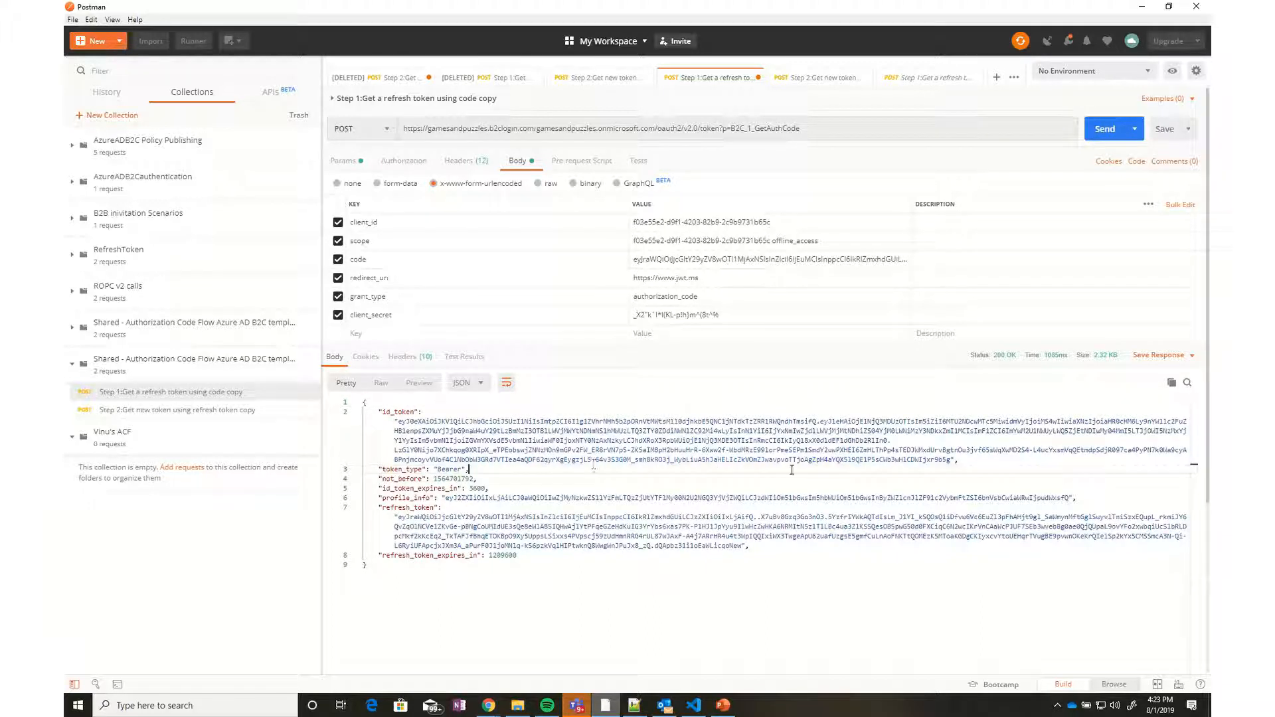
pyautogui.click(951, 461)
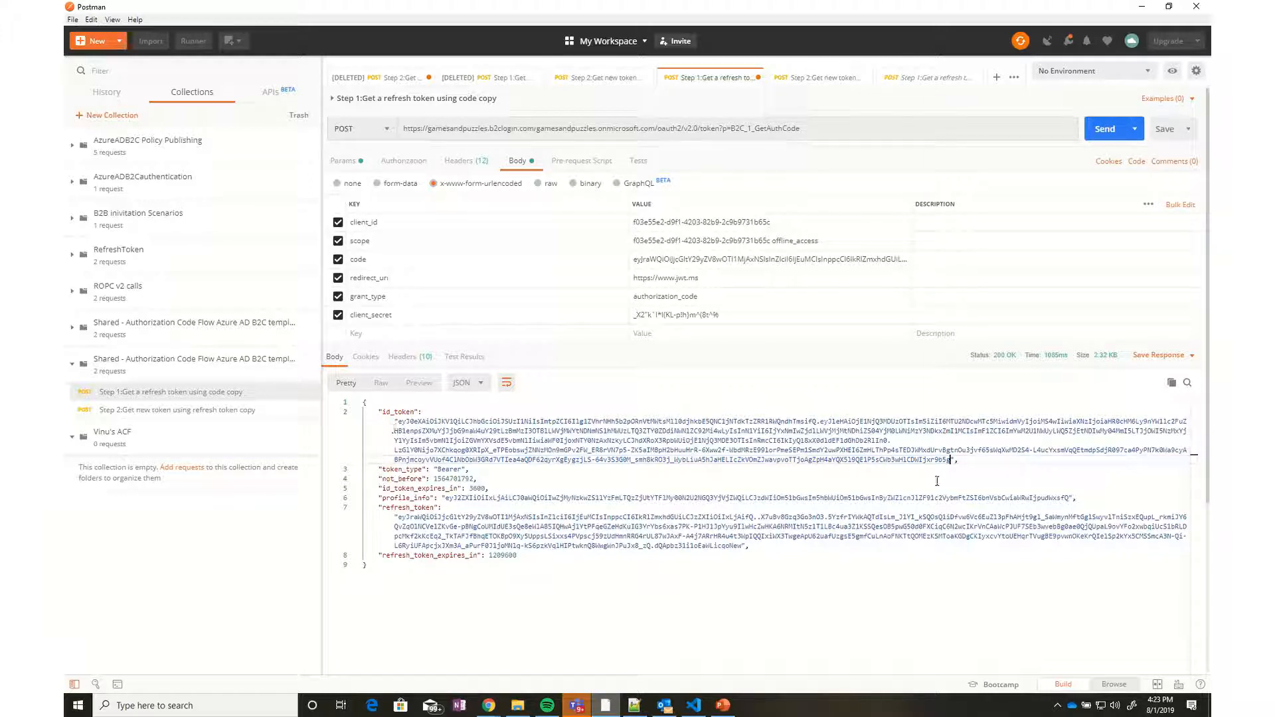
pyautogui.moveTo(951, 459); pyautogui.dragTo(398, 422)
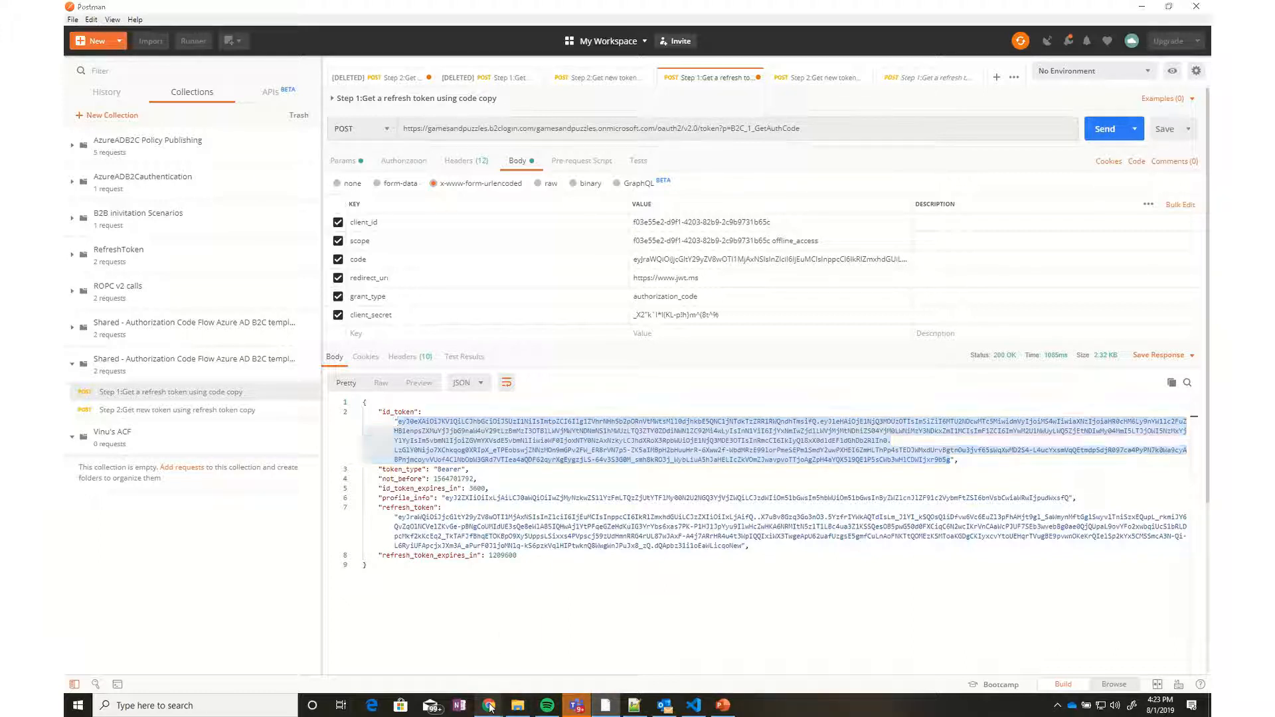
# Paste the new id_token into jwt.ms to decode its B2C_1_GetAuthCode claims, then return to Postman
pyautogui.moveTo(490, 708)
pyautogui.click(530, 656)
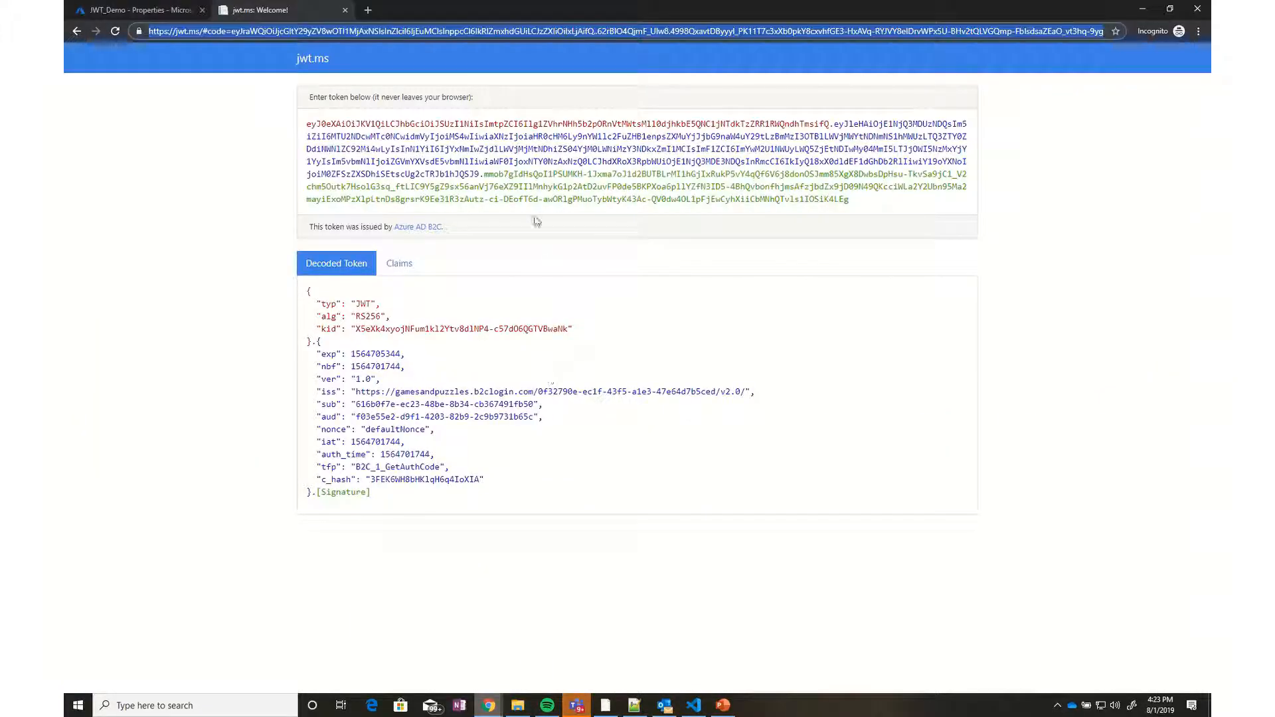
pyautogui.click(582, 162)
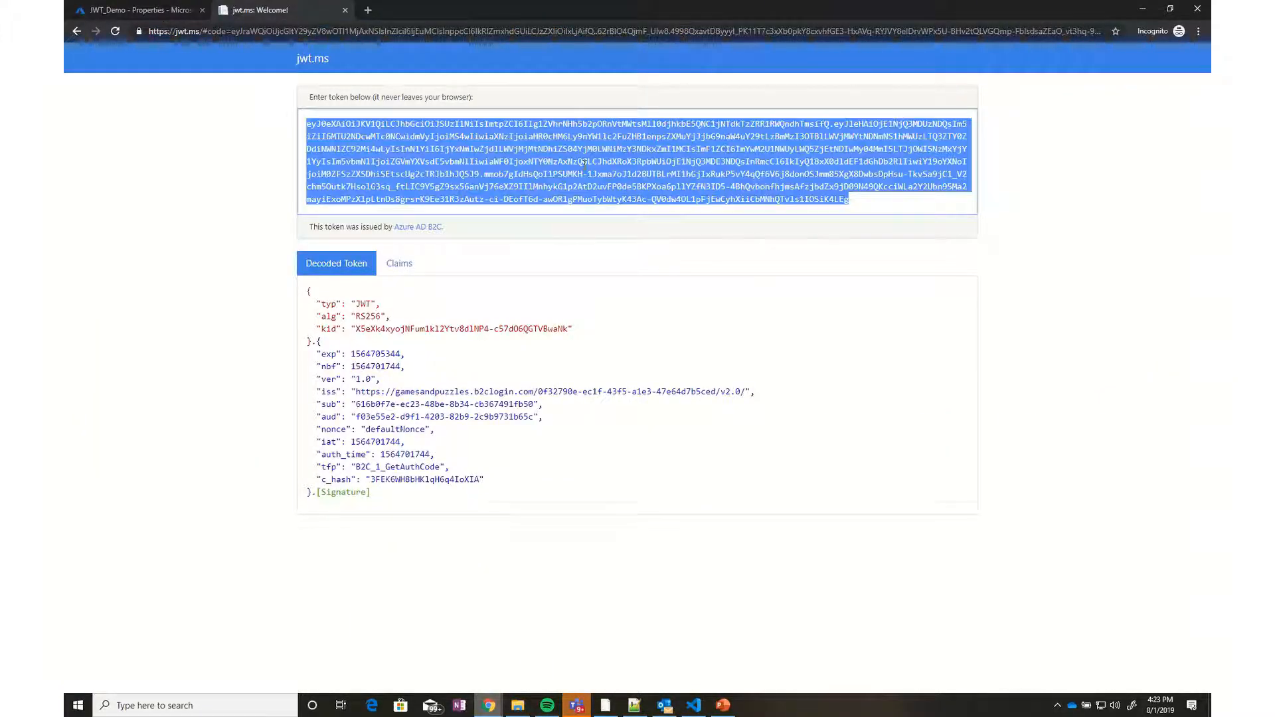
pyautogui.hotkey('ctrl', 'v')
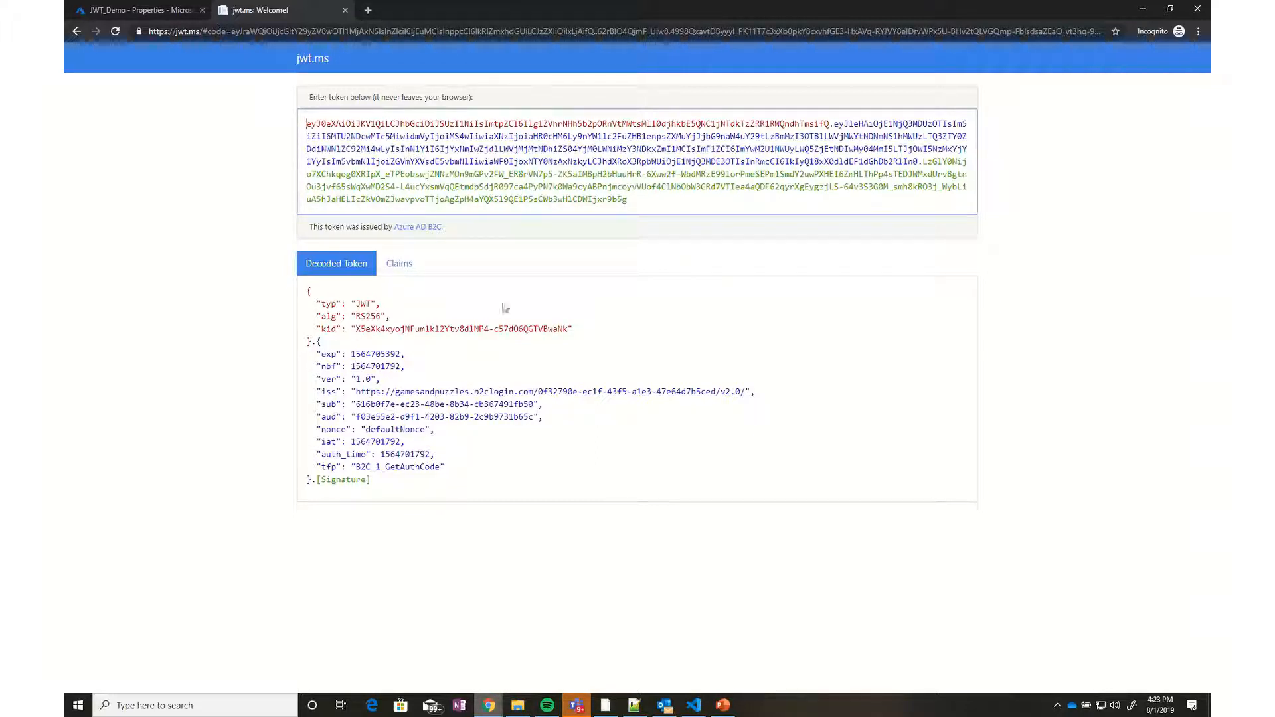
pyautogui.click(1142, 10)
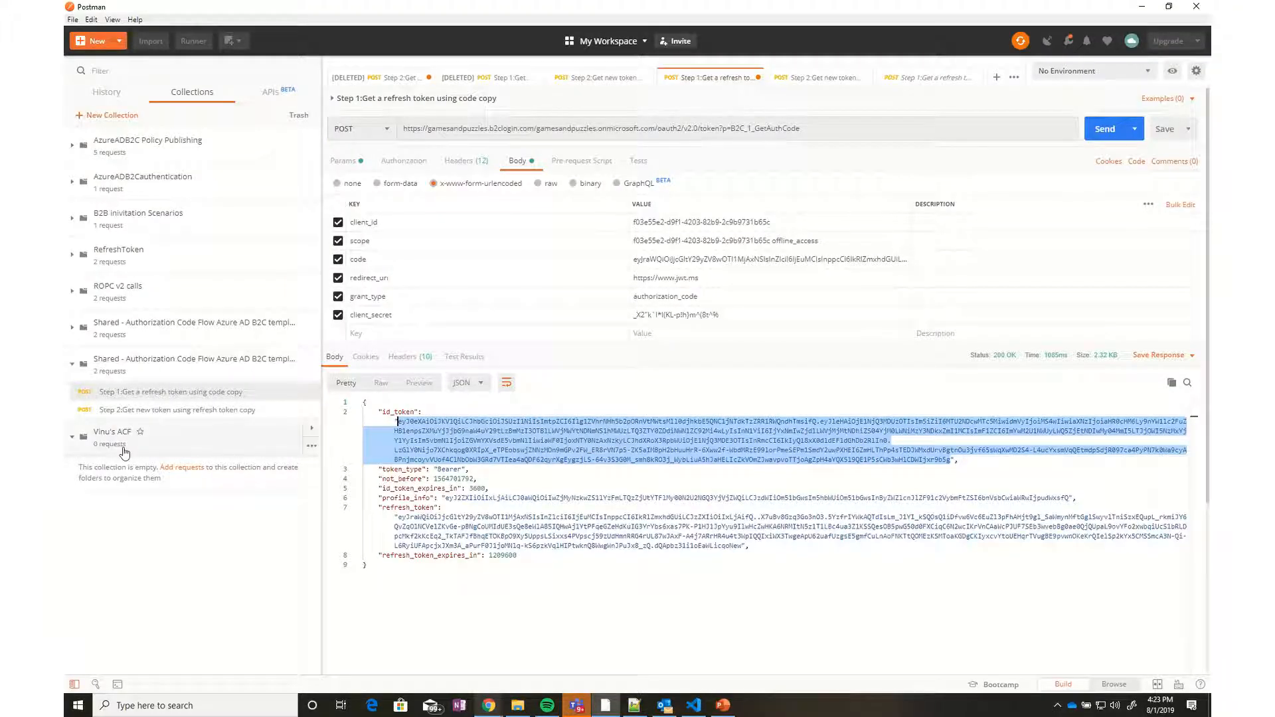
# Paste Step 1's refresh_token into the Step 2 request body and send it
pyautogui.click(446, 488)
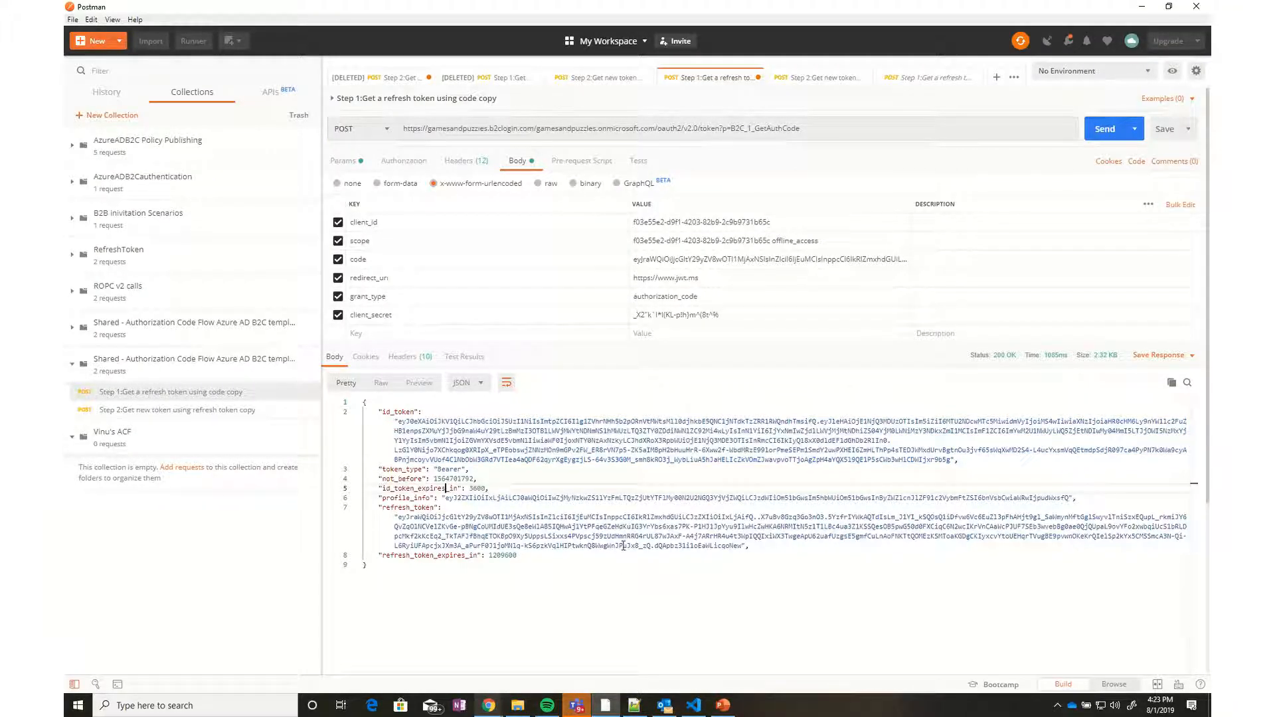
pyautogui.moveTo(742, 547); pyautogui.dragTo(398, 517)
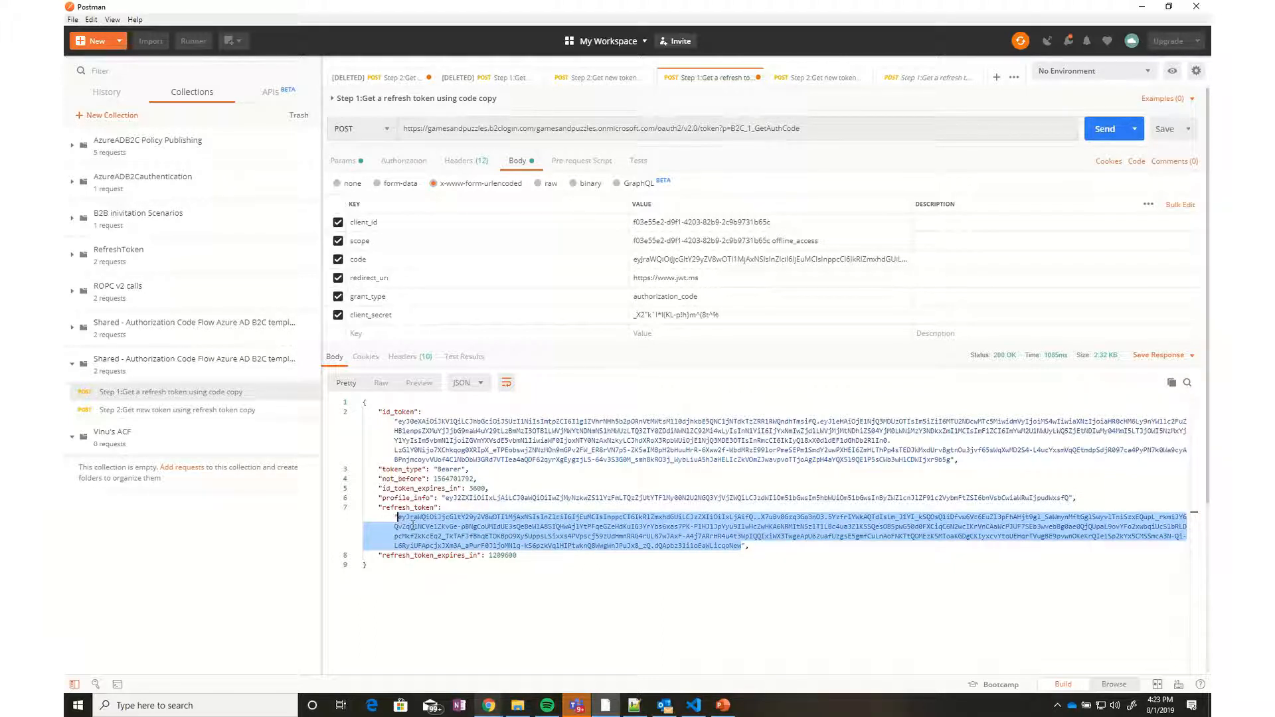
pyautogui.click(189, 412)
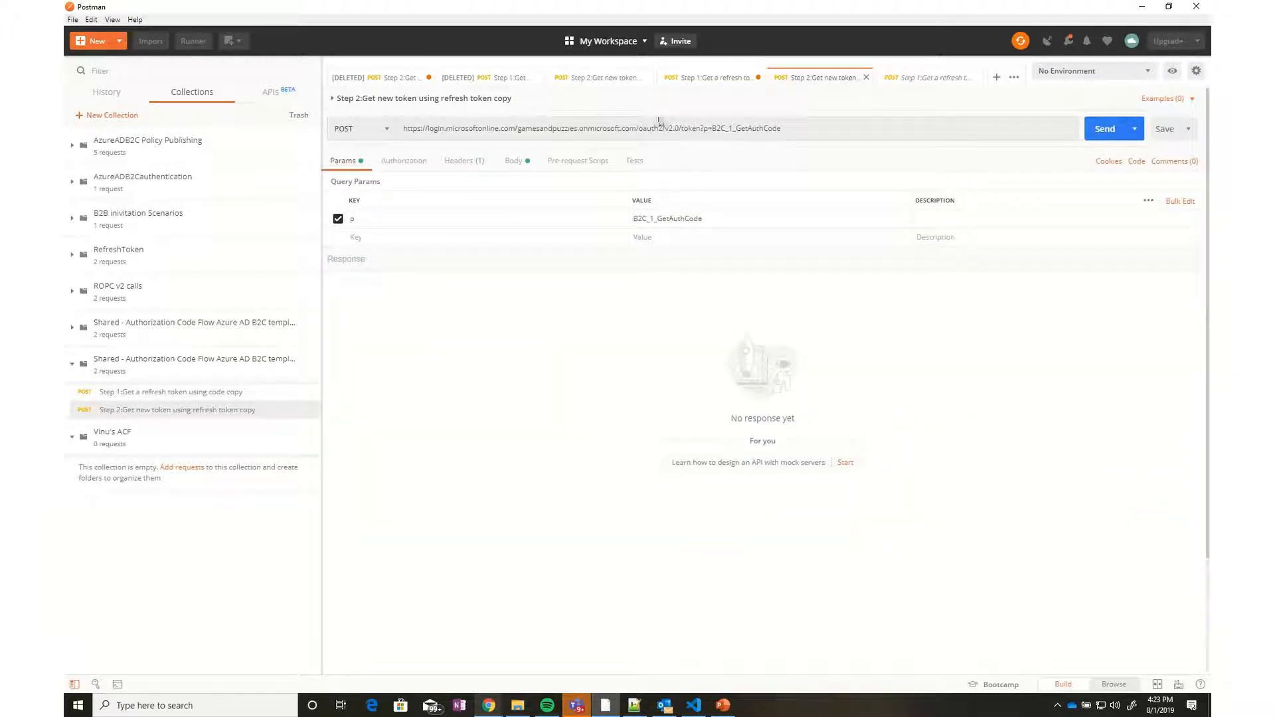
pyautogui.click(528, 165)
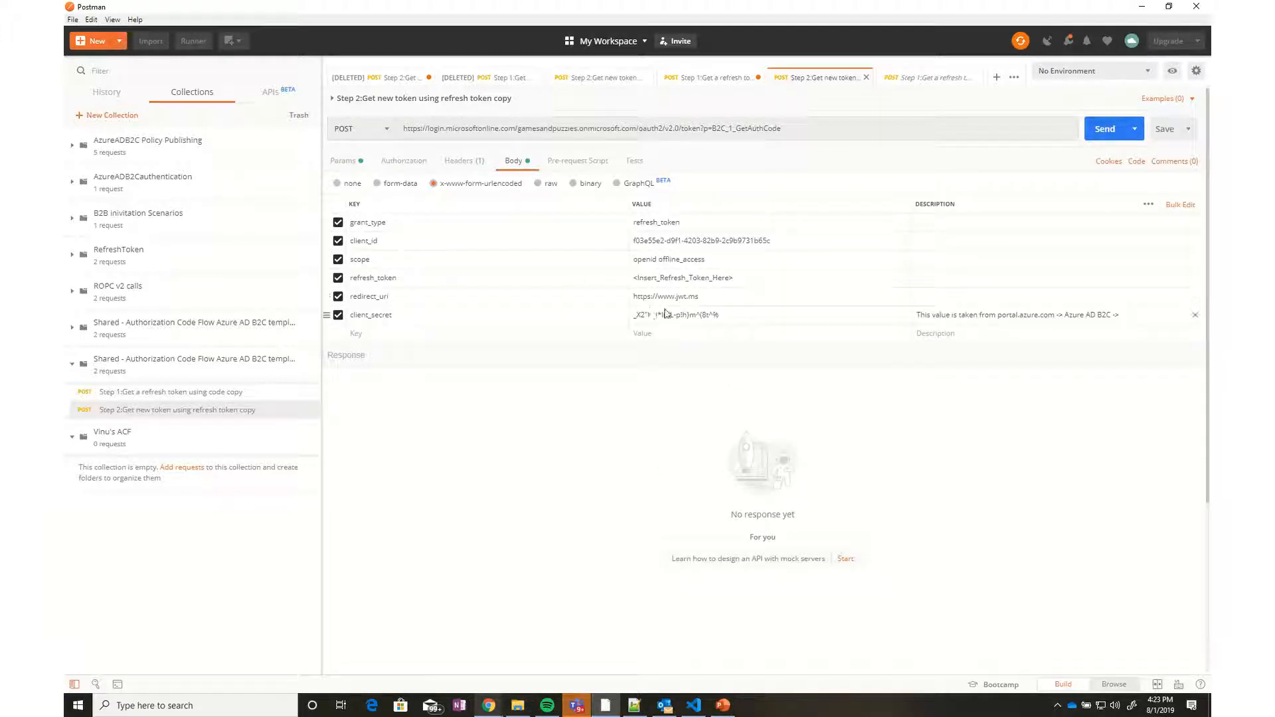
pyautogui.tripleClick(674, 279)
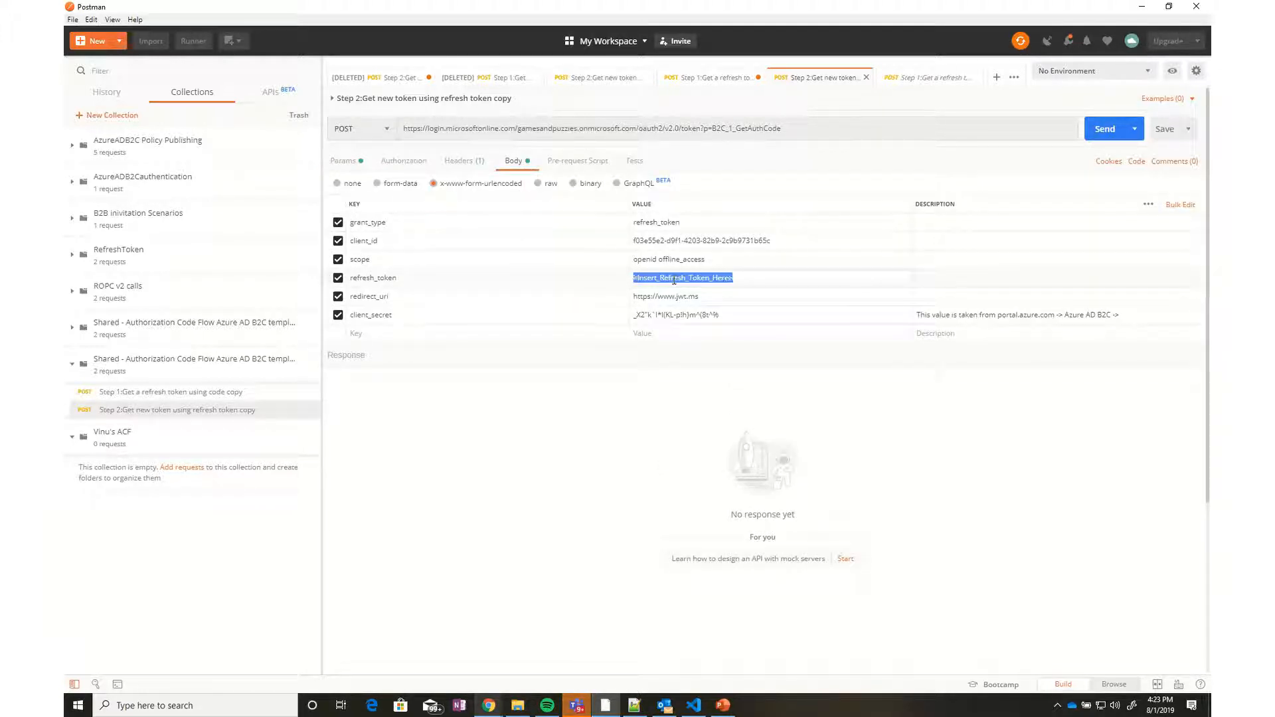
pyautogui.hotkey('ctrl', 'v')
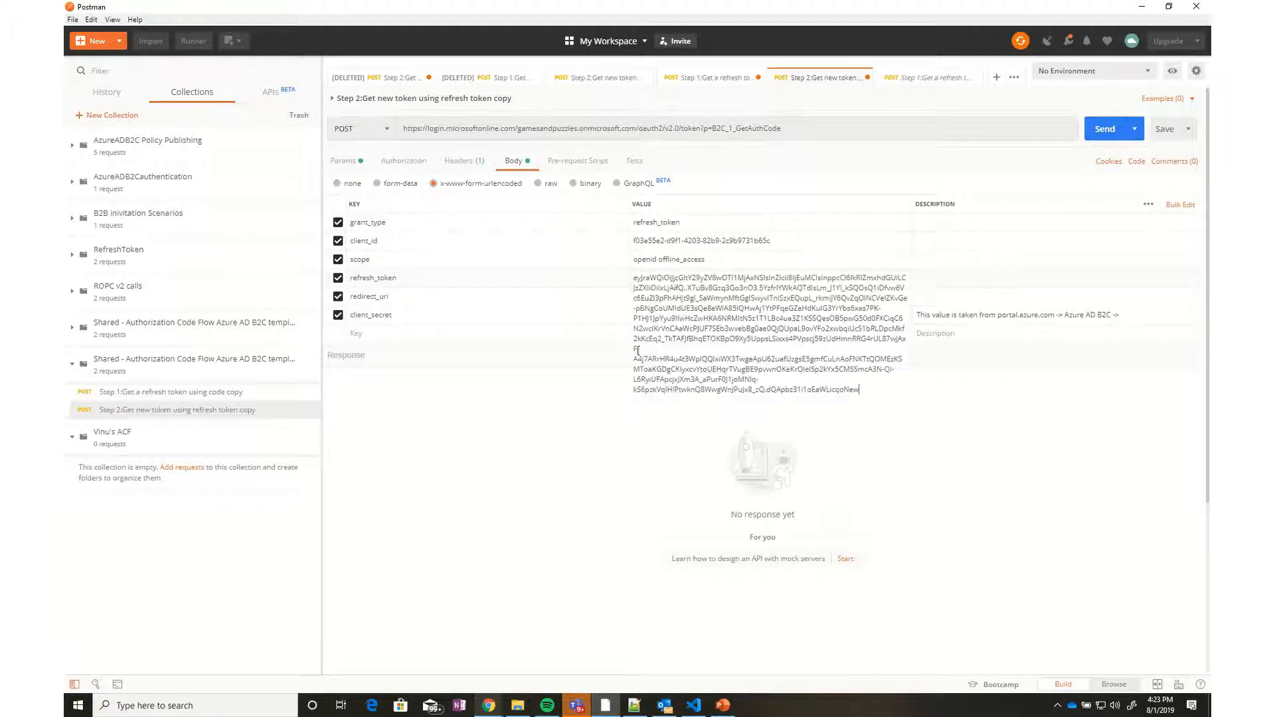
pyautogui.click(1106, 129)
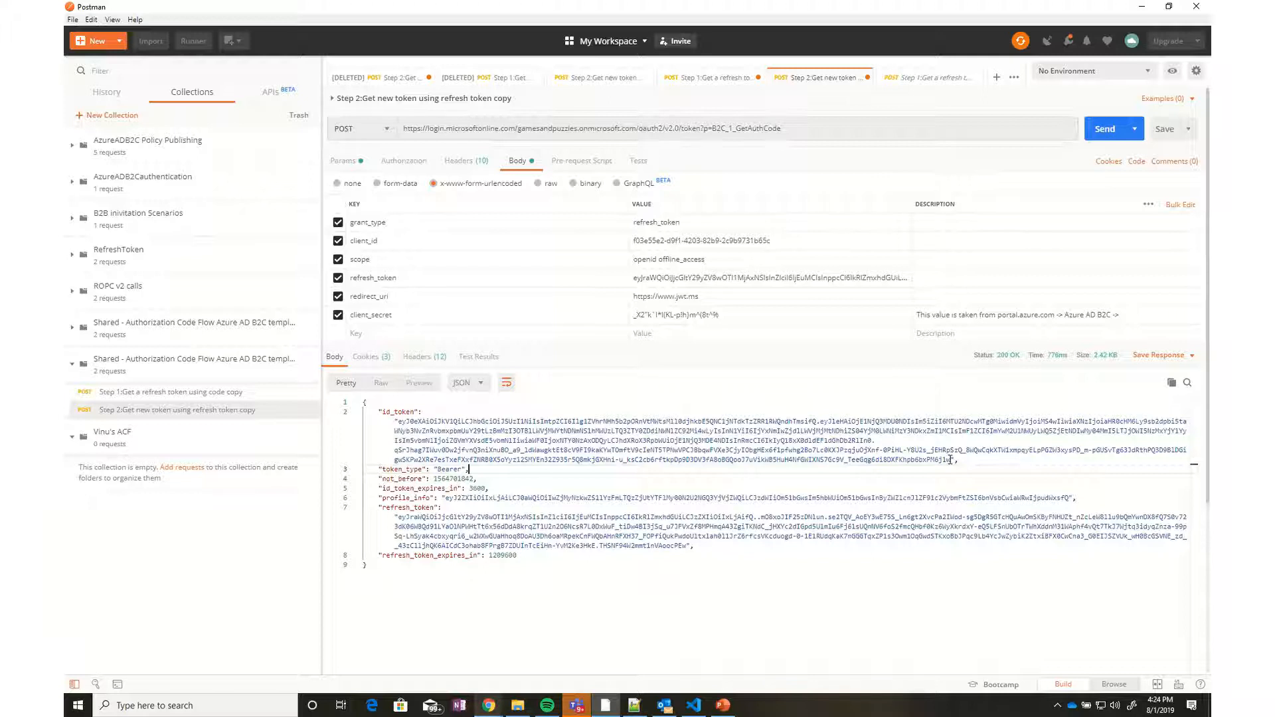
# Replace the body's refresh_token with the newly returned one, resend, and select the newest id_token
pyautogui.moveTo(951, 459); pyautogui.dragTo(433, 422)
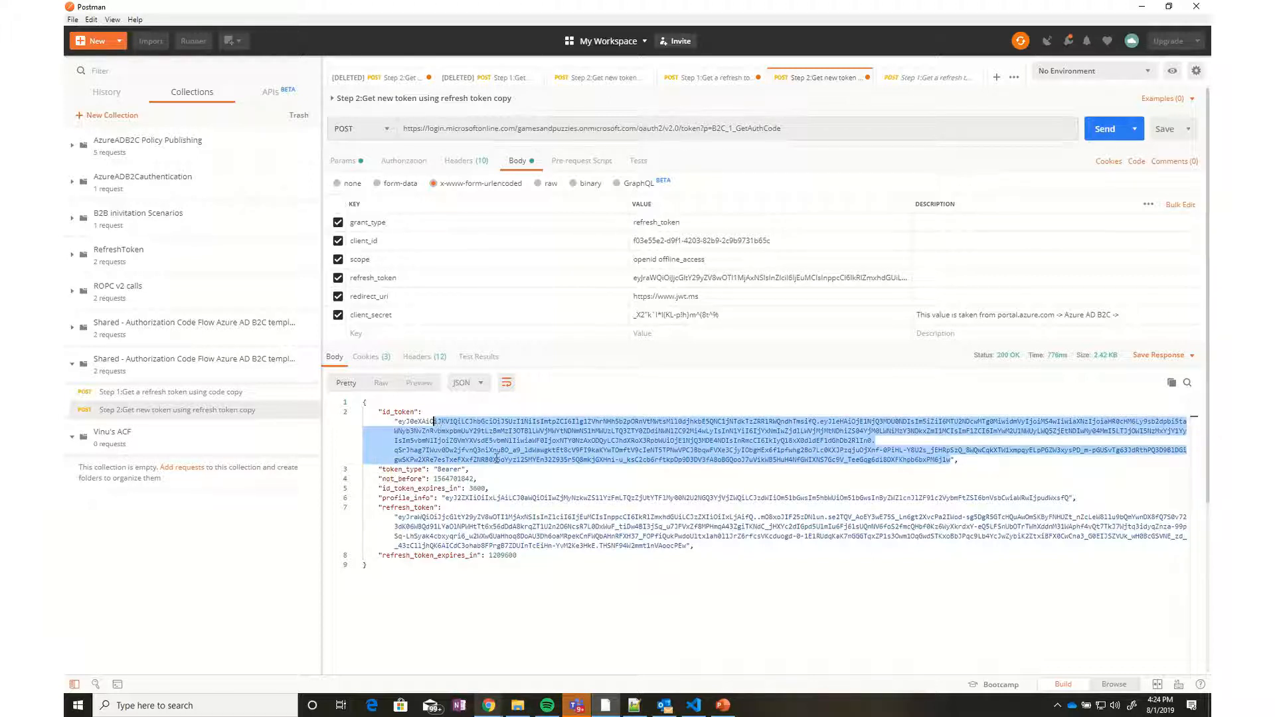
pyautogui.click(608, 497)
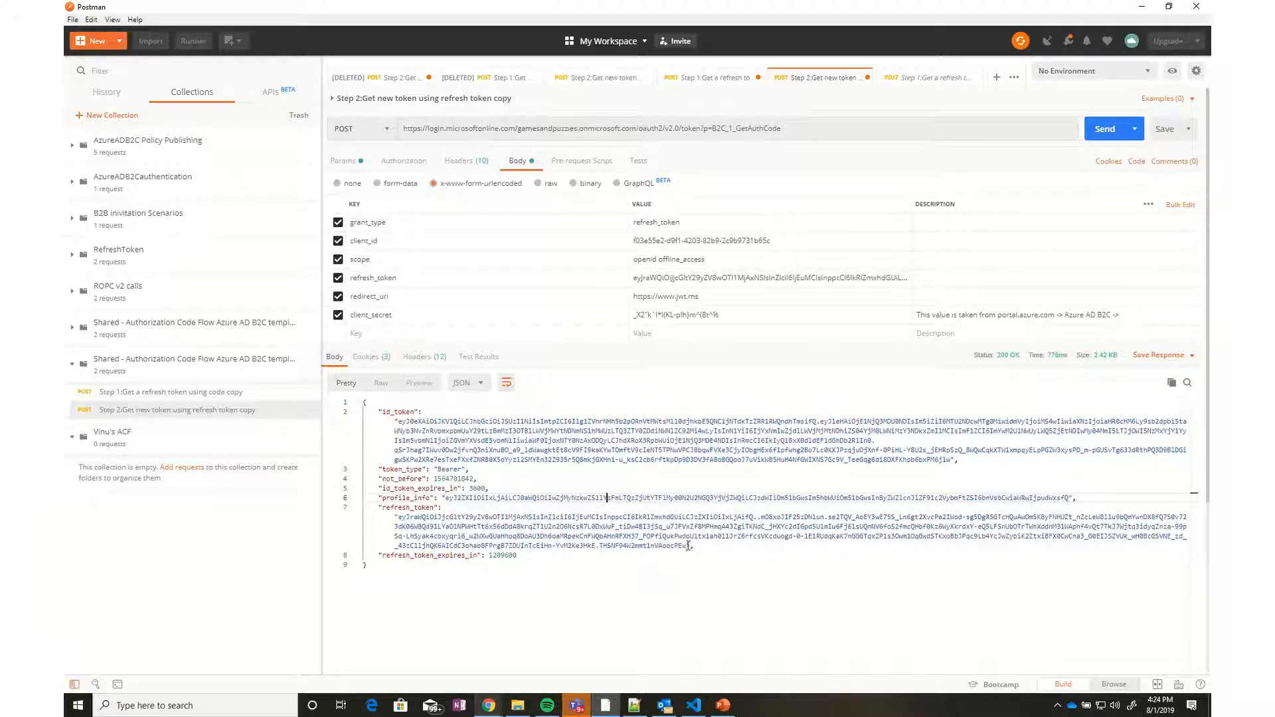
pyautogui.moveTo(688, 546); pyautogui.dragTo(407, 516)
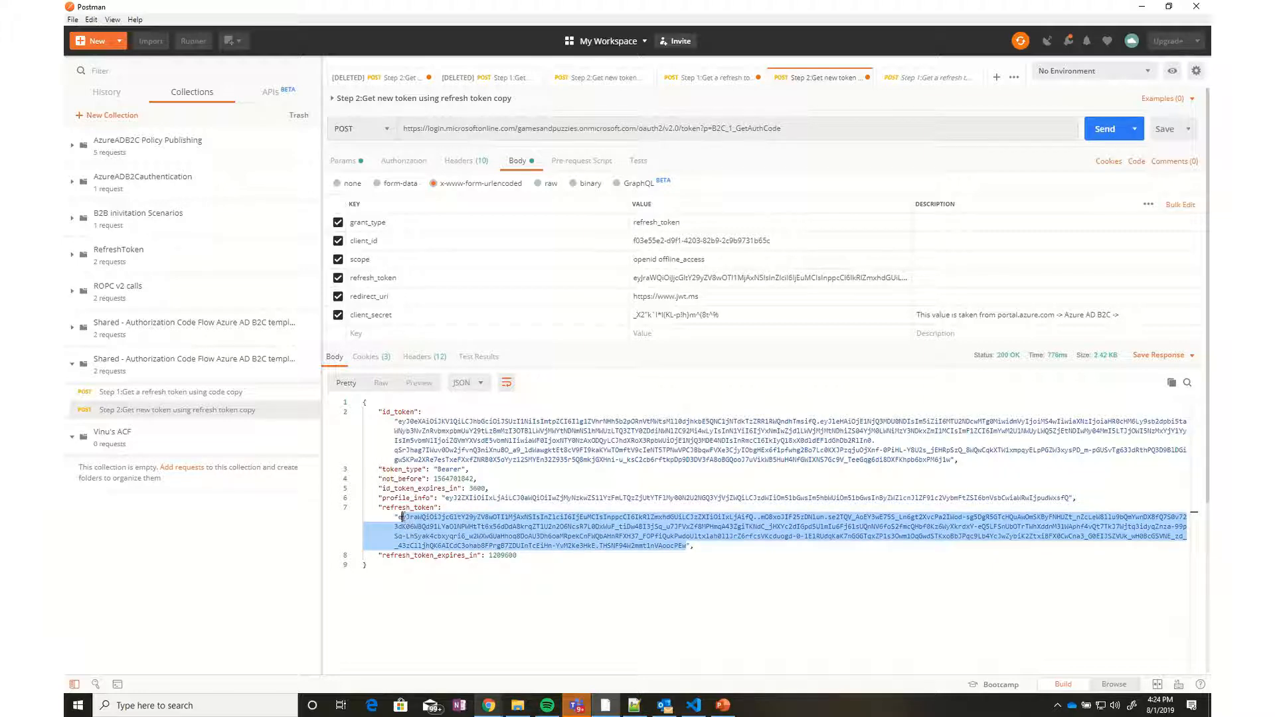
pyautogui.click(715, 278)
pyautogui.hotkey('ctrl', 'a')
pyautogui.hotkey('ctrl', 'v')
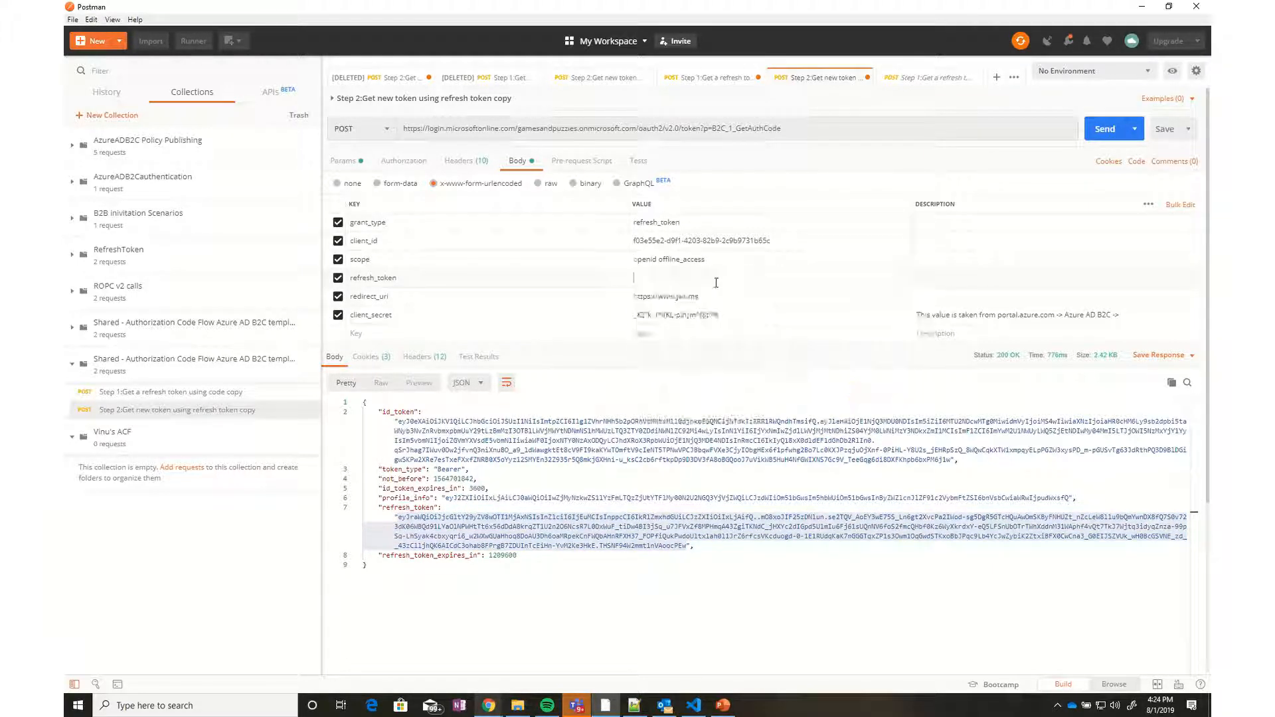
pyautogui.click(1104, 128)
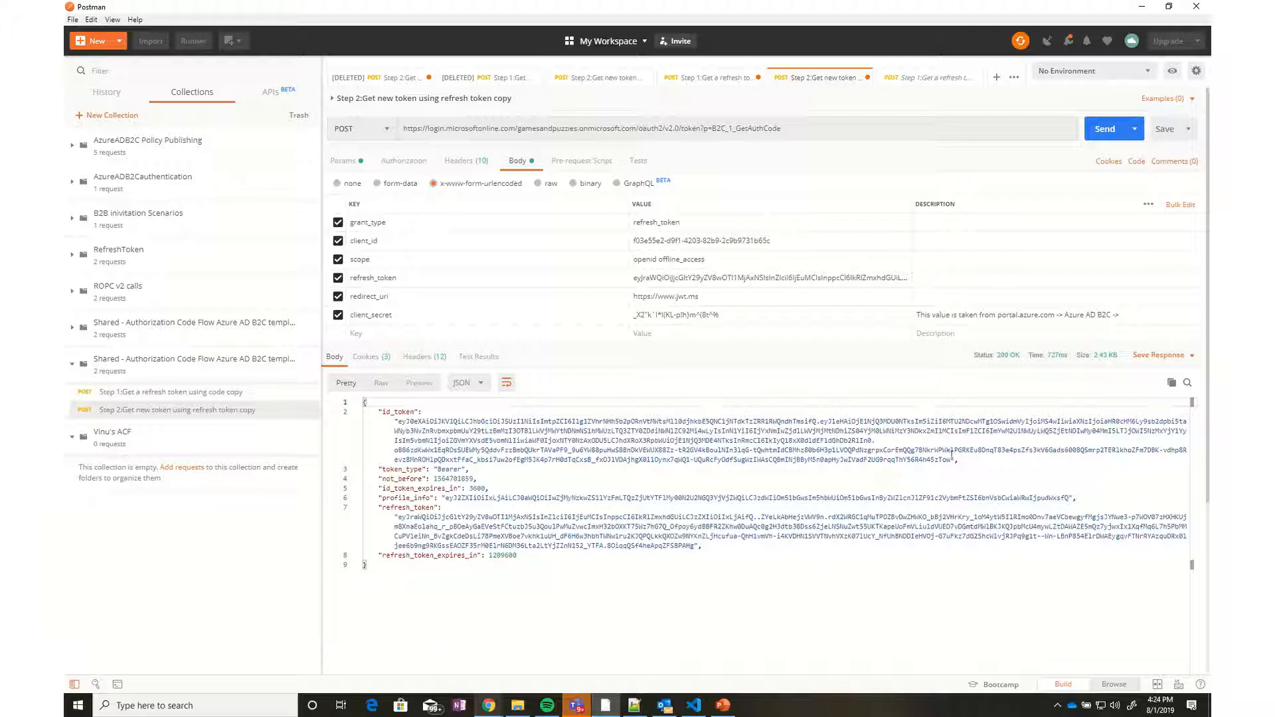
pyautogui.moveTo(951, 461); pyautogui.dragTo(396, 421)
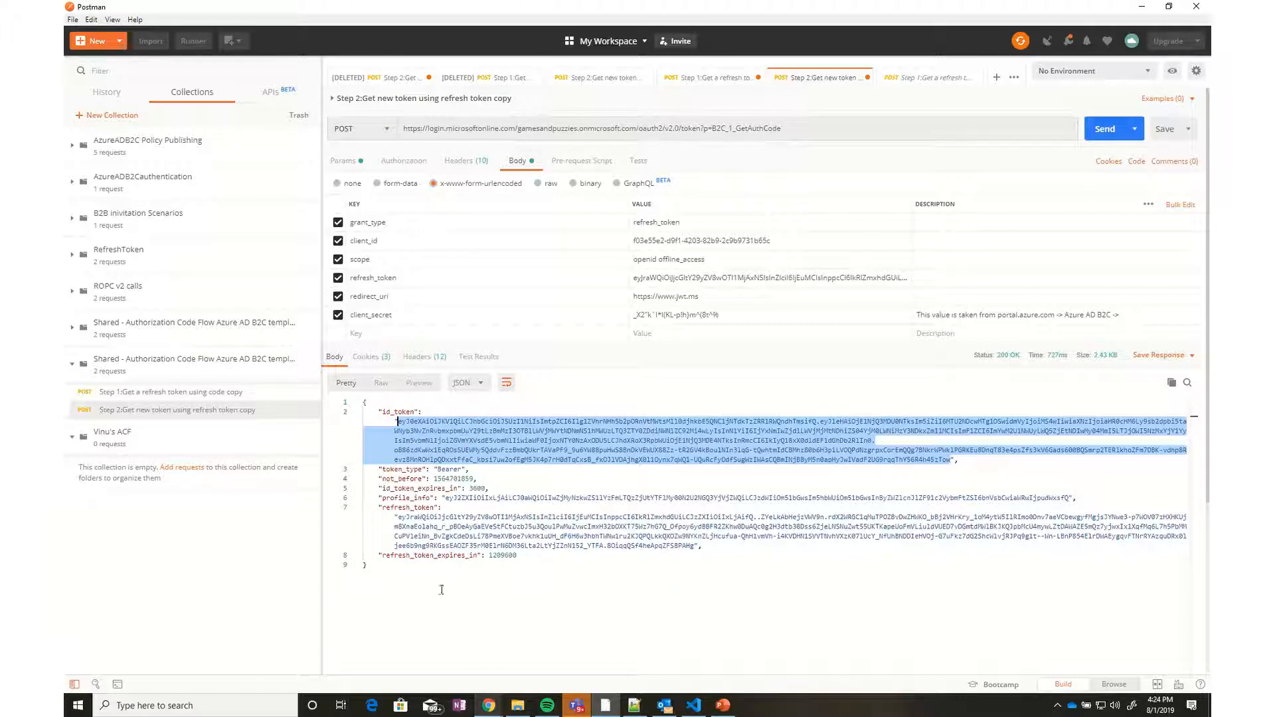
pyautogui.moveTo(492, 698)
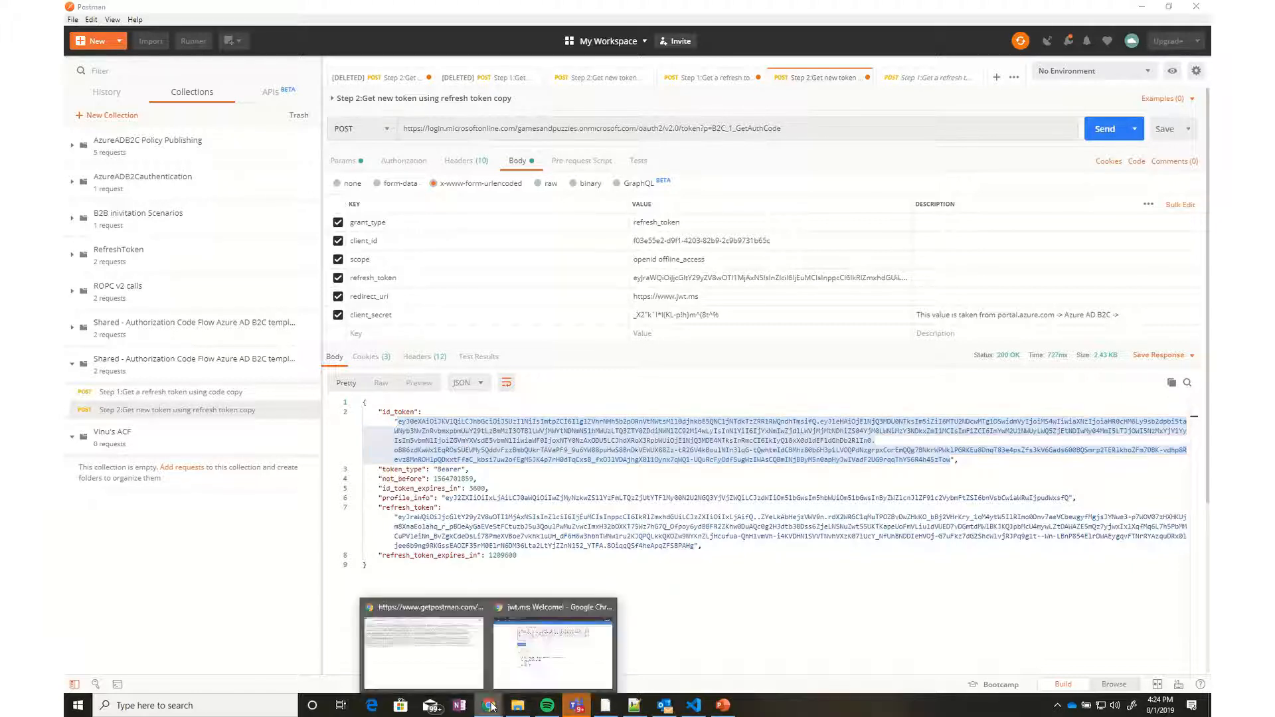
pyautogui.click(539, 645)
pyautogui.click(508, 176)
pyautogui.hotkey('ctrl', 'a')
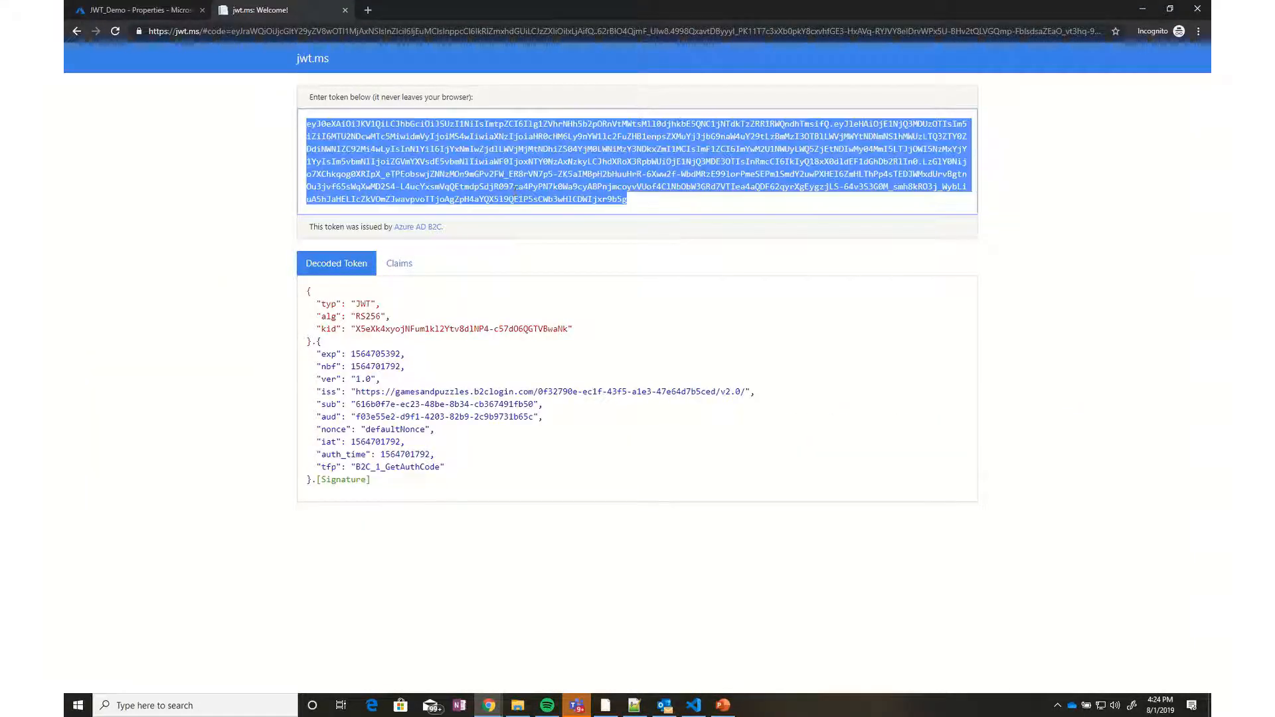
pyautogui.hotkey('ctrl', 'v')
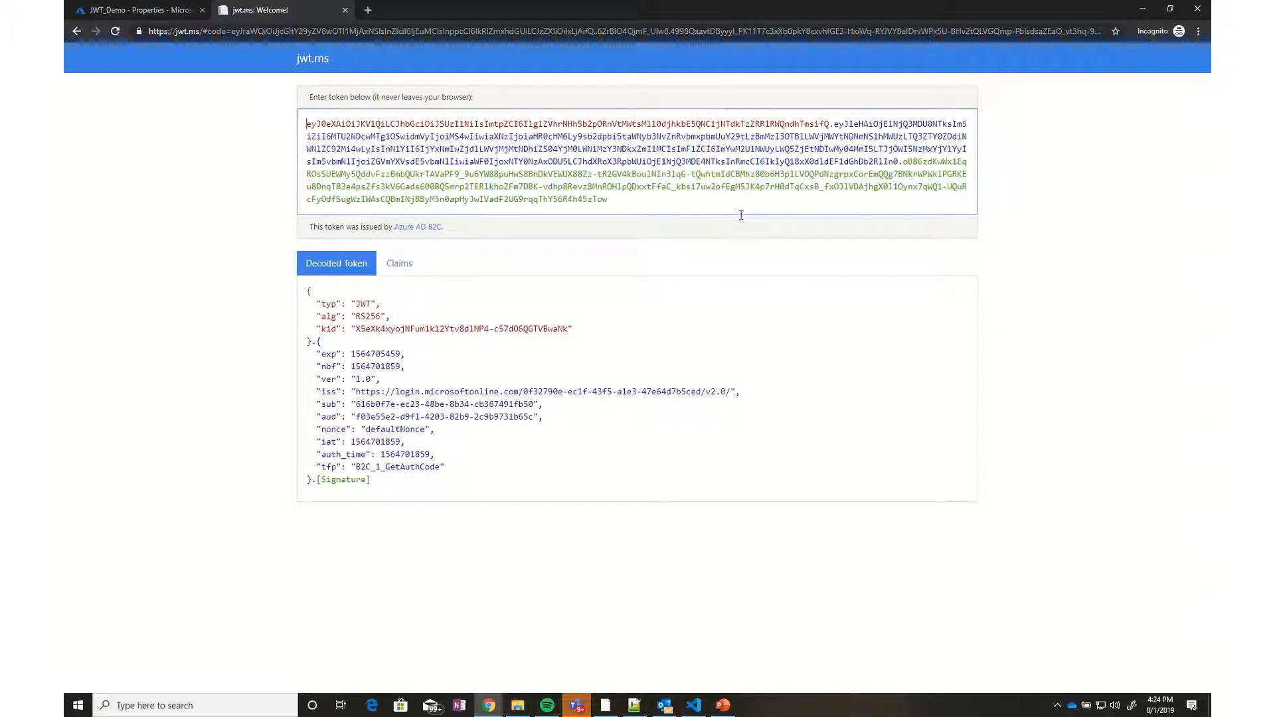
pyautogui.moveTo(494, 708)
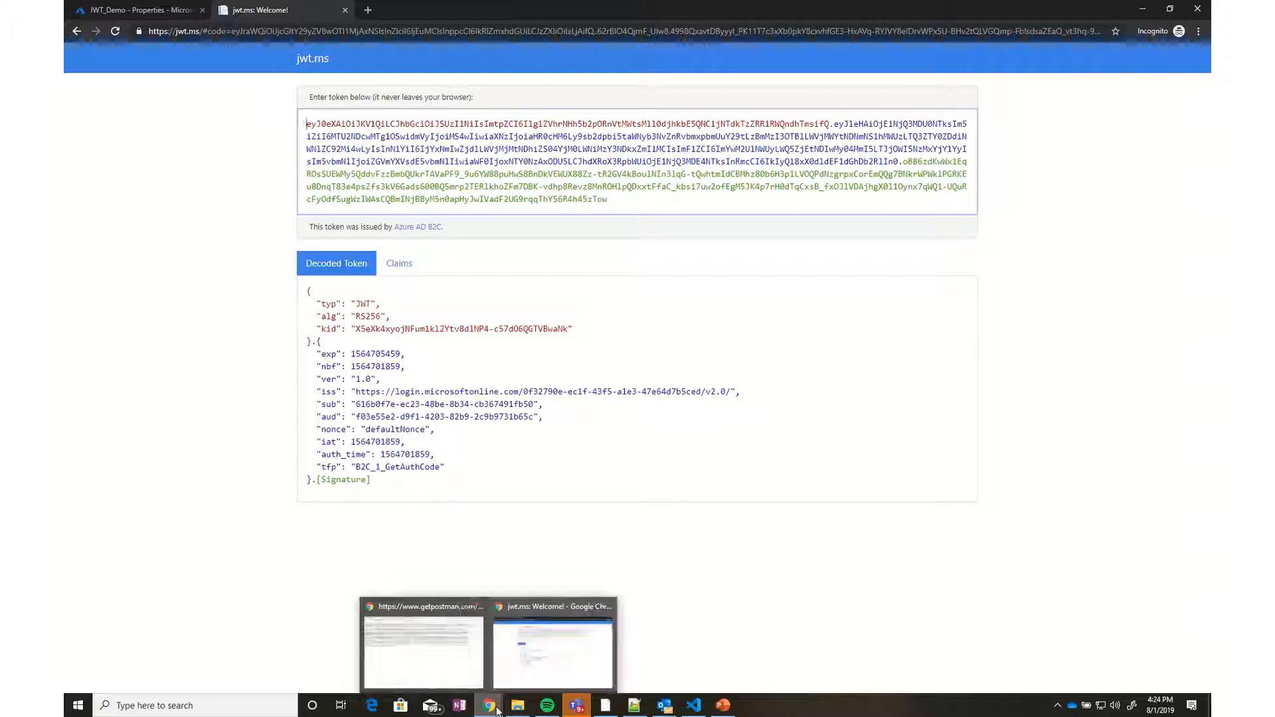
# Switch to the AzureADB2C Auth Code Flow YouTube tab and scroll to its description
pyautogui.click(458, 658)
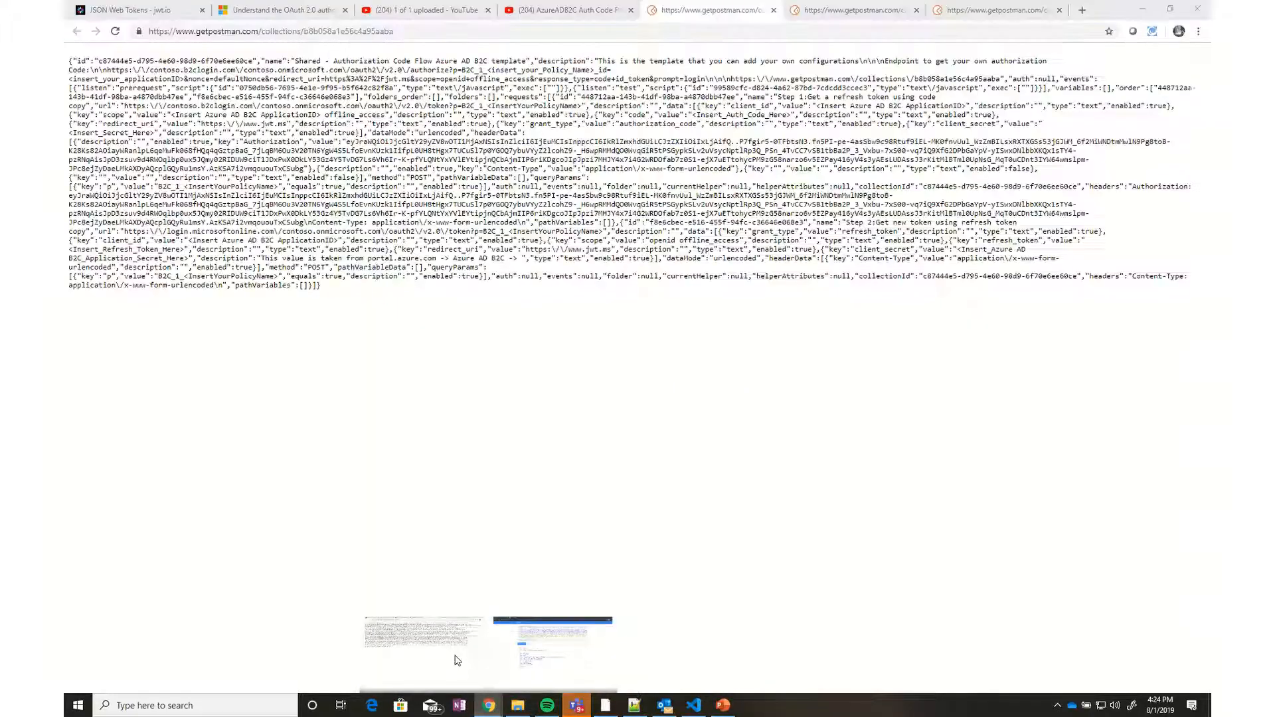
pyautogui.click(295, 9)
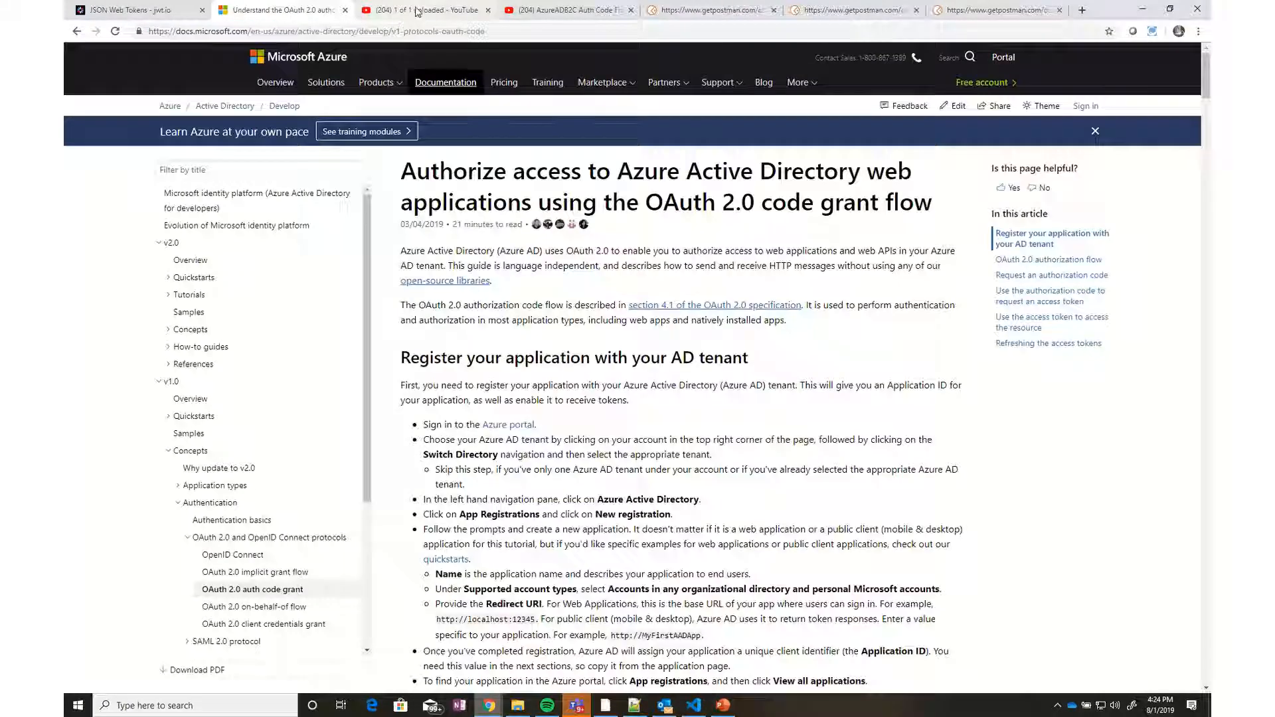
pyautogui.click(431, 10)
pyautogui.click(562, 10)
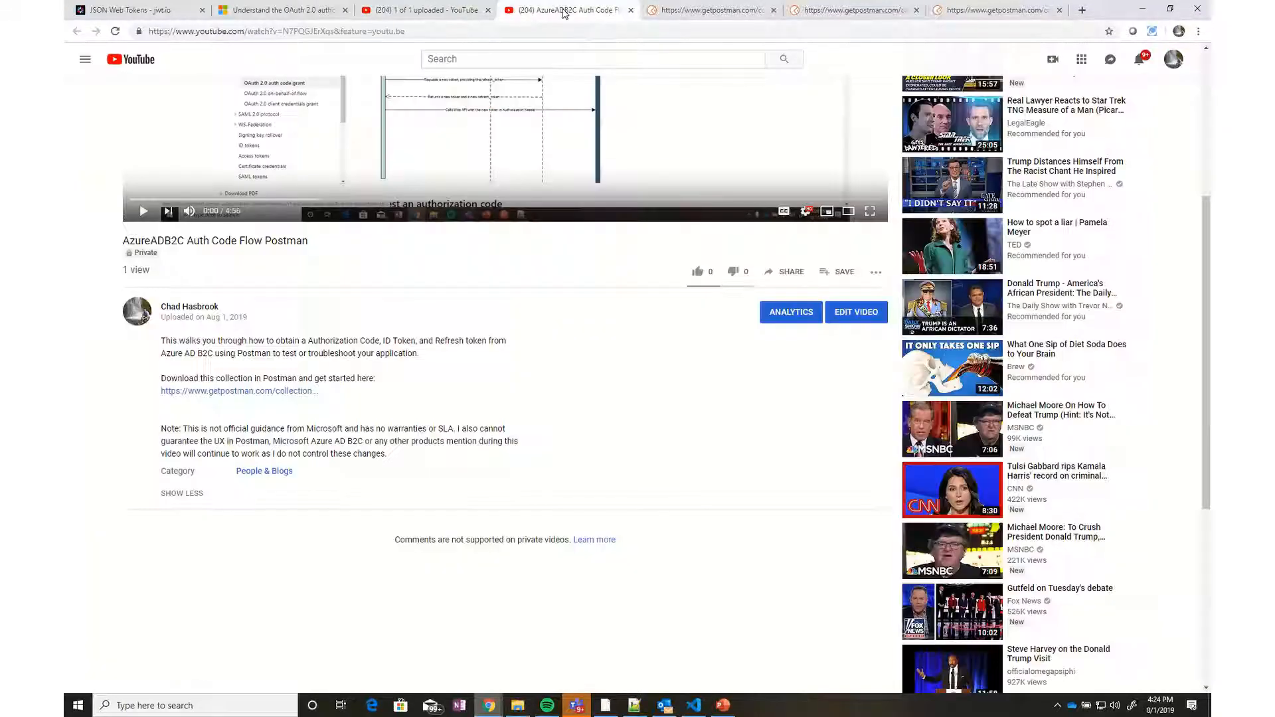
pyautogui.scroll(1, 518, 450)
pyautogui.scroll(2, 518, 449)
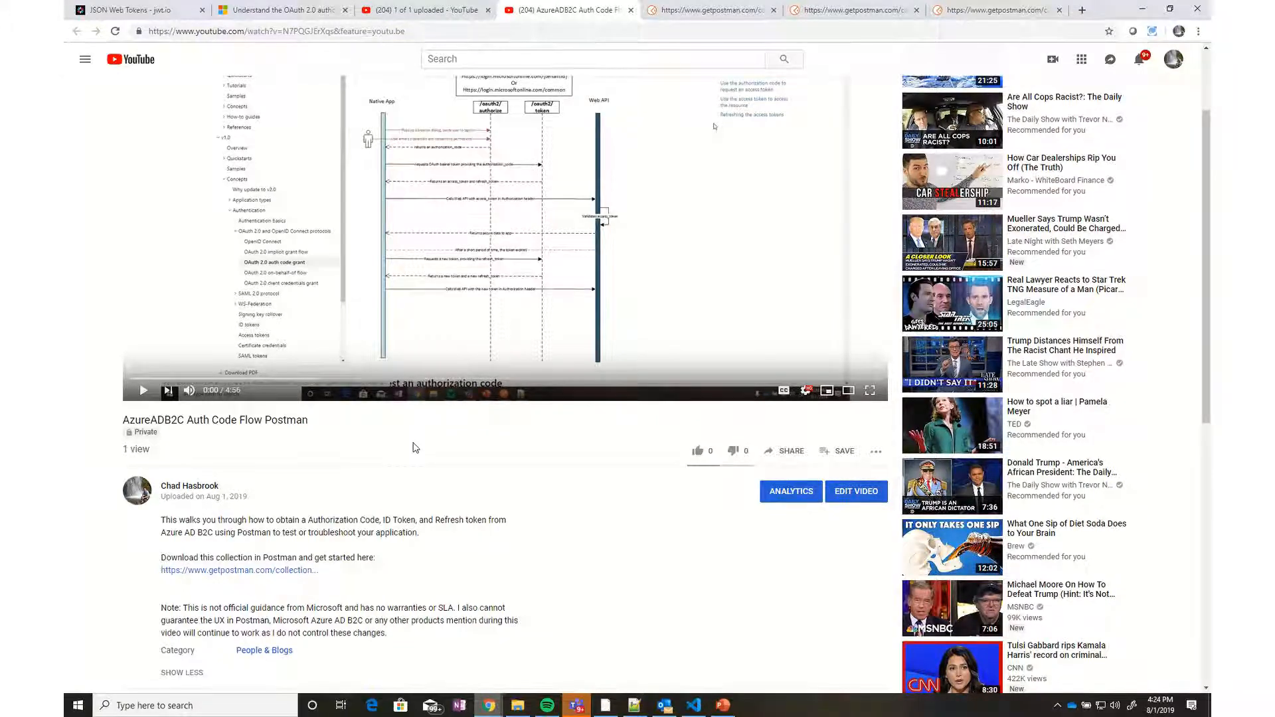
pyautogui.scroll(2, 412, 444)
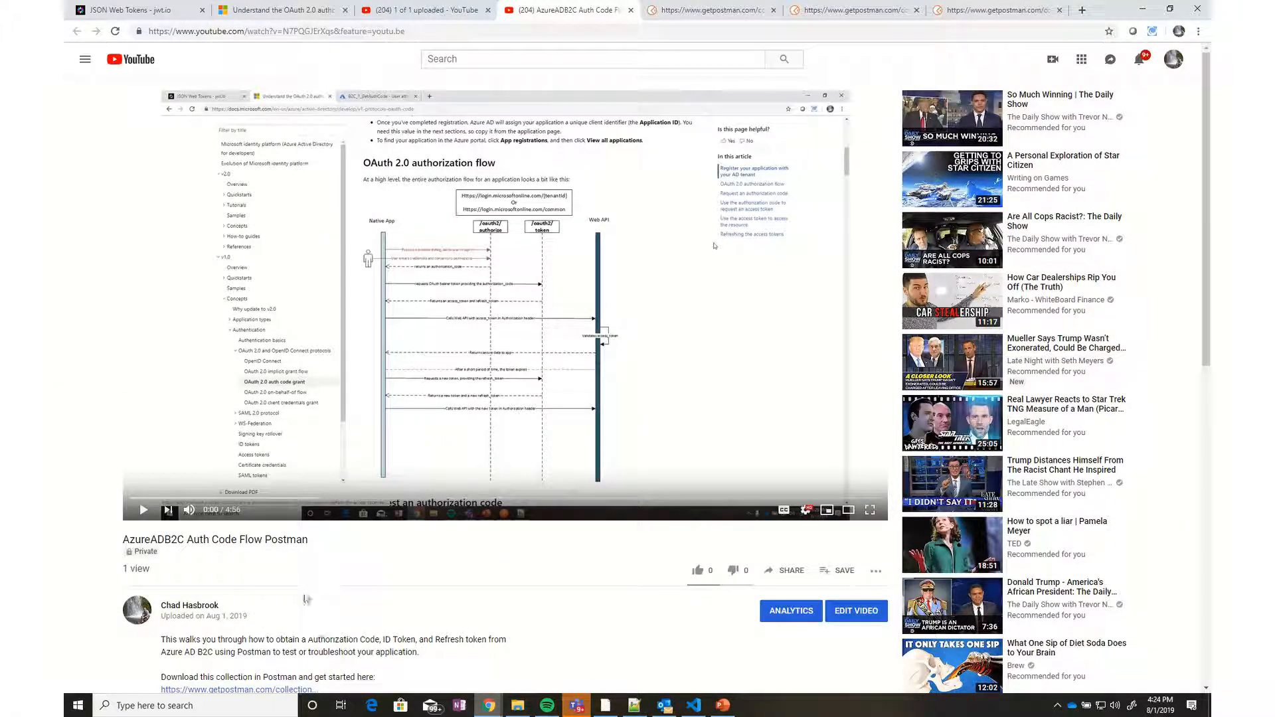
pyautogui.scroll(-1, 324, 615)
pyautogui.scroll(-1, 326, 617)
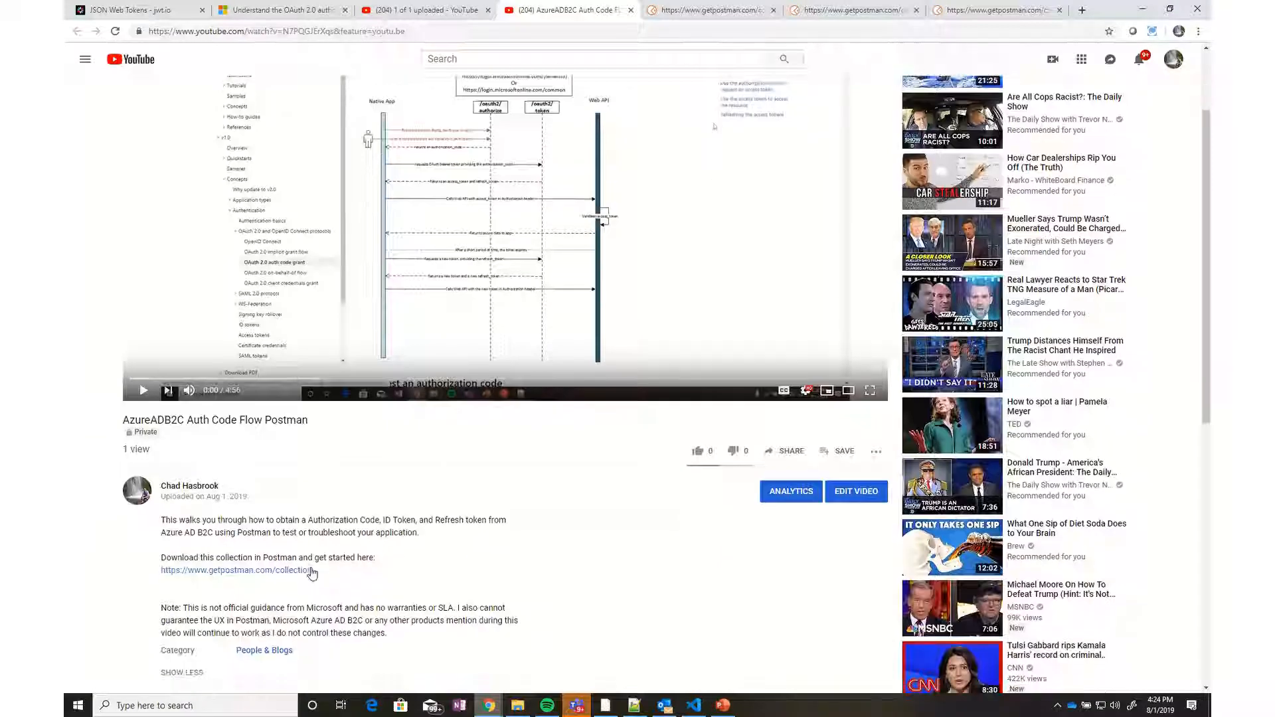